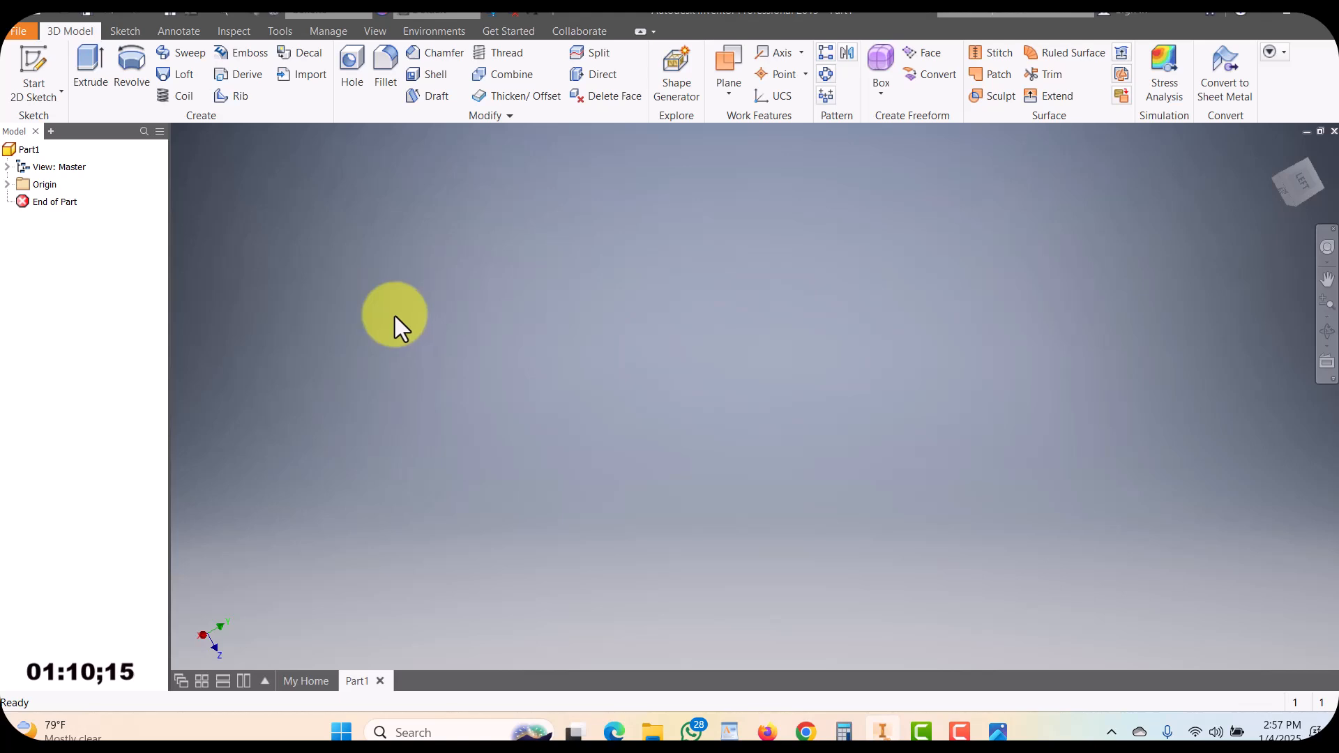
# Start a sketch on the XY plane and draw a rectangle about 0.17 in by 0.10 in around the origin, then finish the sketch
pyautogui.click(39, 60)
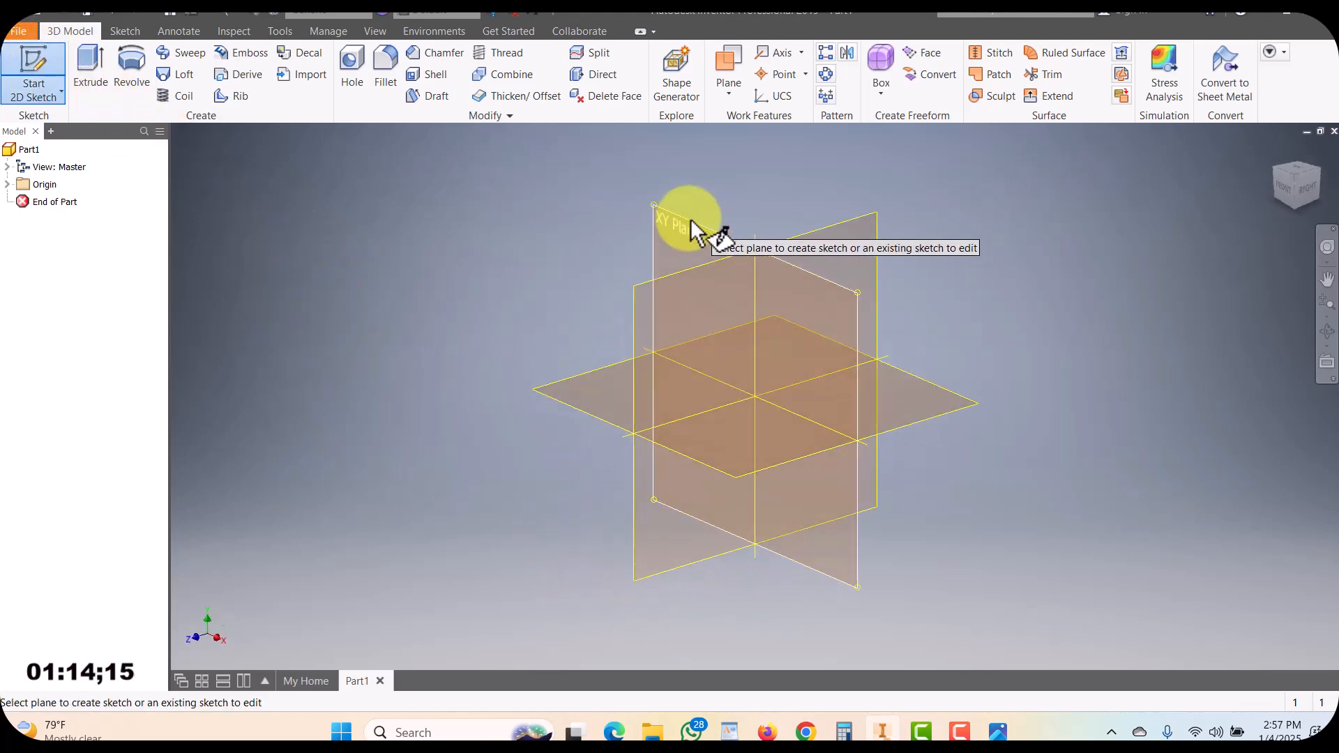
pyautogui.click(691, 222)
pyautogui.moveTo(777, 462); pyautogui.dragTo(674, 447, button='middle')
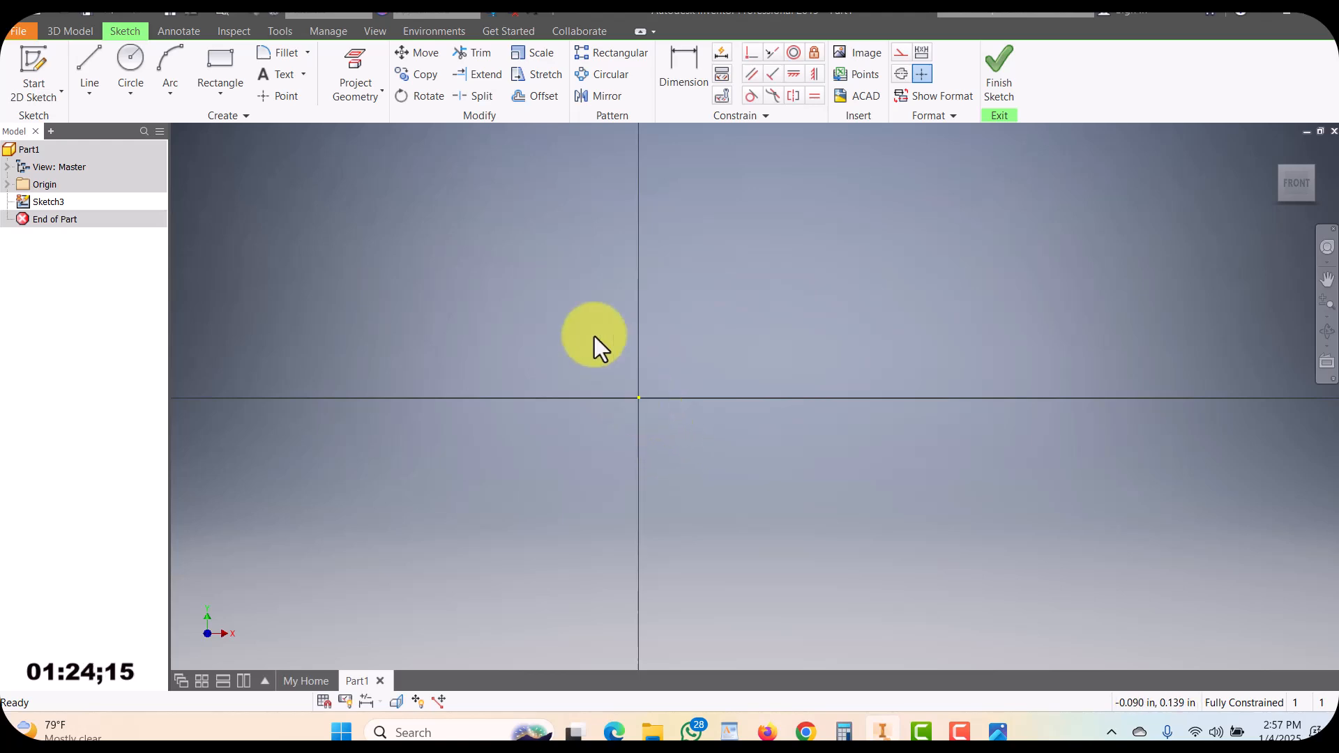
pyautogui.click(221, 58)
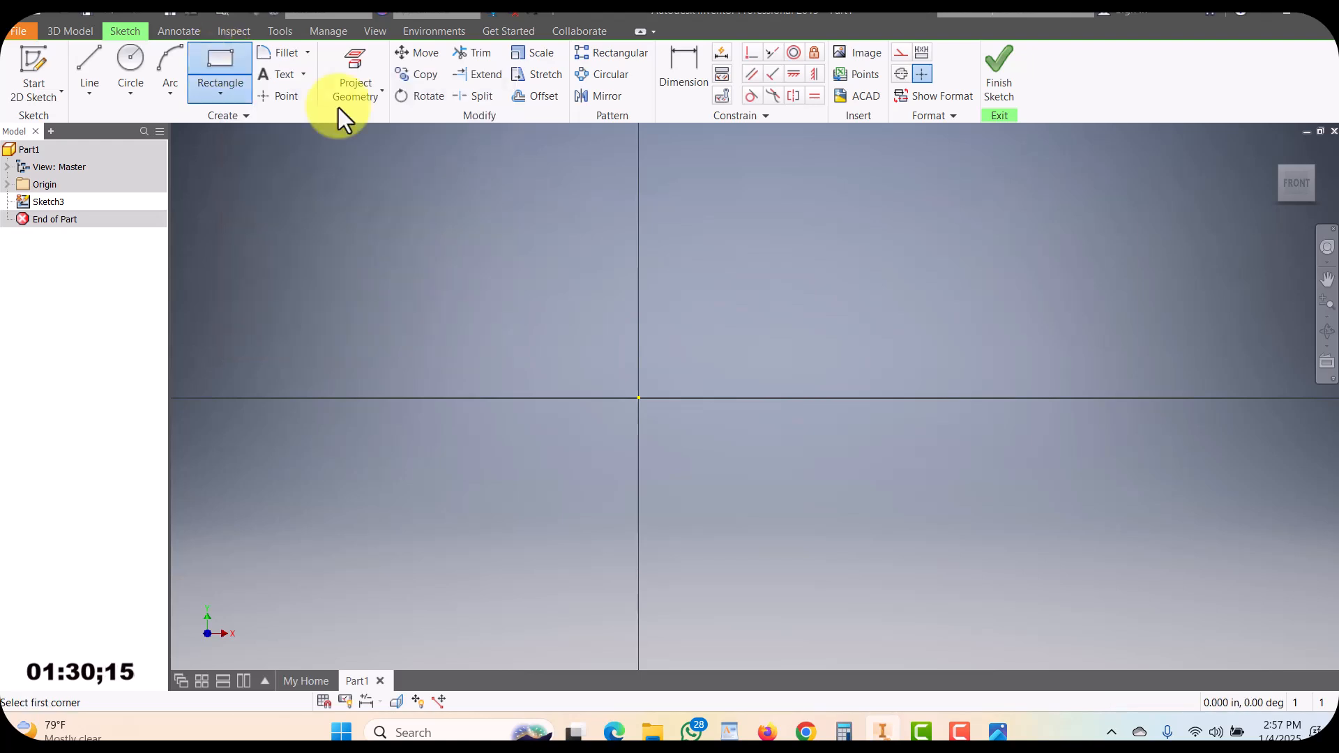
pyautogui.click(609, 418)
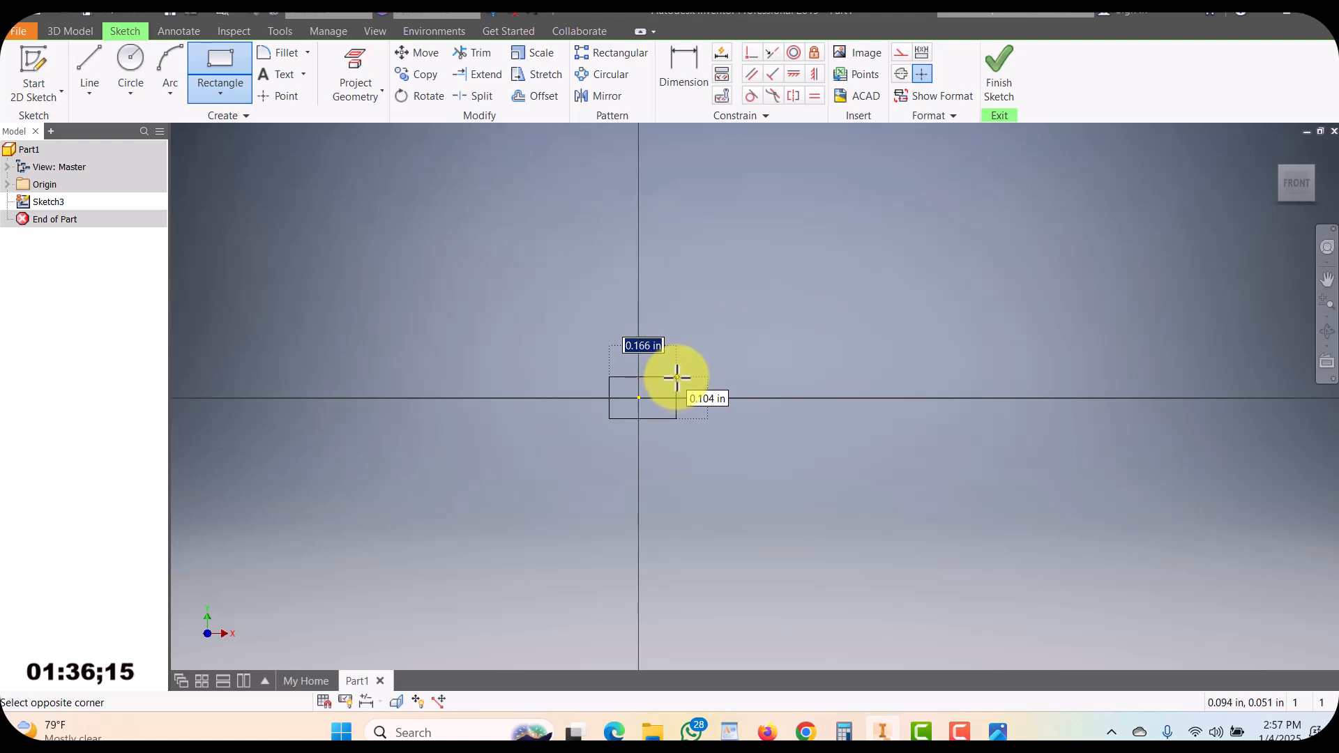
pyautogui.click(677, 378)
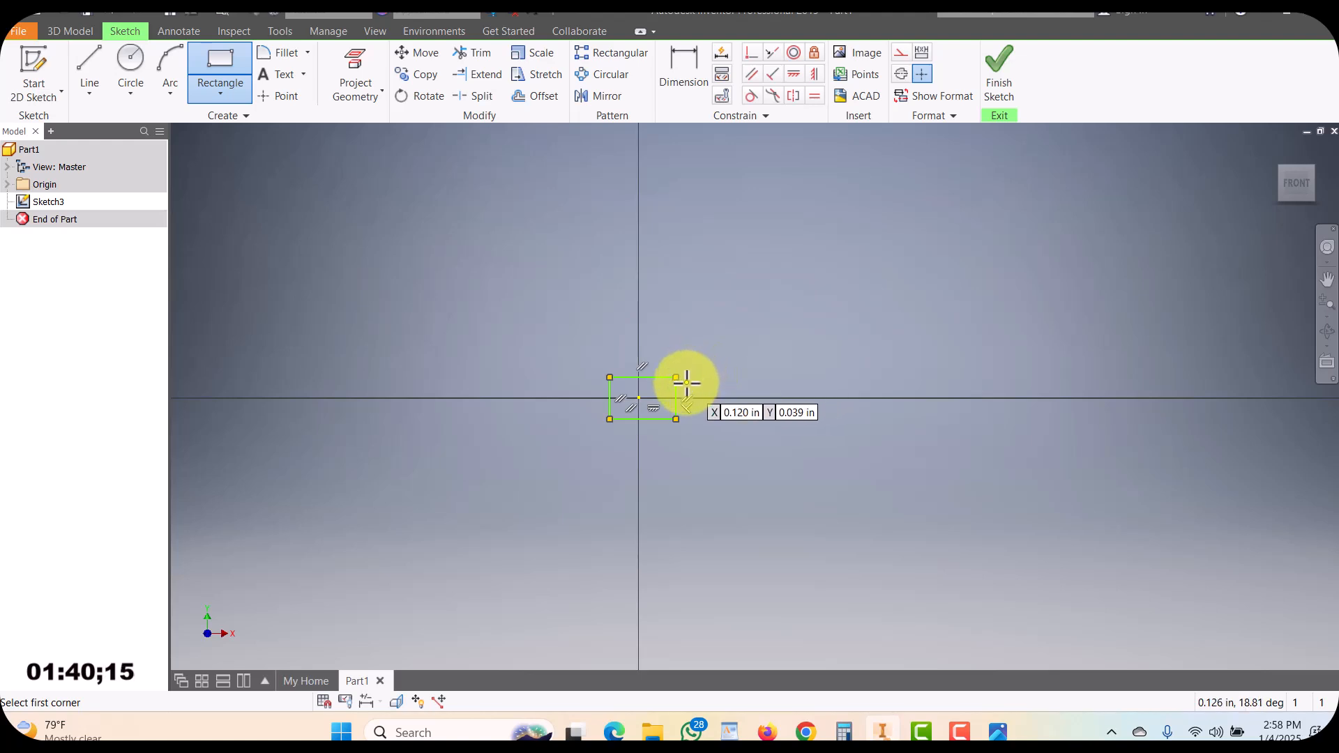
pyautogui.click(997, 66)
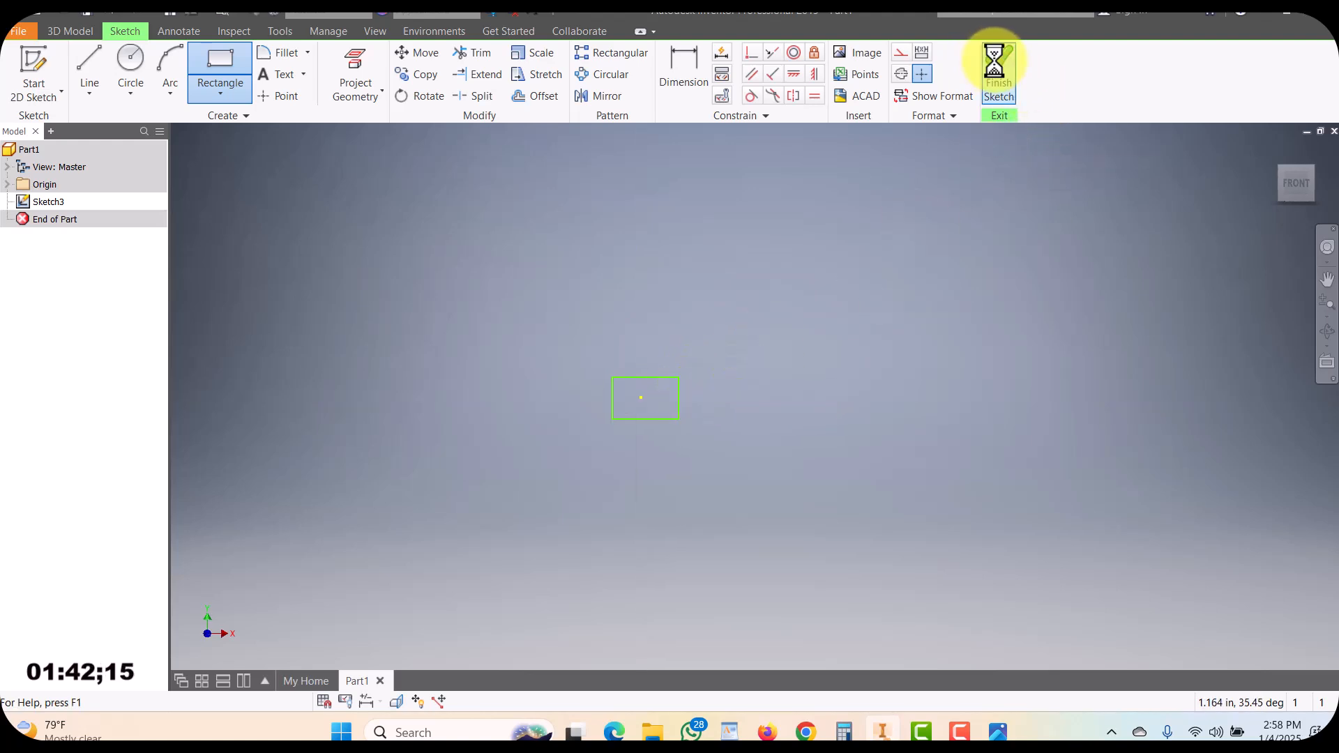
# Switch to the Part_Sweep_simple reference image to examine it, then return to Inventor
pyautogui.moveTo(879, 368); pyautogui.dragTo(671, 397, button='middle')
pyautogui.scroll(-6, 632, 415)
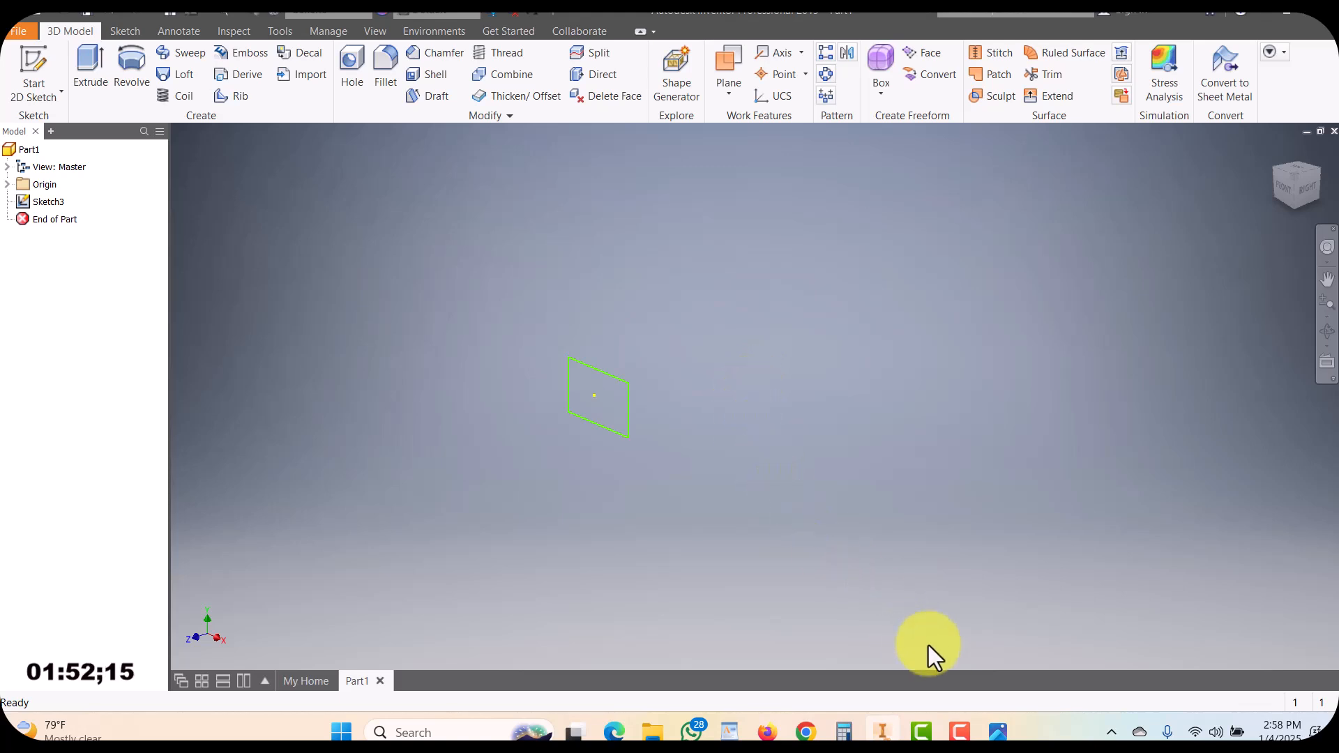
pyautogui.click(997, 729)
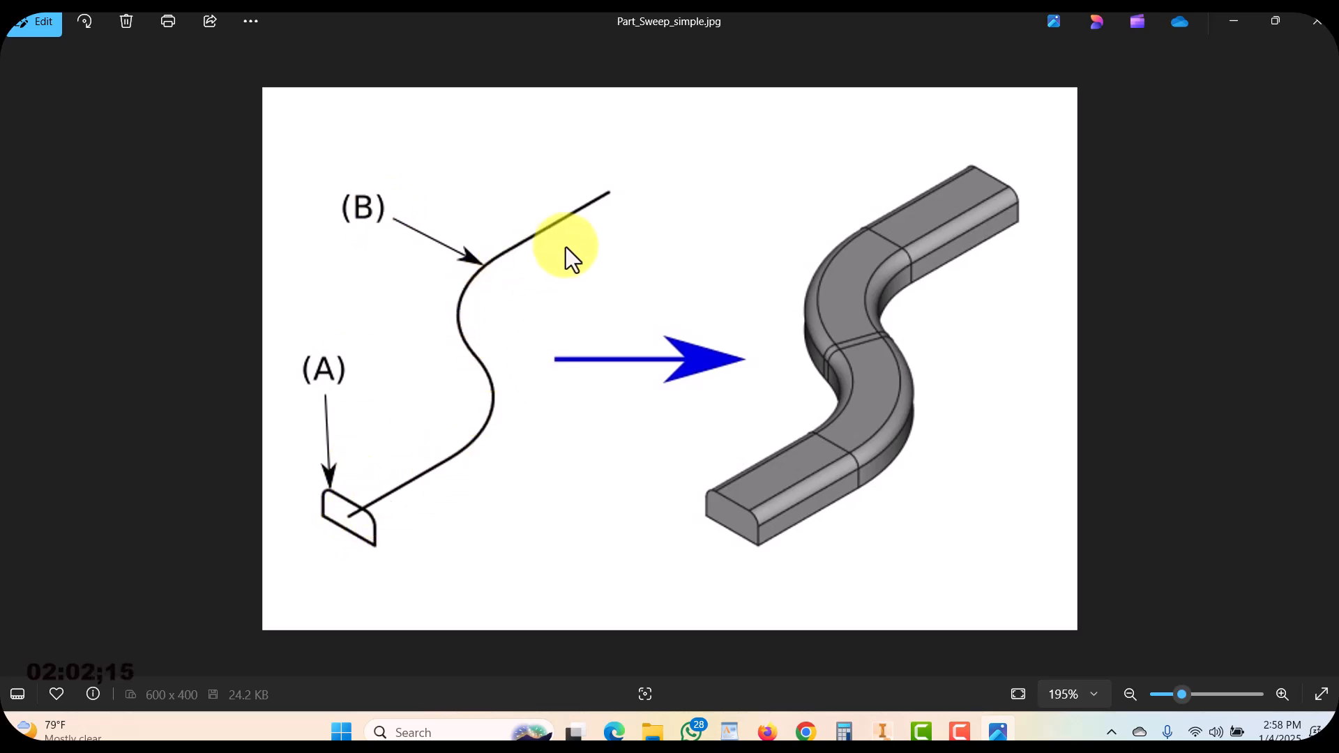
pyautogui.click(882, 733)
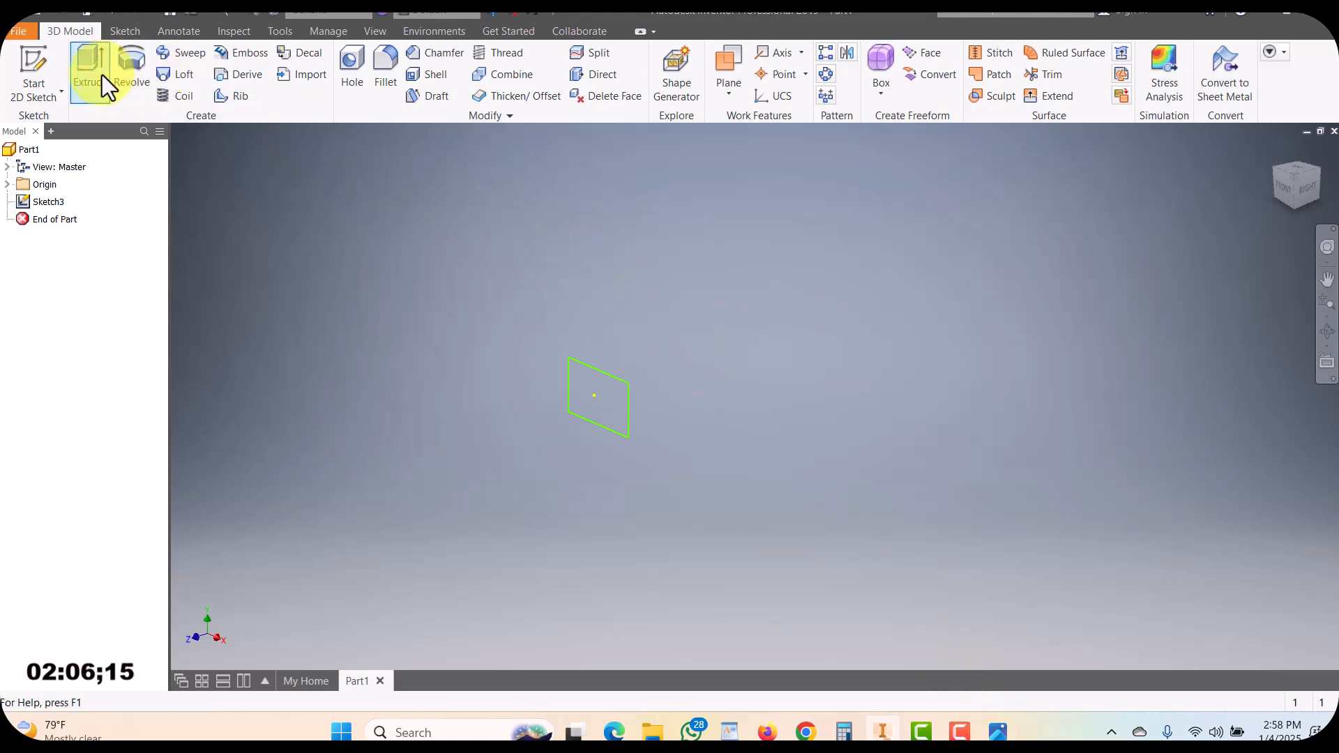
# Start a sketch on the YZ plane and draw a six-segment zigzag line path from the origin, then finish the sketch
pyautogui.click(37, 63)
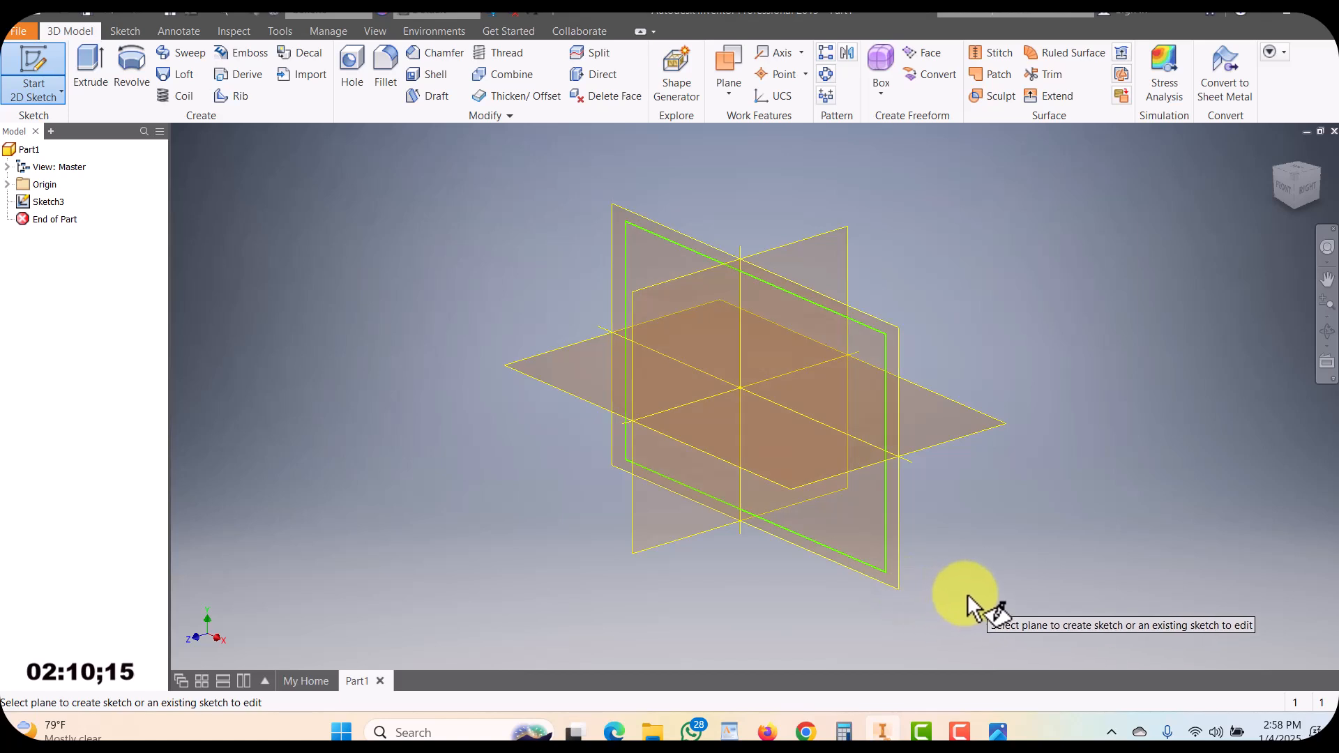
pyautogui.click(795, 258)
pyautogui.moveTo(766, 359); pyautogui.dragTo(461, 395, button='middle')
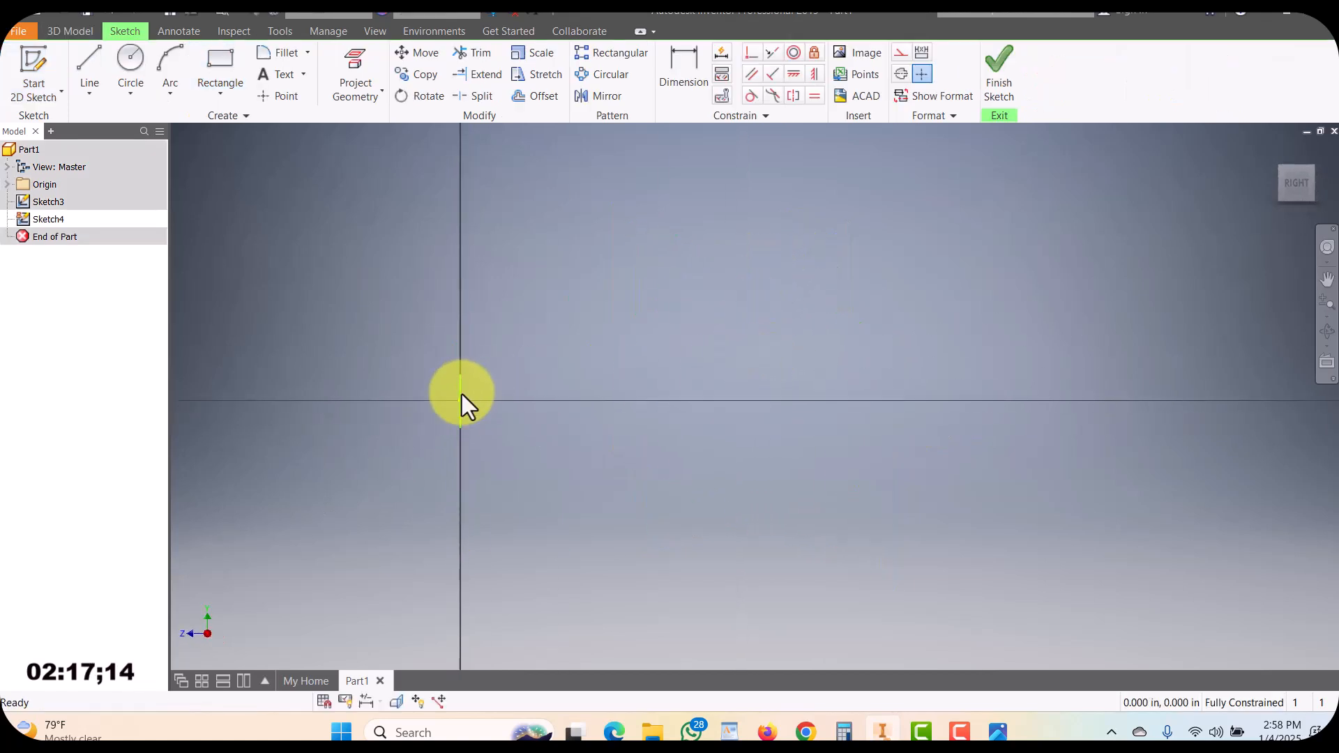
pyautogui.click(87, 65)
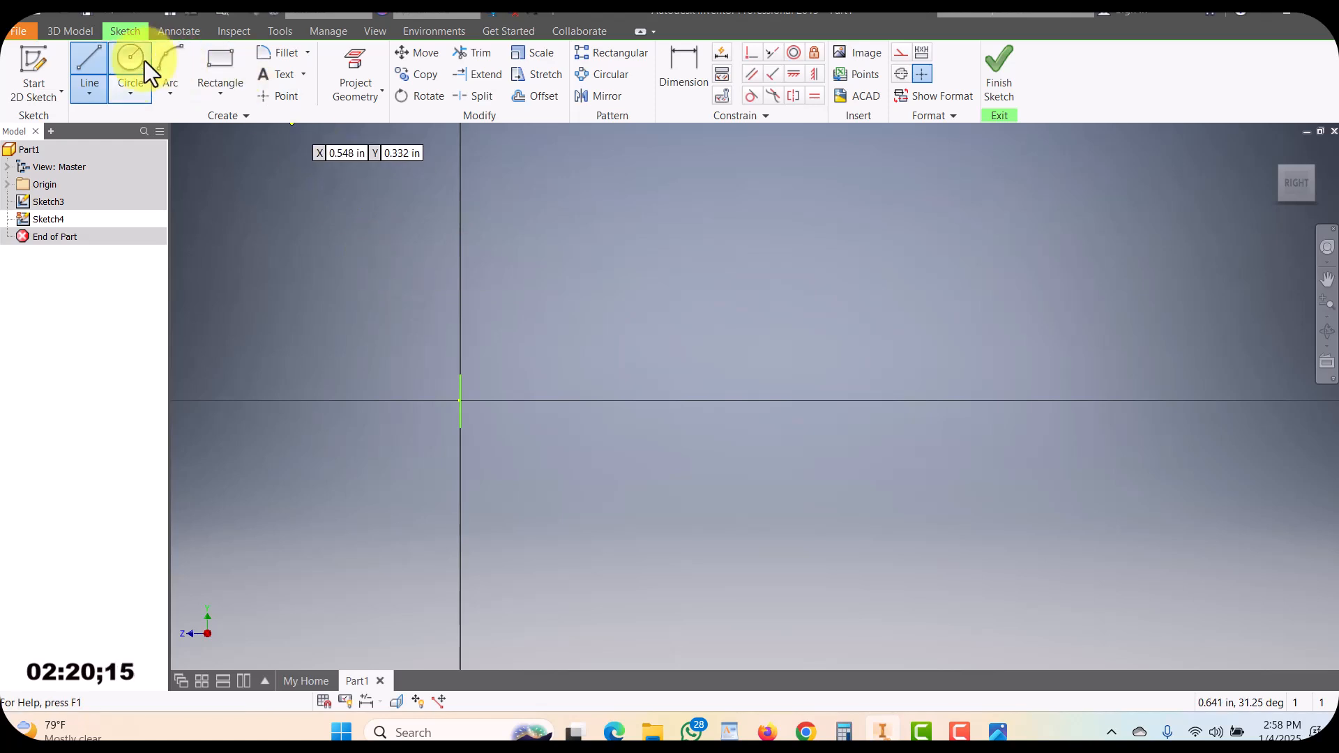
pyautogui.click(460, 400)
pyautogui.click(630, 400)
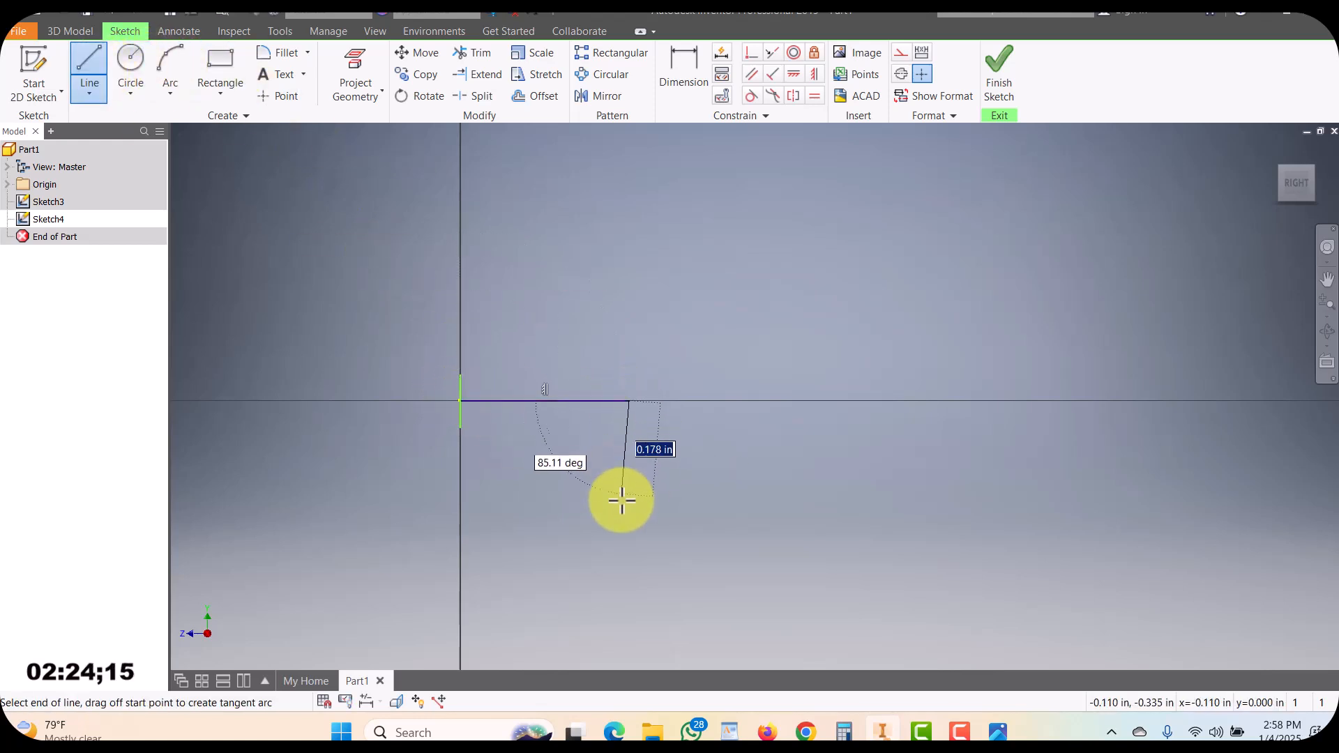
pyautogui.click(629, 537)
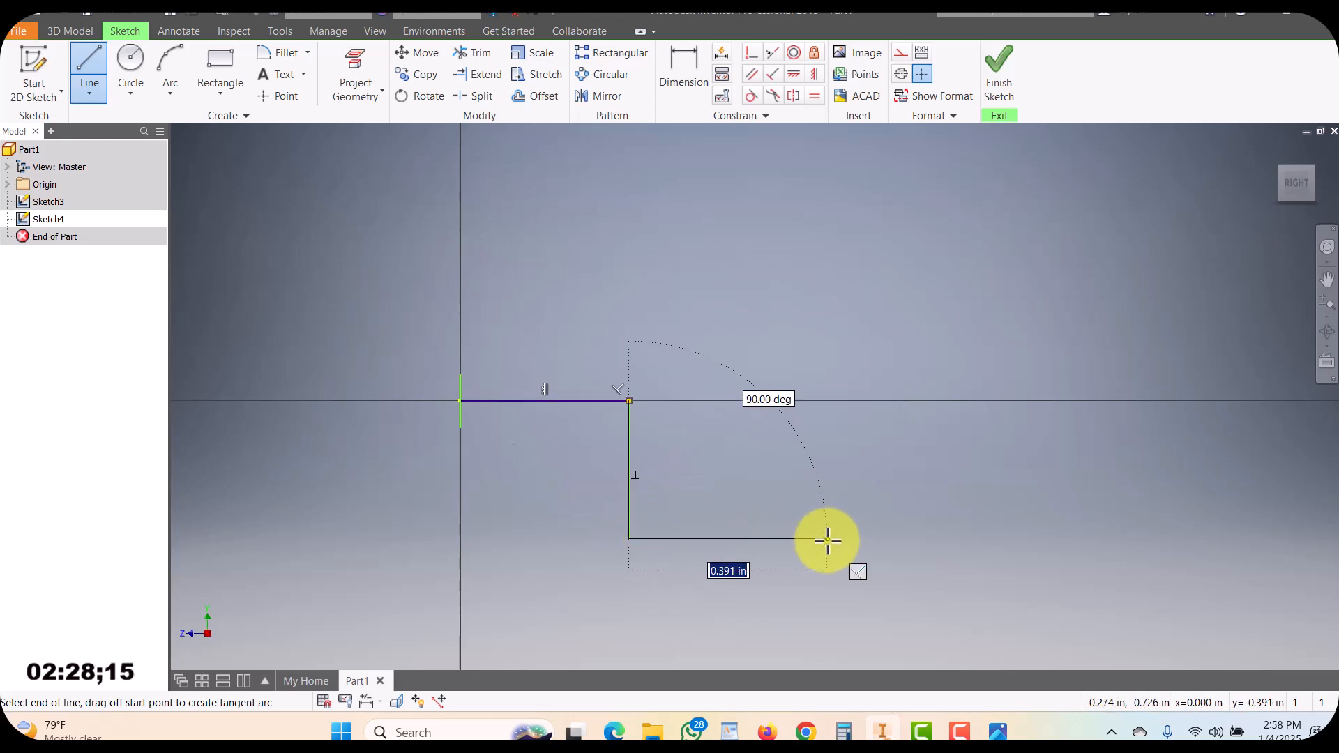
pyautogui.click(826, 538)
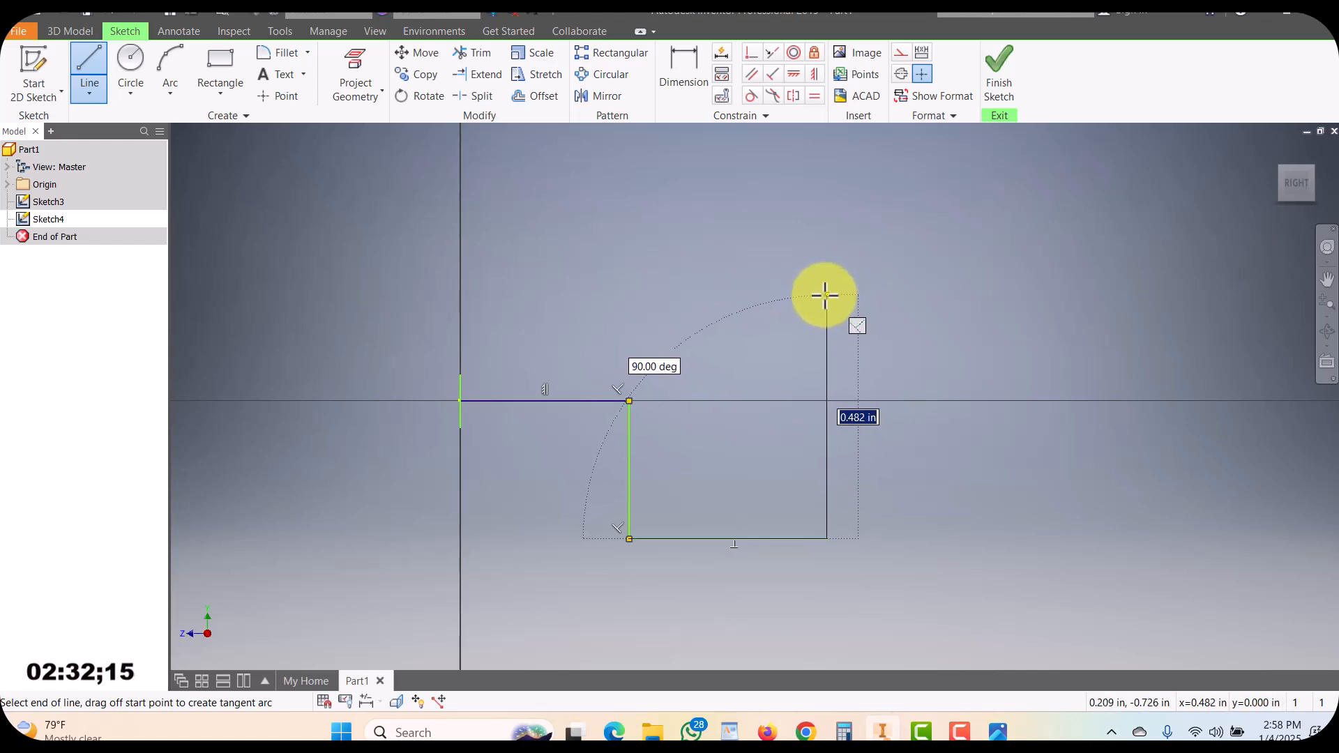
pyautogui.click(826, 294)
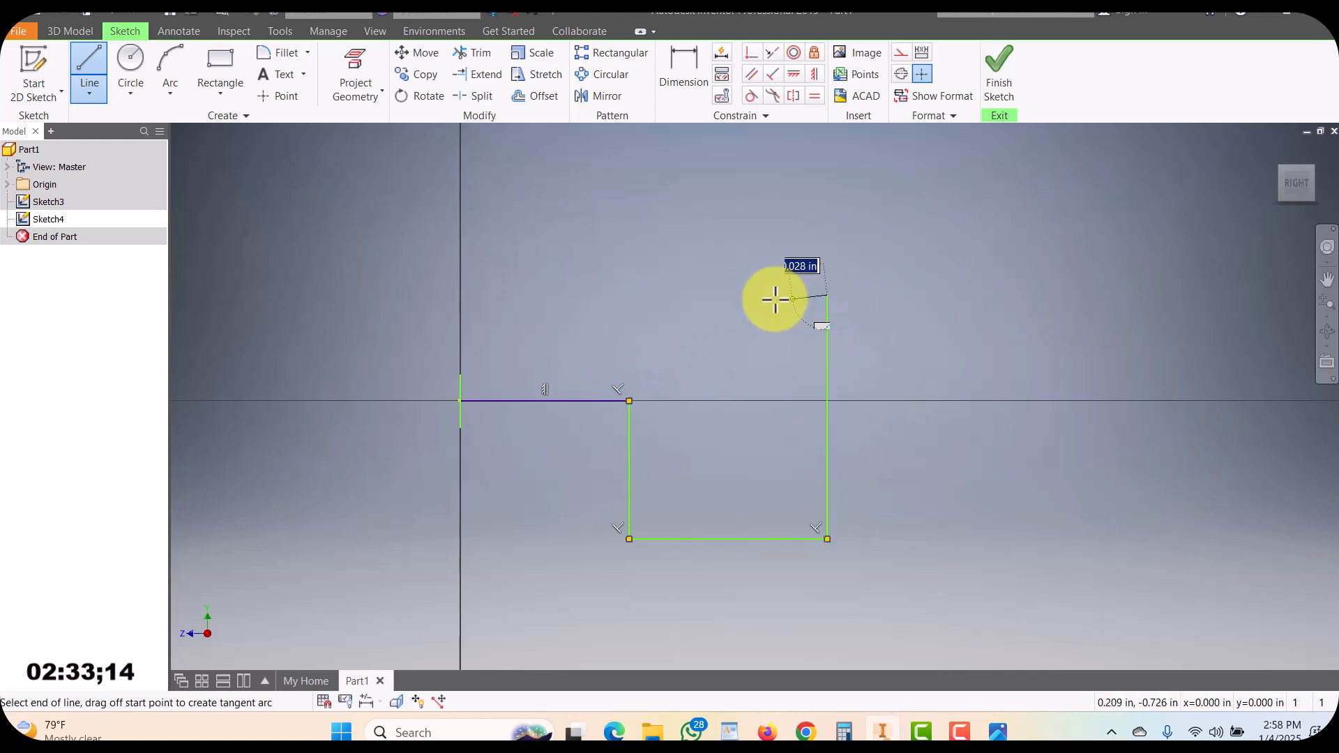
pyautogui.click(668, 295)
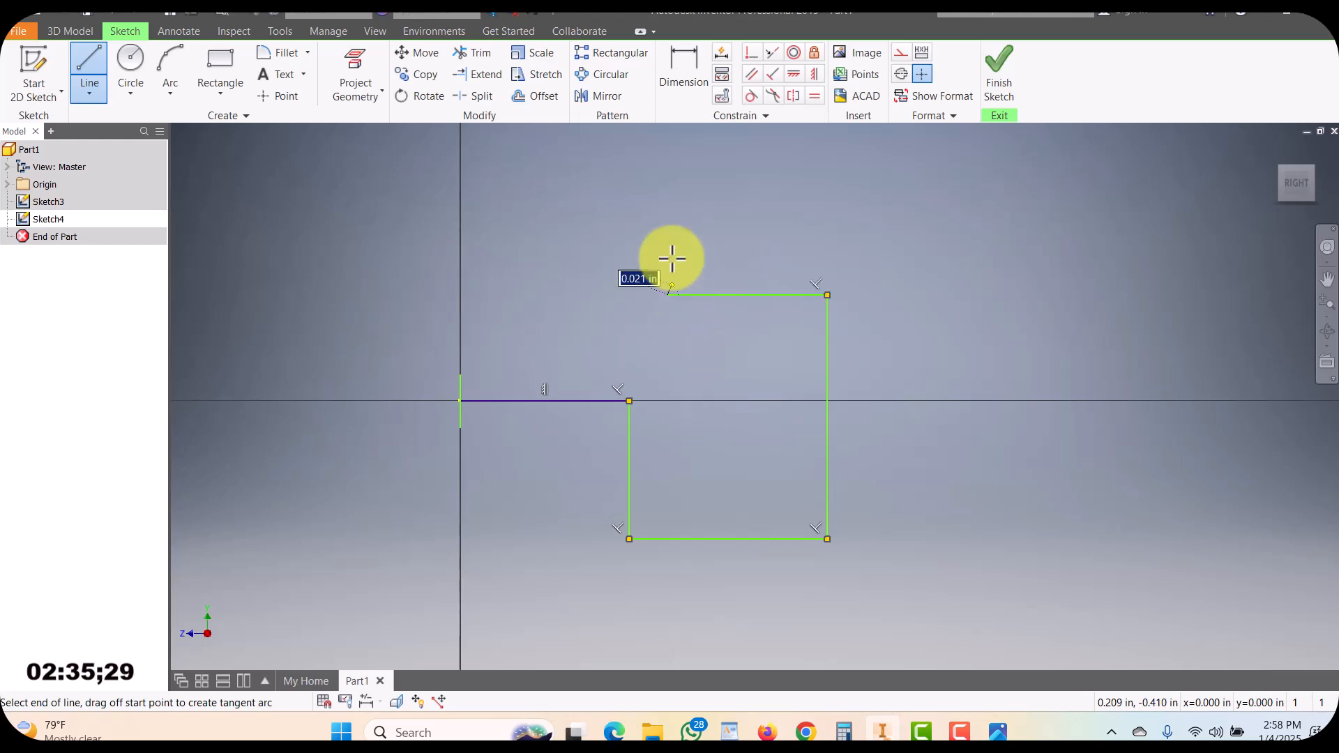
pyautogui.click(668, 209)
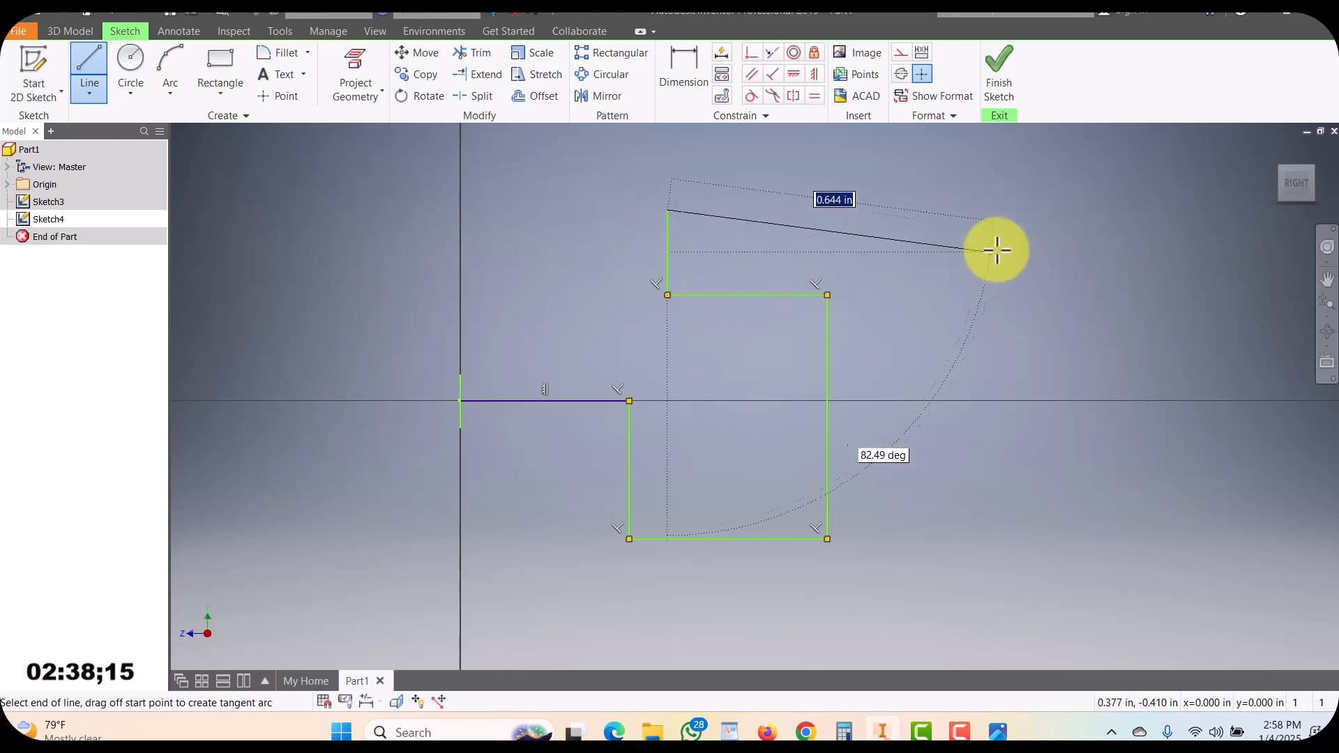
pyautogui.press('Escape')
pyautogui.click(998, 74)
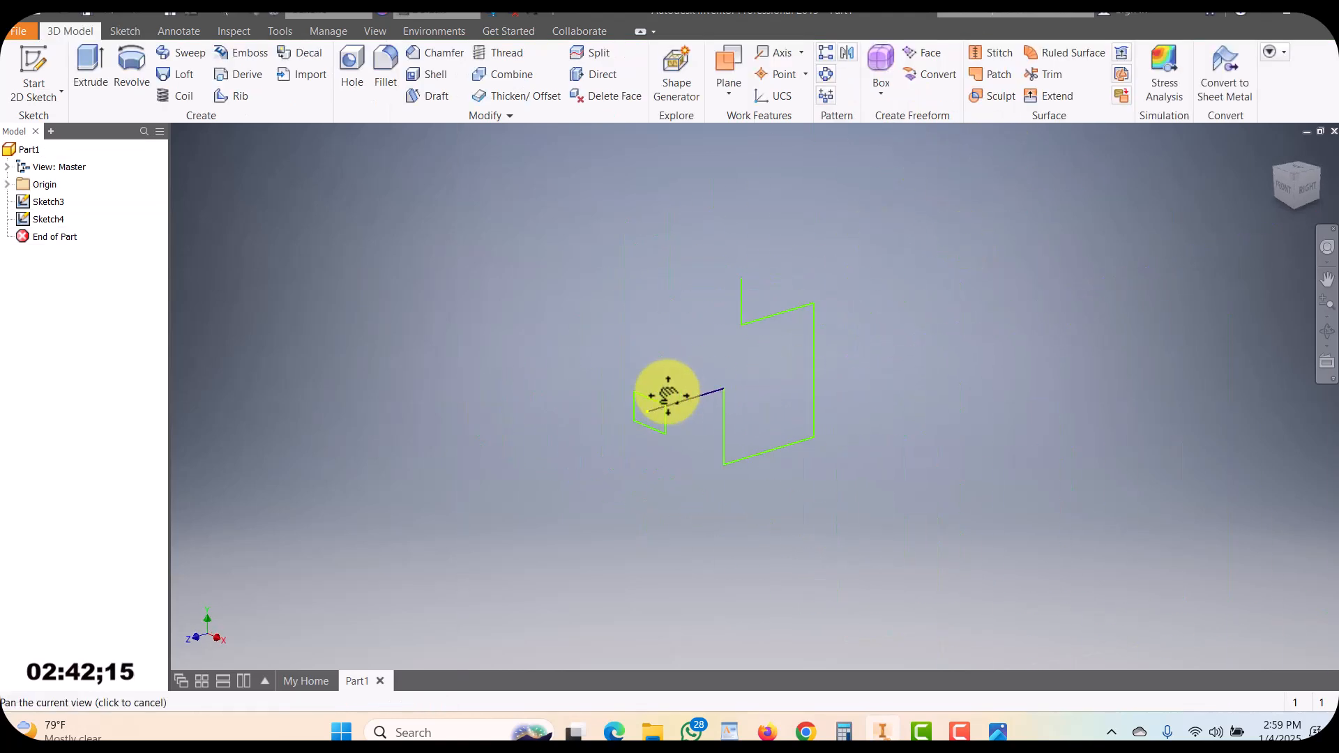
# Sweep the rectangle profile along the zigzag line path into a solid, then undo the sweep
pyautogui.scroll(-3, 703, 405)
pyautogui.moveTo(657, 431); pyautogui.dragTo(644, 496, button='middle')
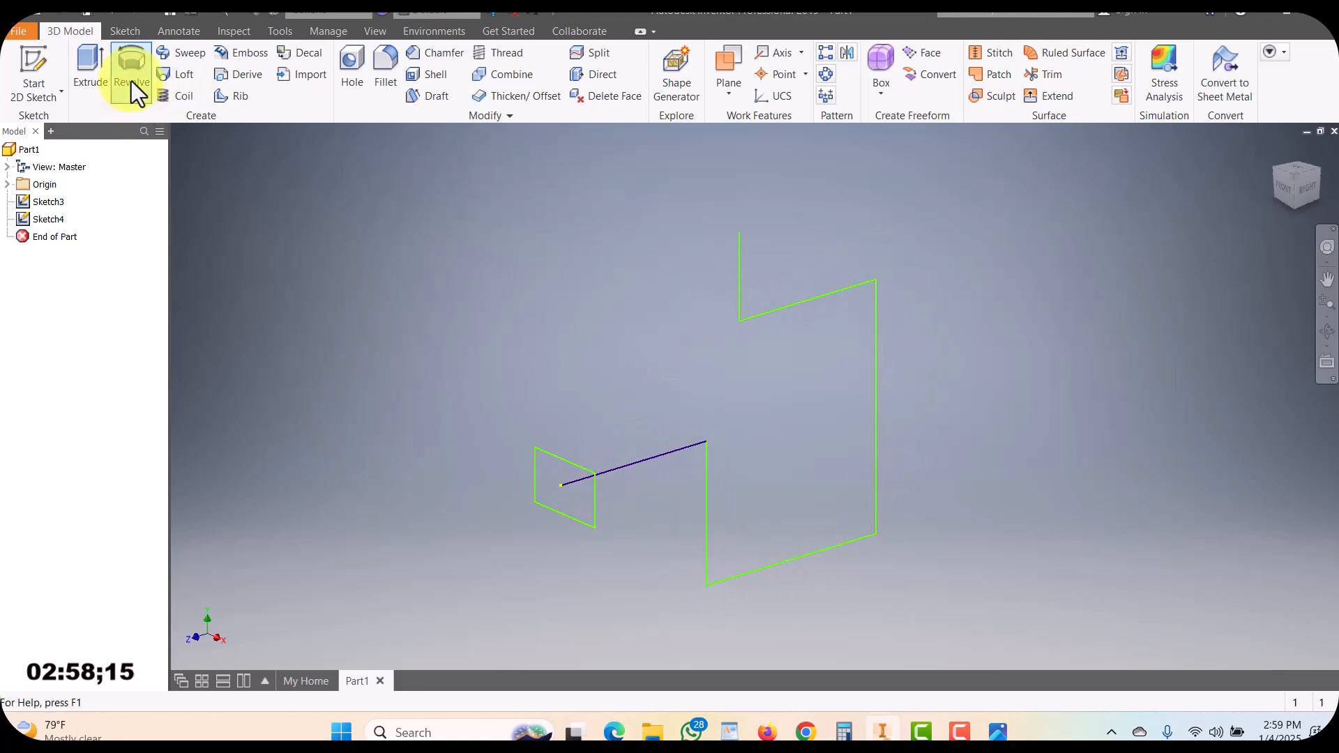
pyautogui.click(180, 52)
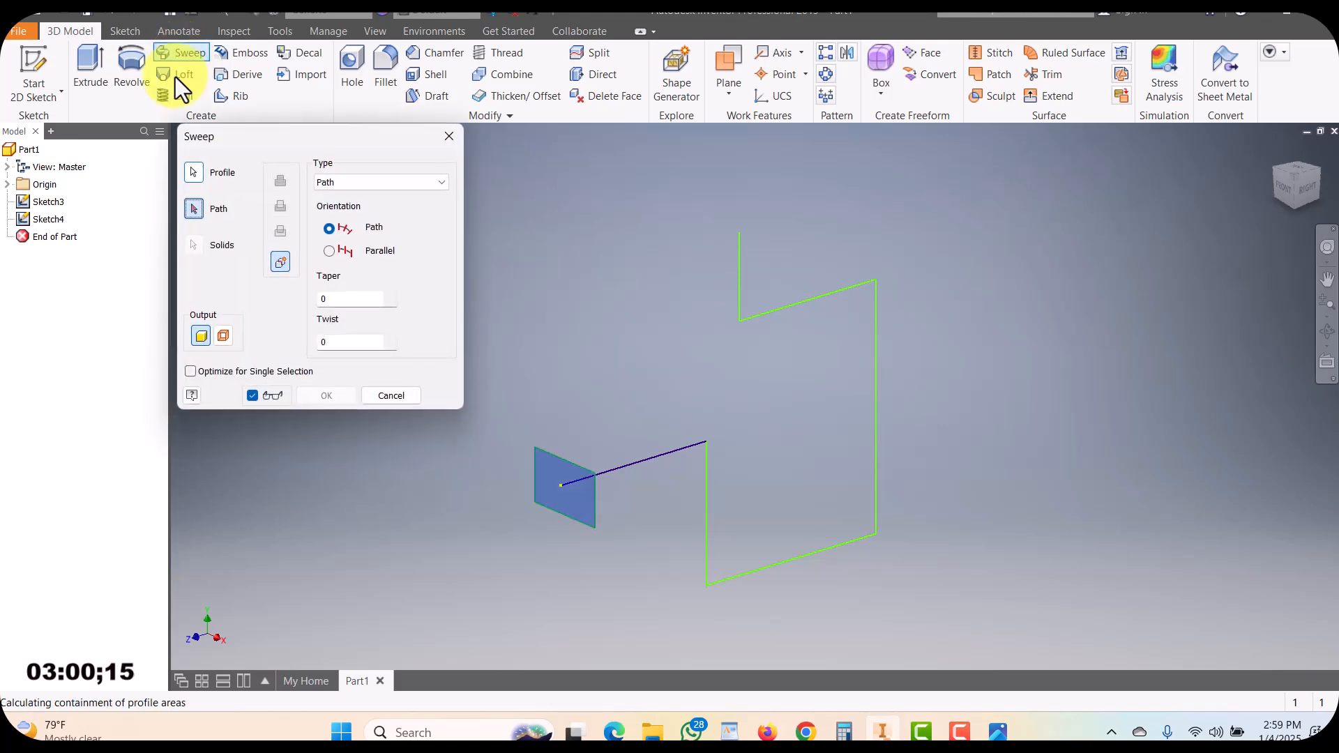
pyautogui.moveTo(702, 505)
pyautogui.mouseDown(button='middle')
pyautogui.moveTo(711, 498)
pyautogui.moveTo(717, 534)
pyautogui.mouseUp(button='middle')
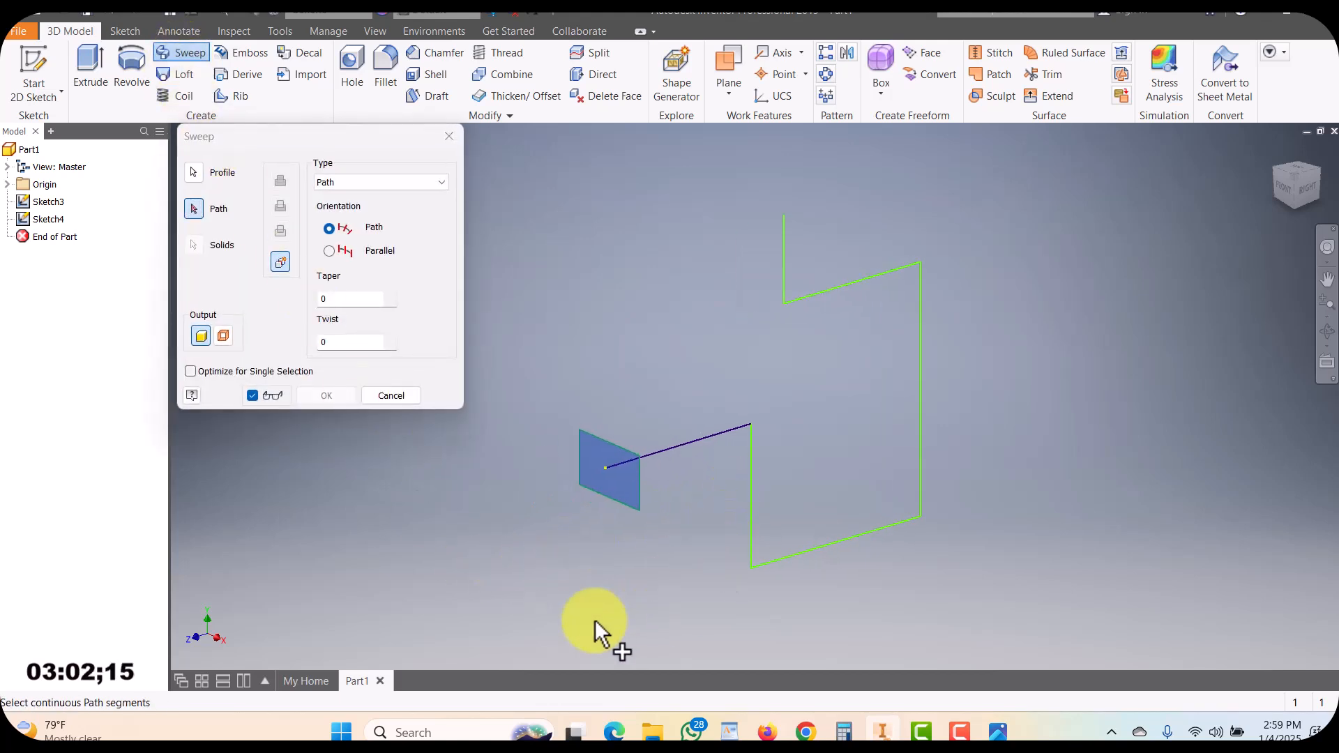
pyautogui.click(195, 174)
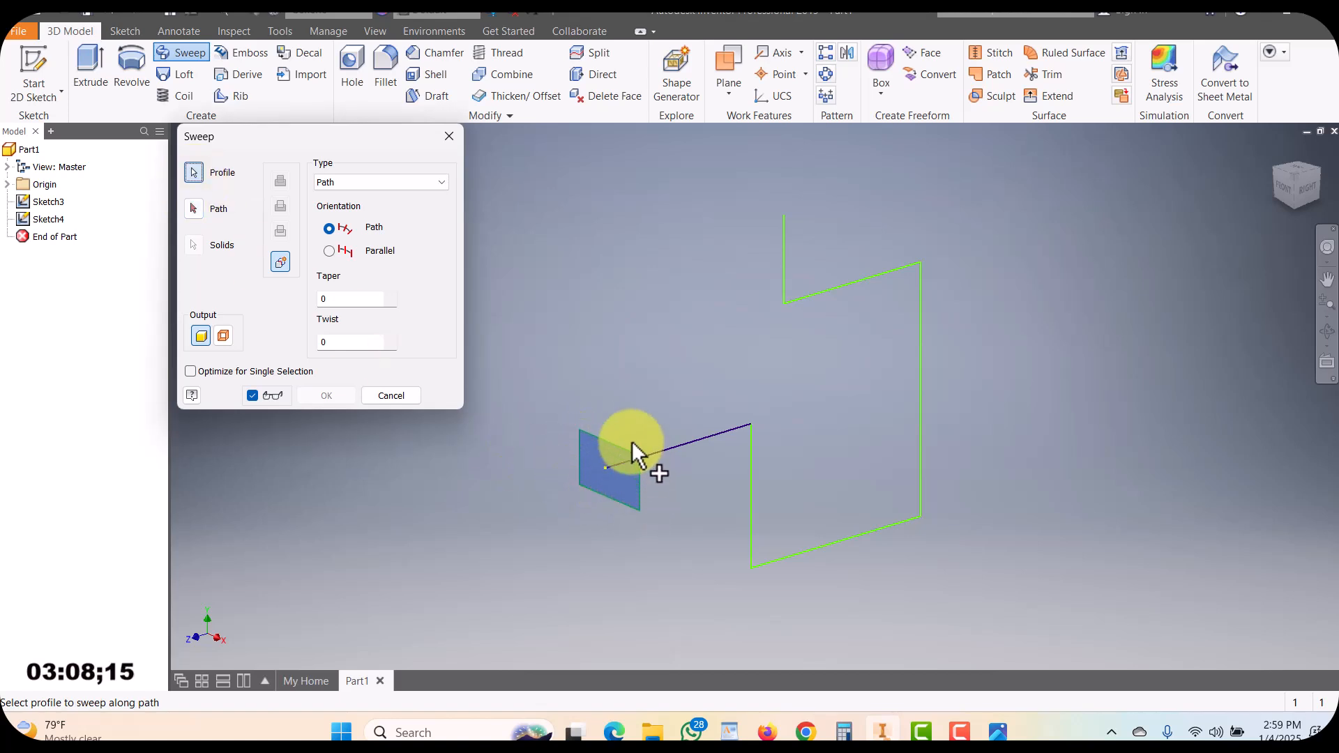
pyautogui.click(194, 209)
pyautogui.click(723, 433)
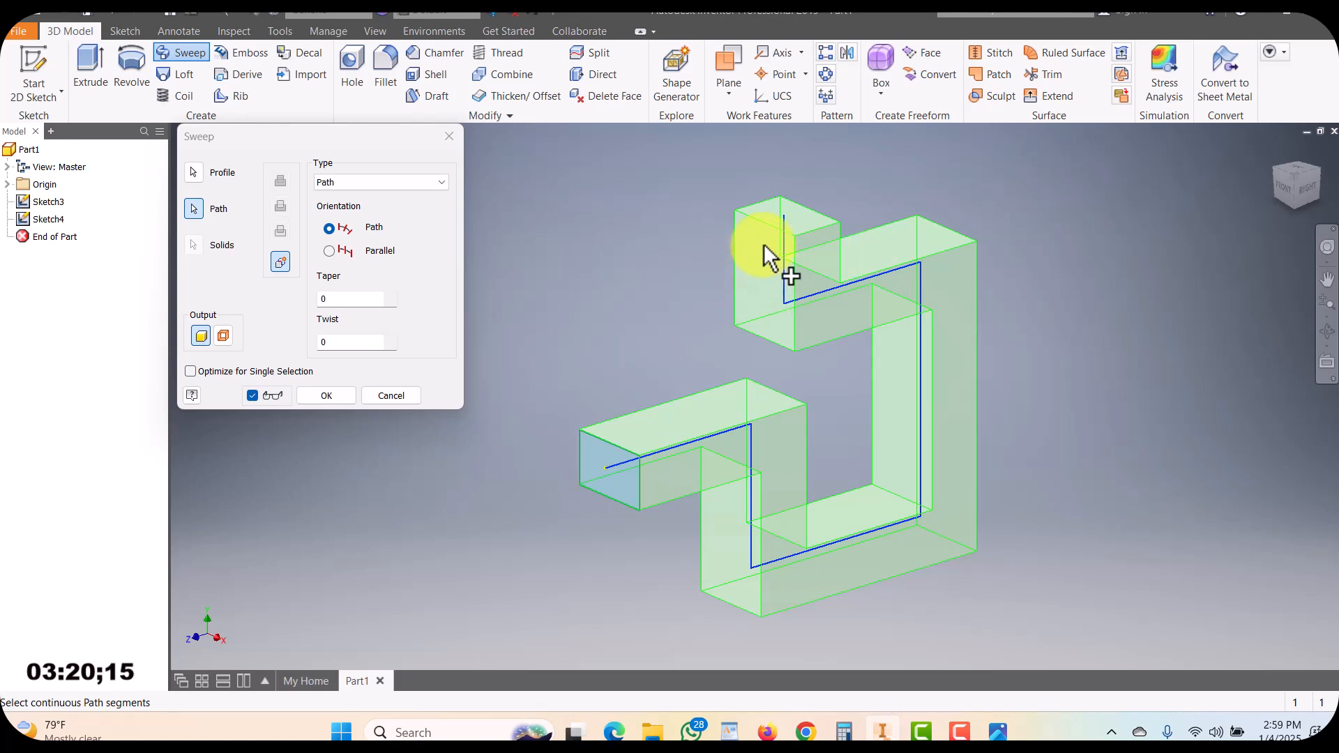
pyautogui.click(310, 396)
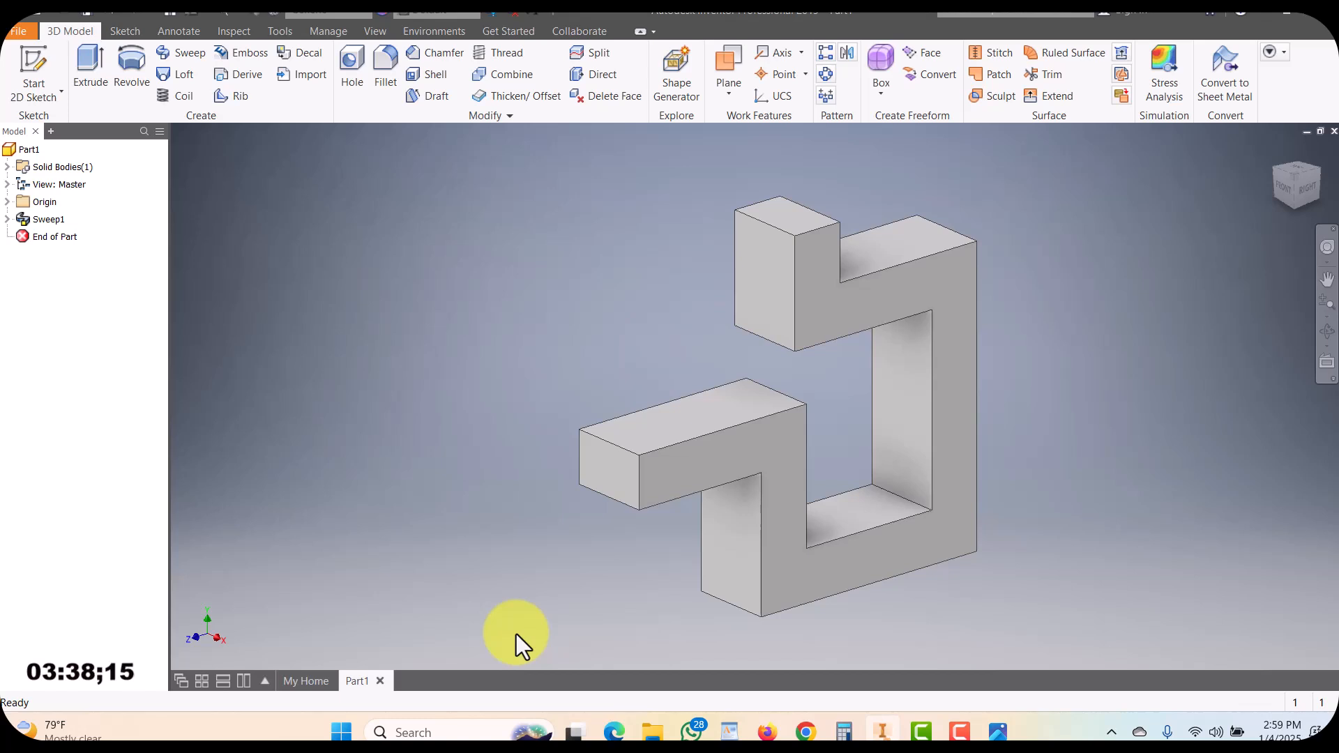
pyautogui.hotkey('ctrl', 'z')
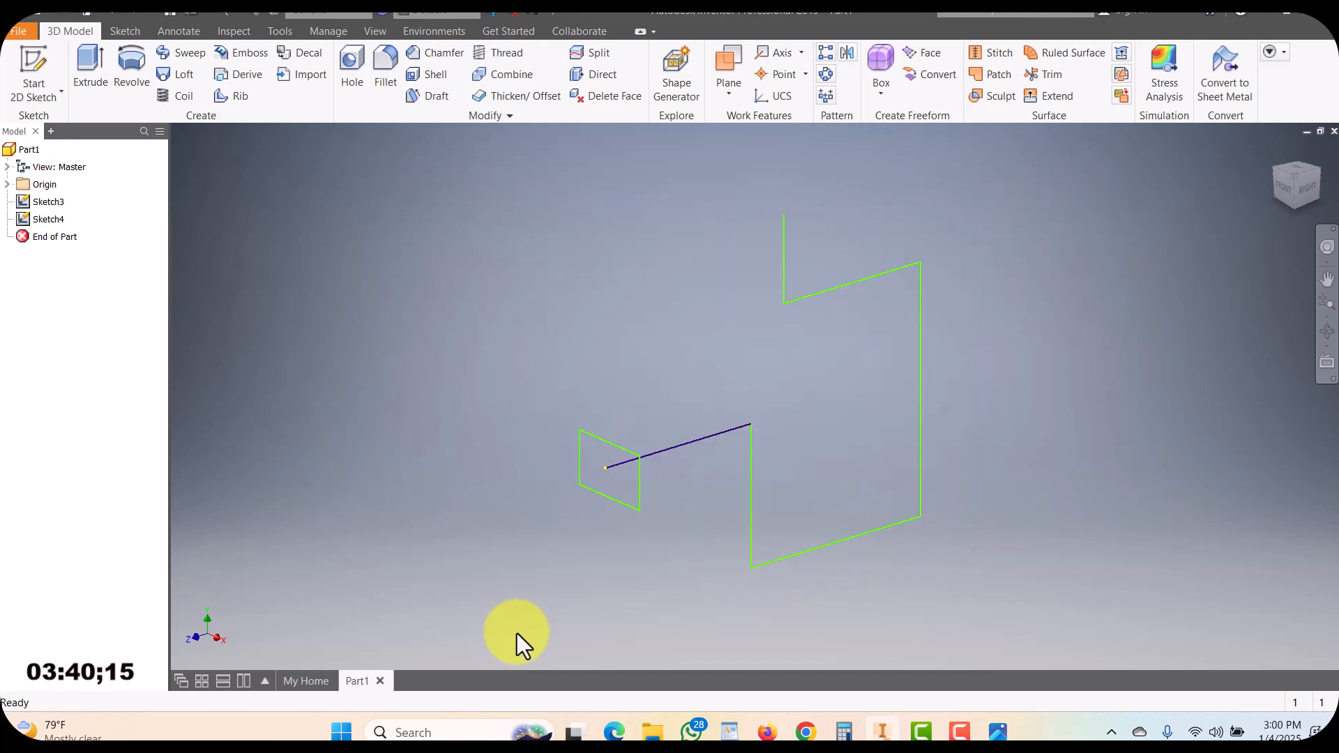
# Start a new sweep and select the zigzag line as the path for the rectangle profile
pyautogui.click(189, 54)
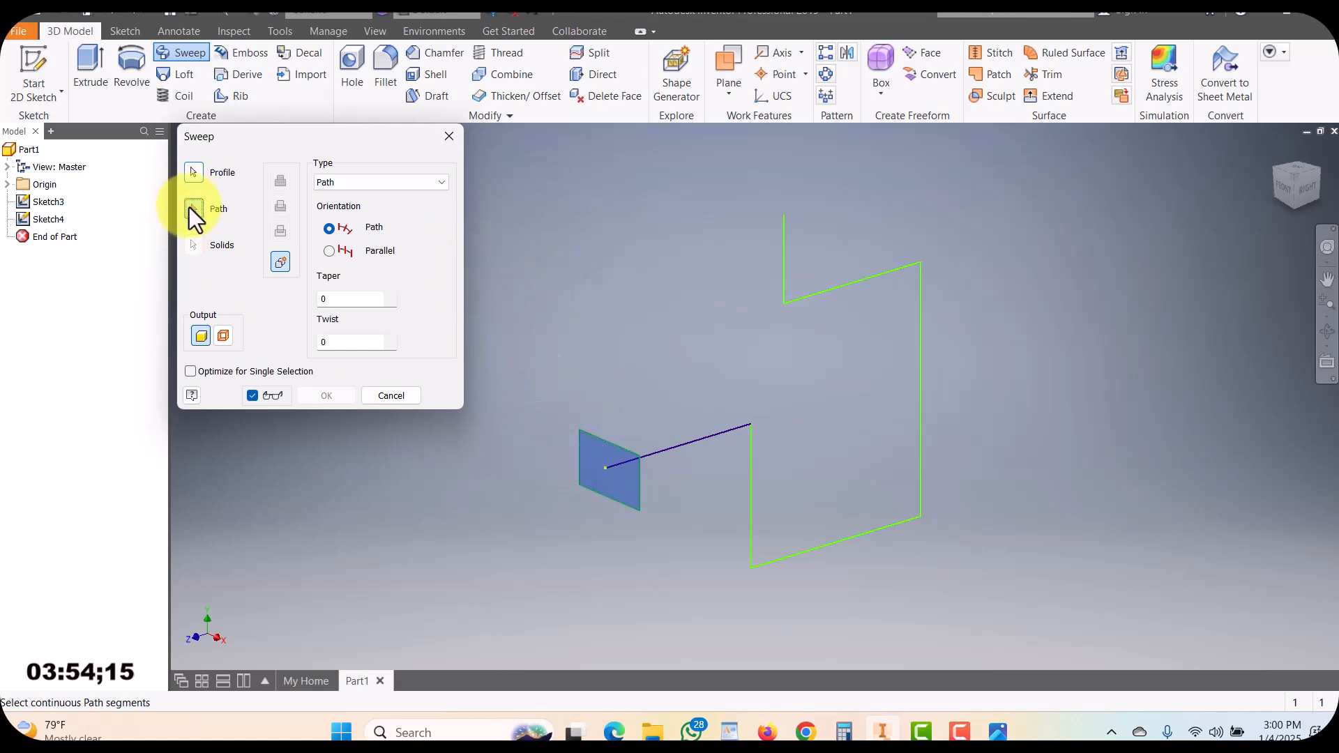
pyautogui.click(714, 433)
pyautogui.click(713, 433)
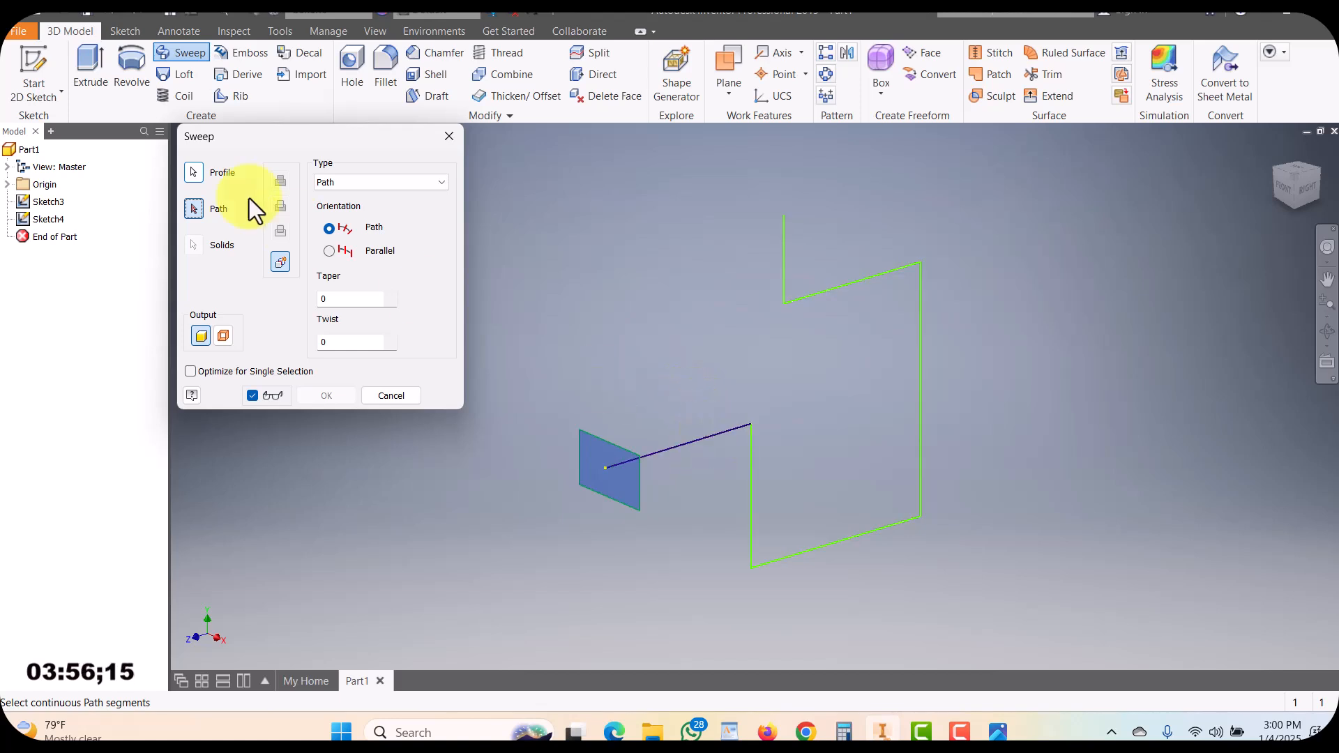
pyautogui.click(677, 443)
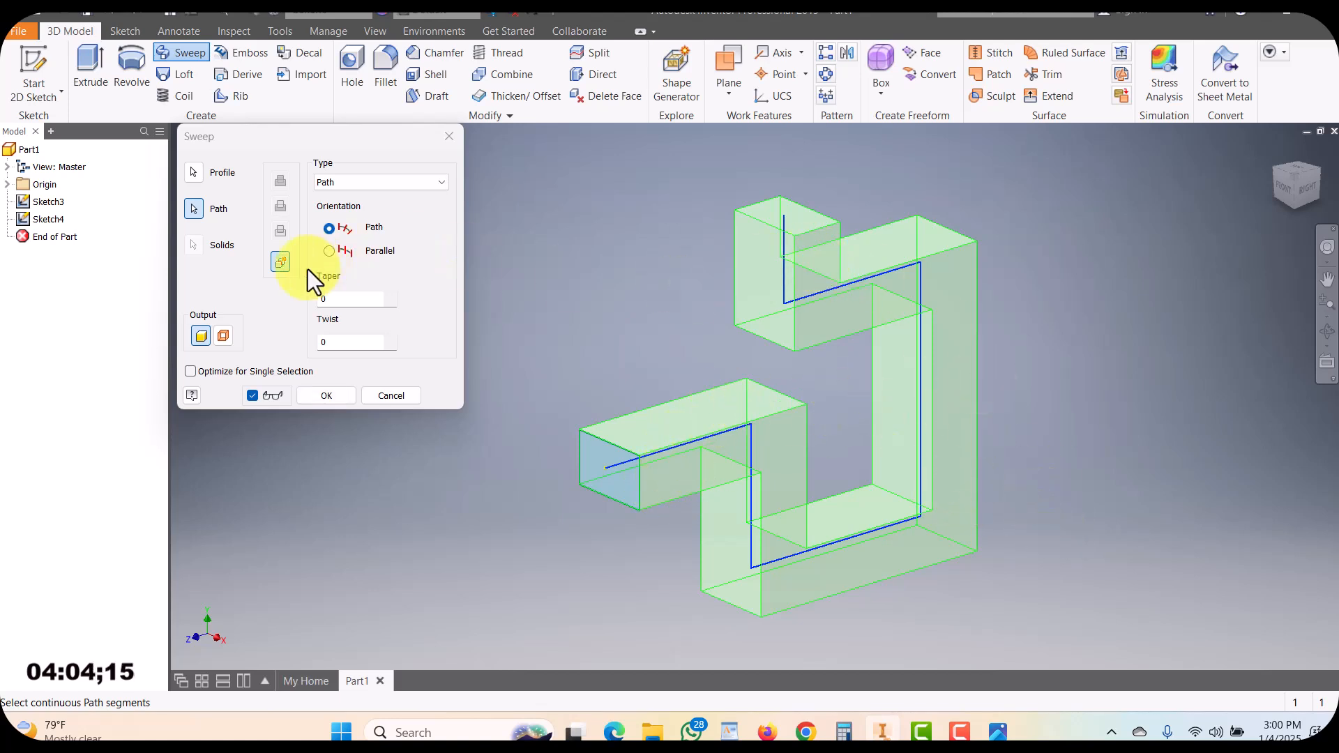
# Compare the surface and solid output options and create the rectangle-along-zigzag sweep as a solid body
pyautogui.click(223, 340)
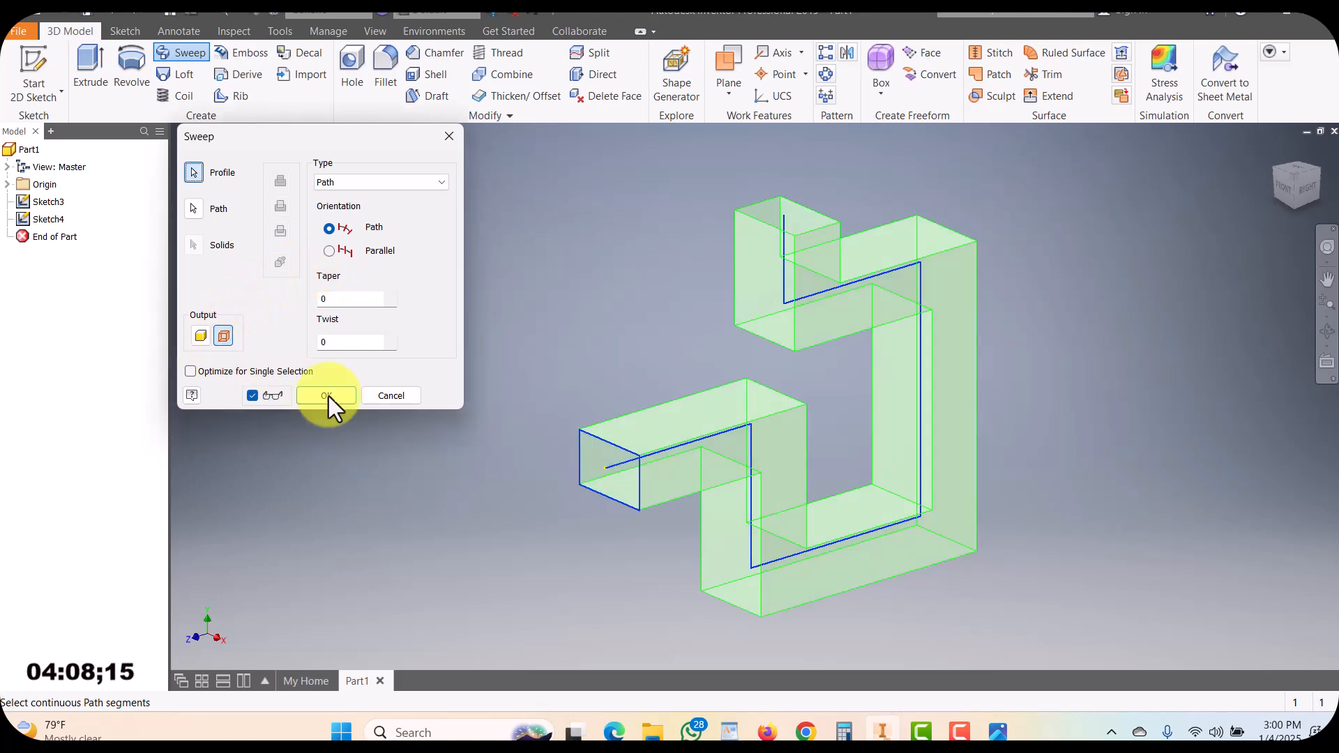
pyautogui.click(199, 342)
pyautogui.click(220, 336)
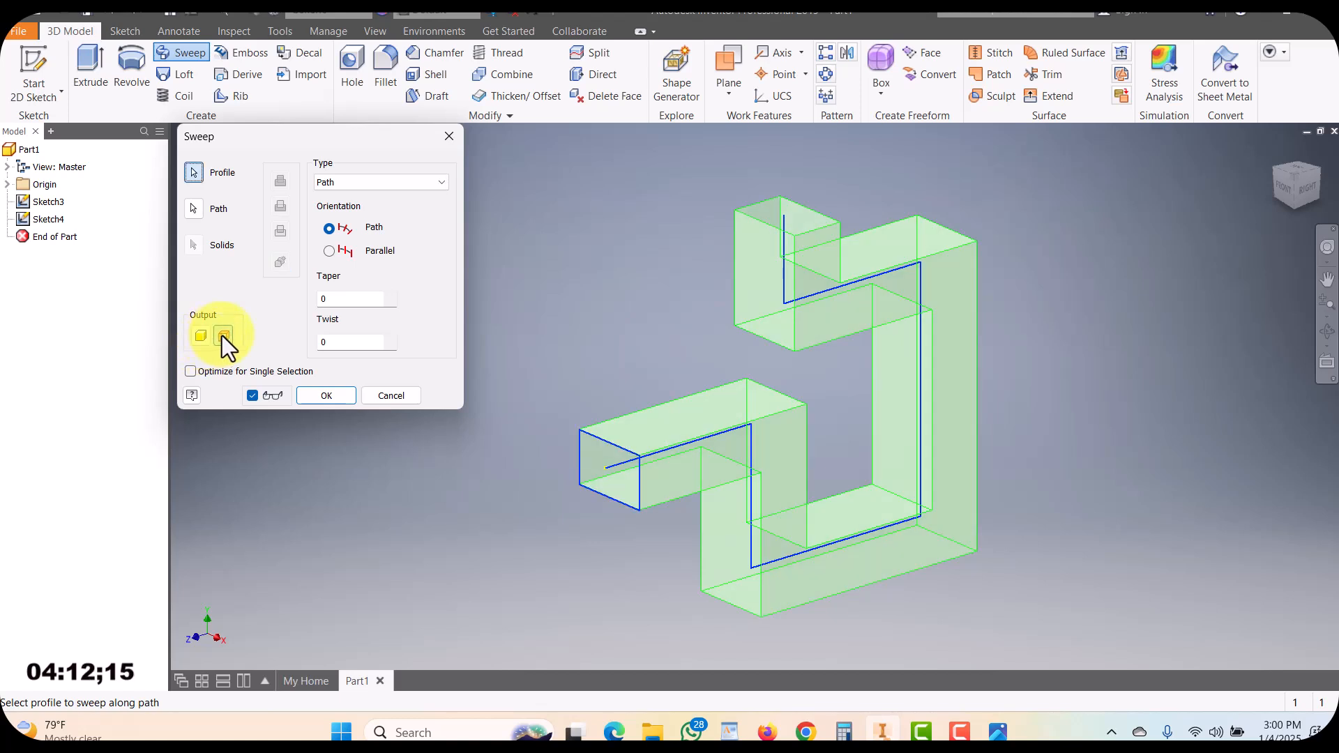
pyautogui.click(203, 342)
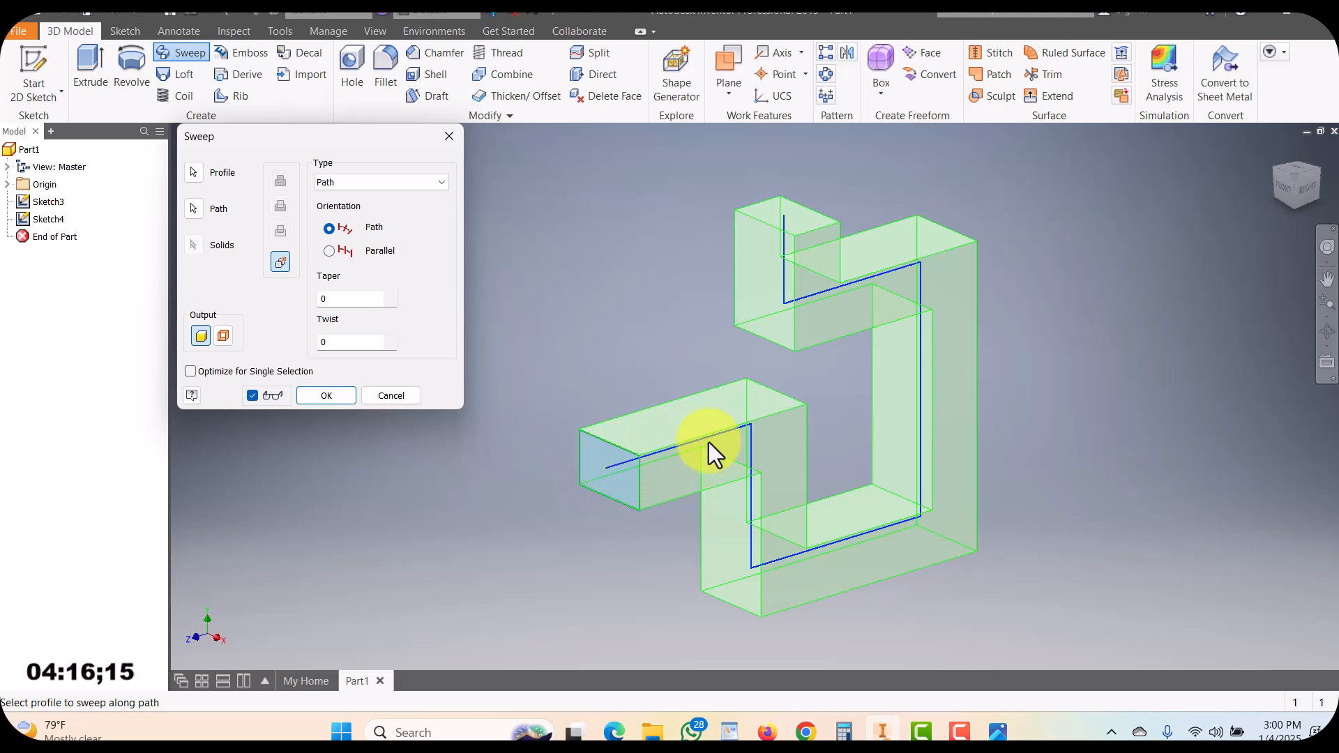
pyautogui.click(223, 336)
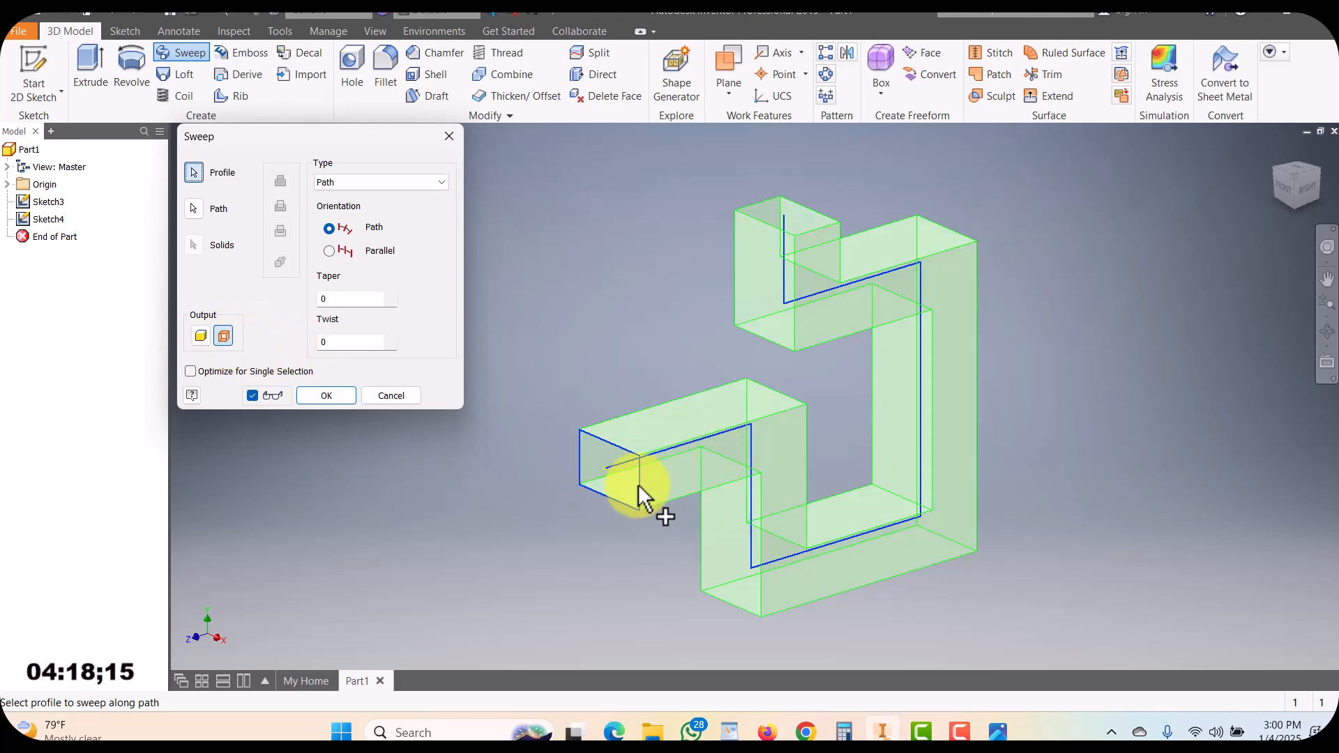
pyautogui.keyDown('shift'); pyautogui.moveTo(637, 488); pyautogui.dragTo(666, 499, button='middle'); pyautogui.keyUp('shift')
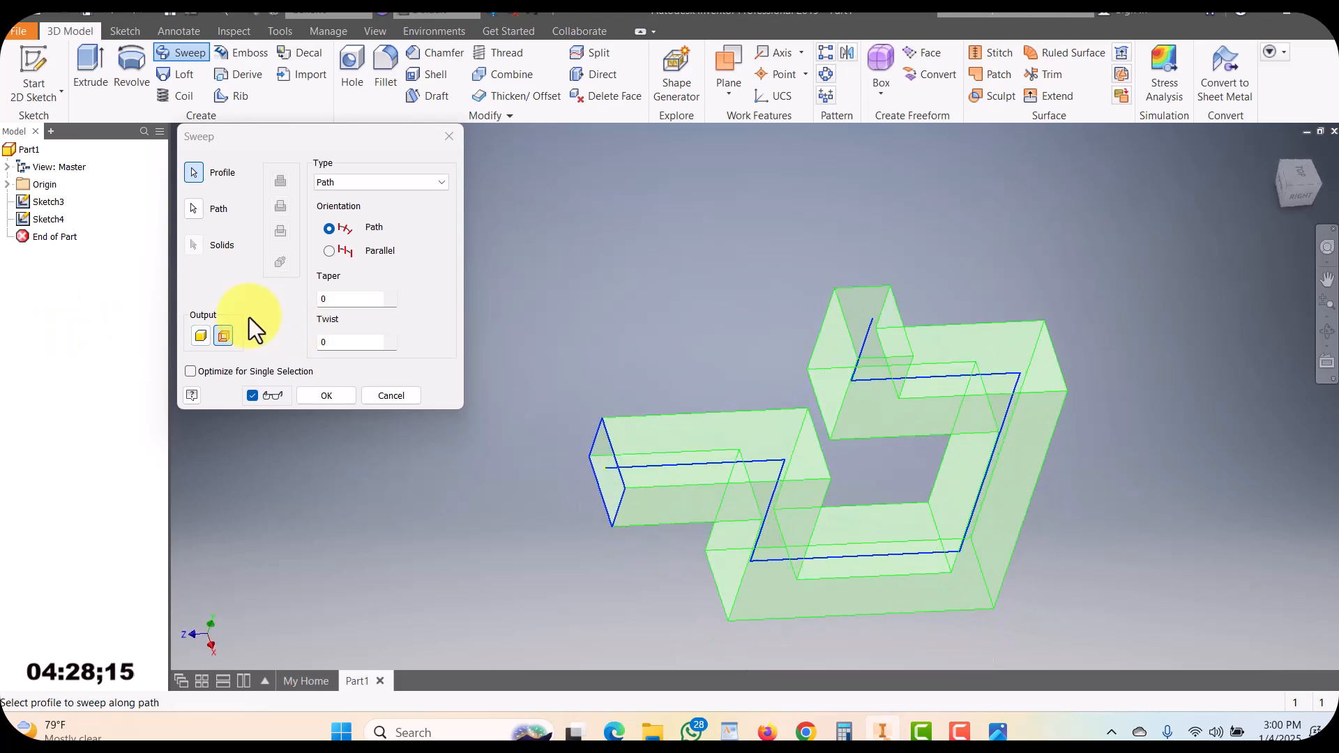
pyautogui.click(204, 337)
pyautogui.keyDown('shift'); pyautogui.moveTo(872, 481); pyautogui.dragTo(993, 494, button='middle'); pyautogui.keyUp('shift')
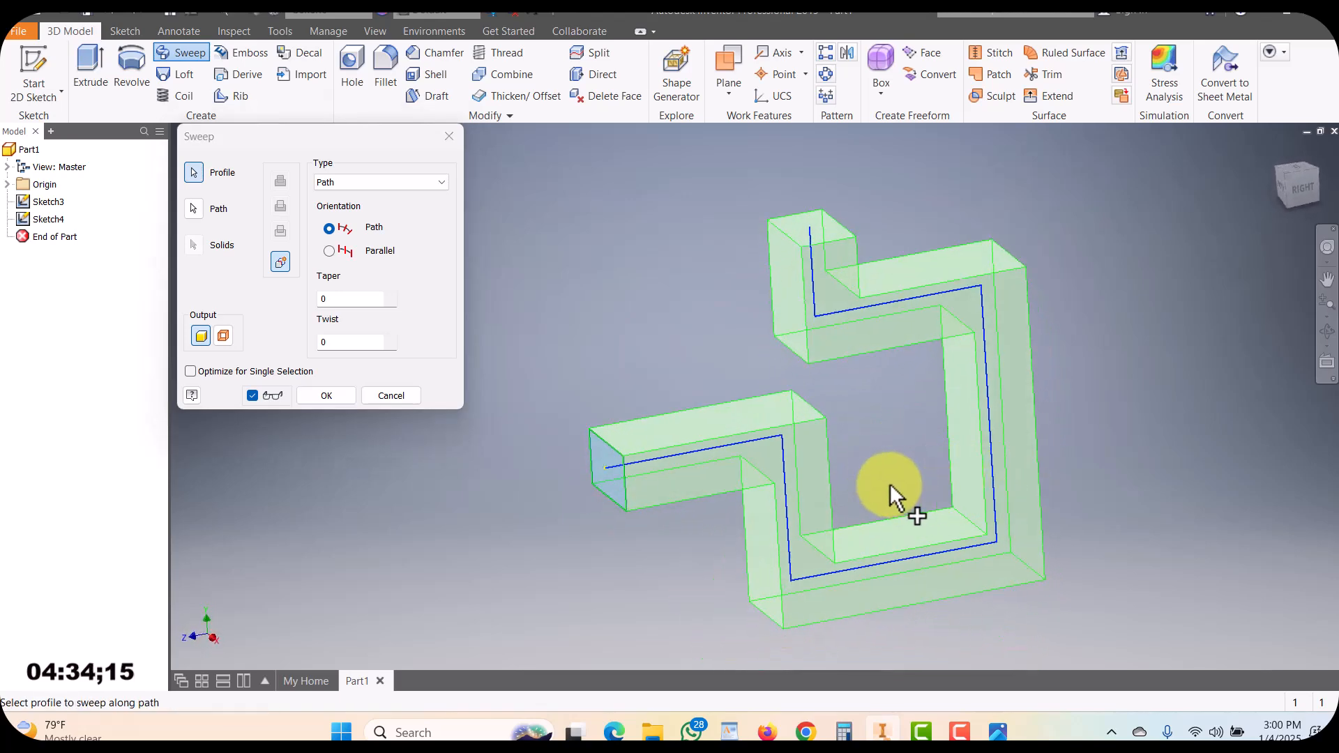
pyautogui.click(325, 395)
pyautogui.keyDown('shift'); pyautogui.moveTo(760, 502); pyautogui.dragTo(765, 538, button='middle'); pyautogui.keyUp('shift')
pyautogui.moveTo(864, 541); pyautogui.dragTo(858, 370, button='middle')
pyautogui.scroll(-3, 851, 362)
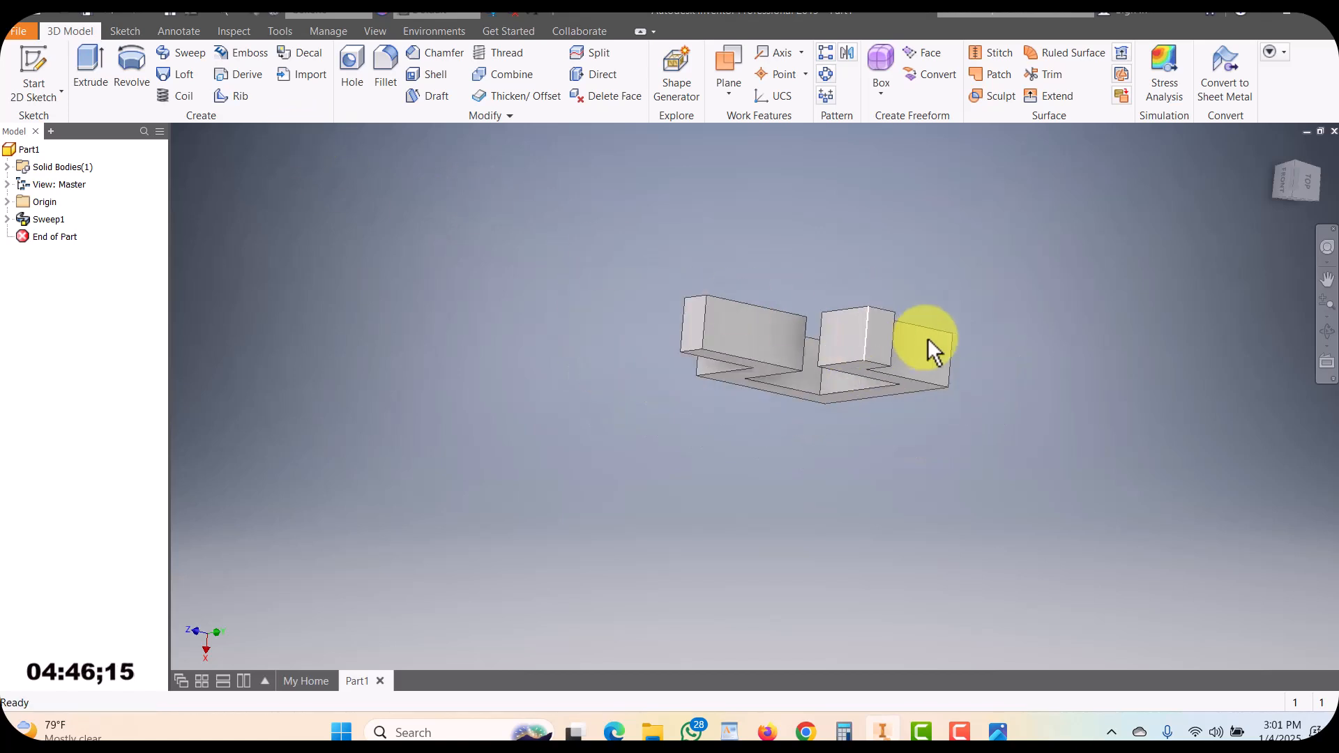
pyautogui.scroll(-3, 927, 337)
pyautogui.moveTo(928, 338); pyautogui.dragTo(863, 369, button='middle')
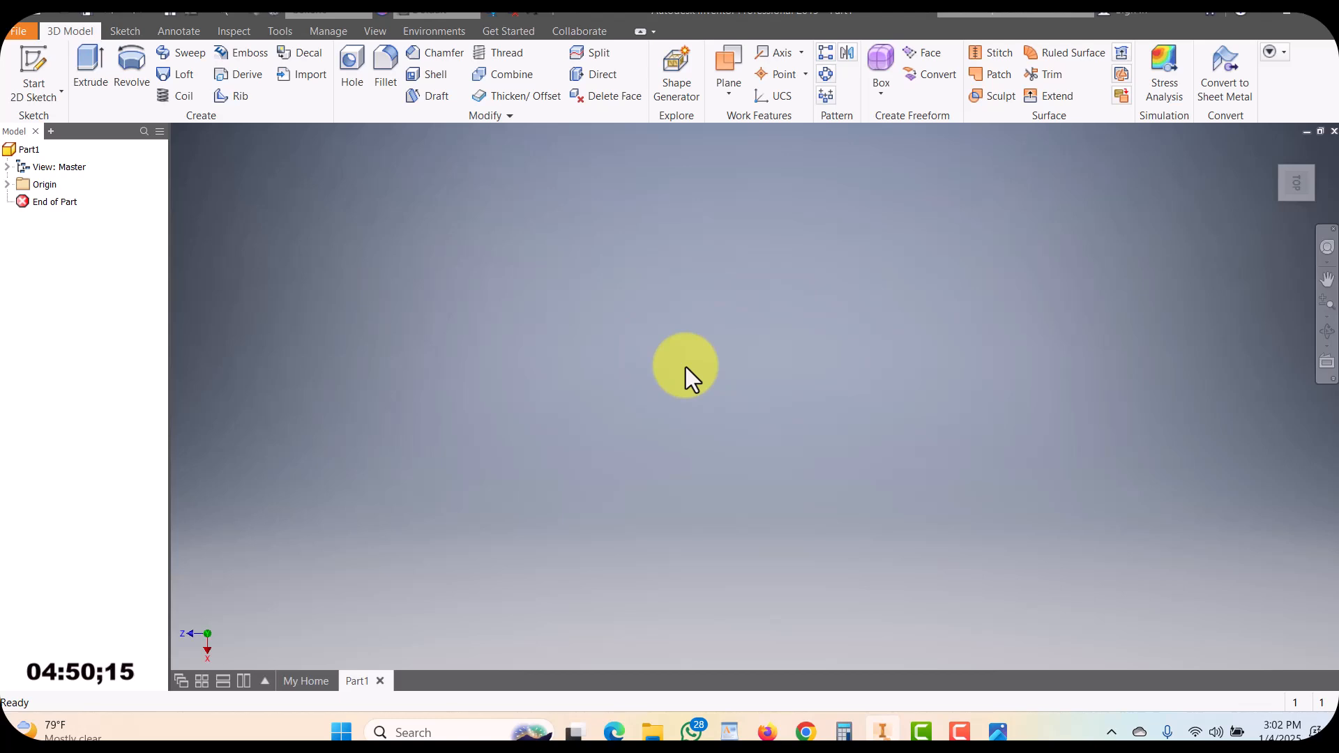
# Start a sketch on the XZ plane, draw a circle about 0.58 in diameter centred on the origin, and finish the sketch
pyautogui.click(33, 59)
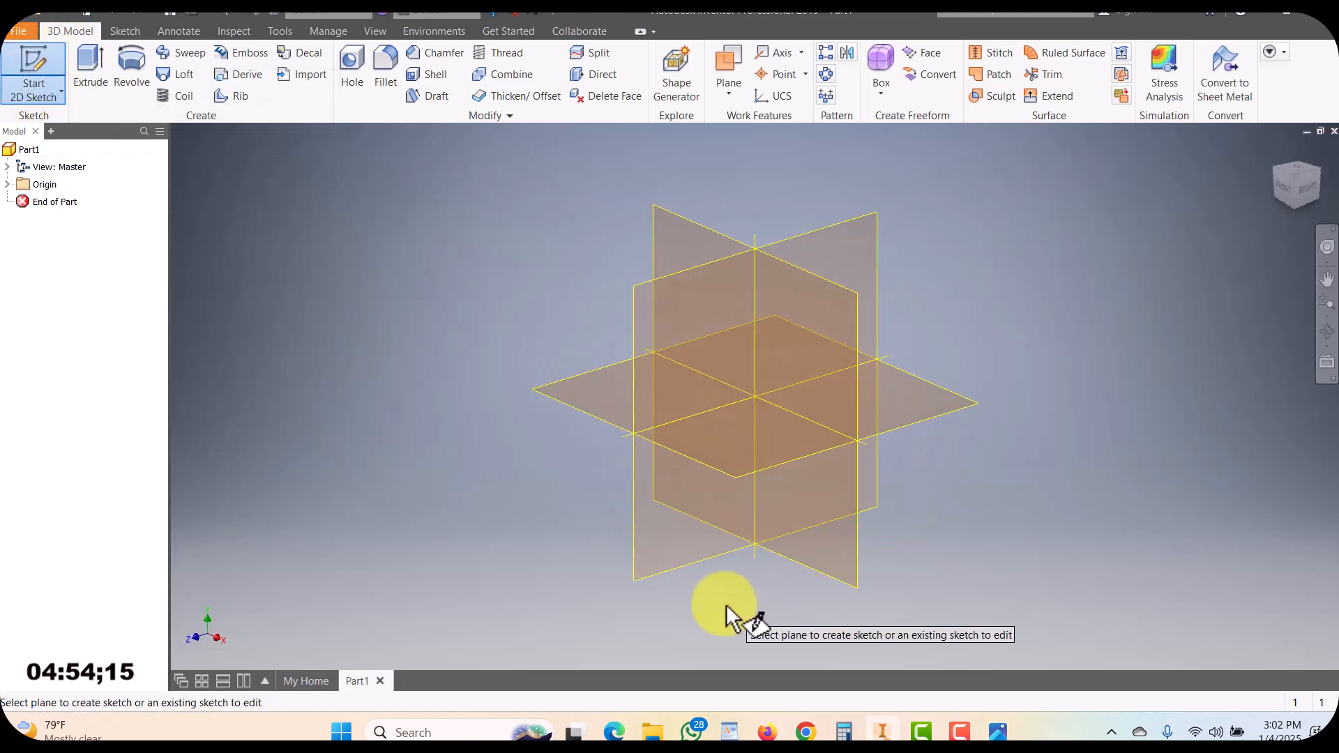
pyautogui.click(583, 404)
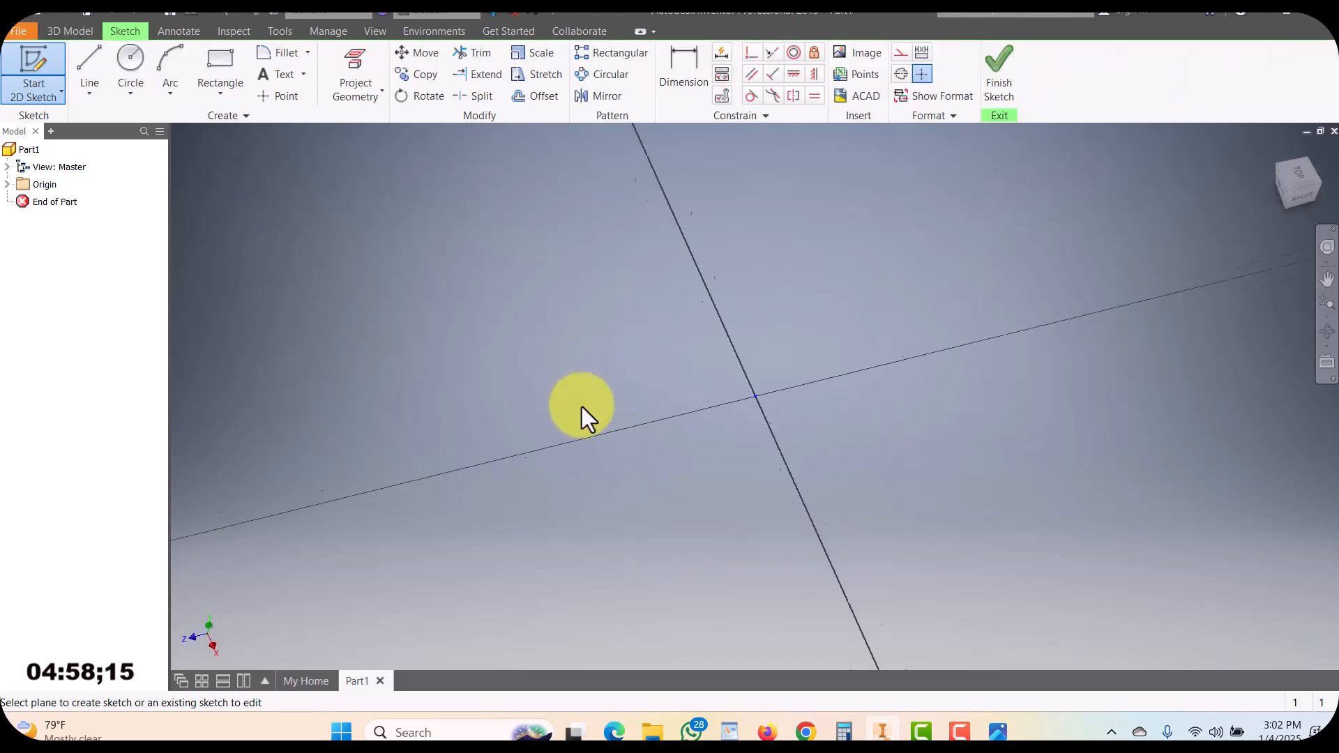
pyautogui.click(129, 59)
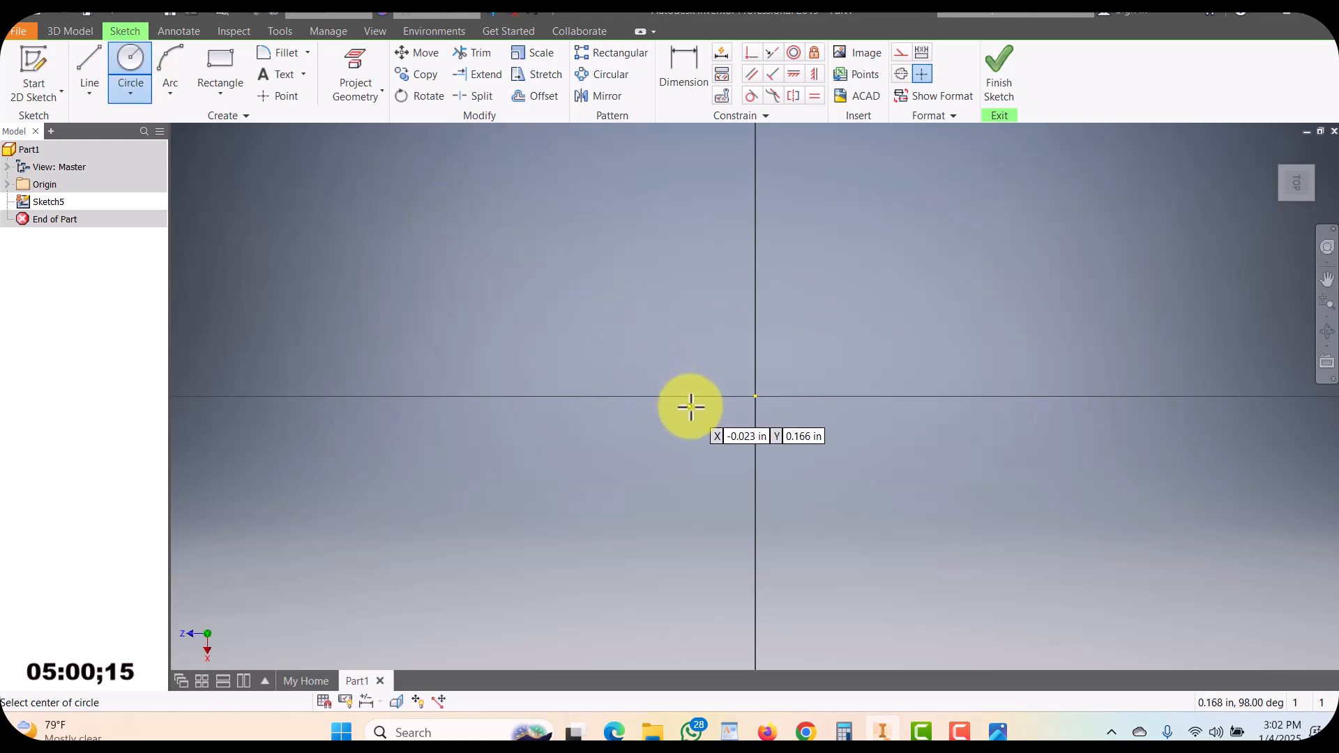
pyautogui.click(756, 397)
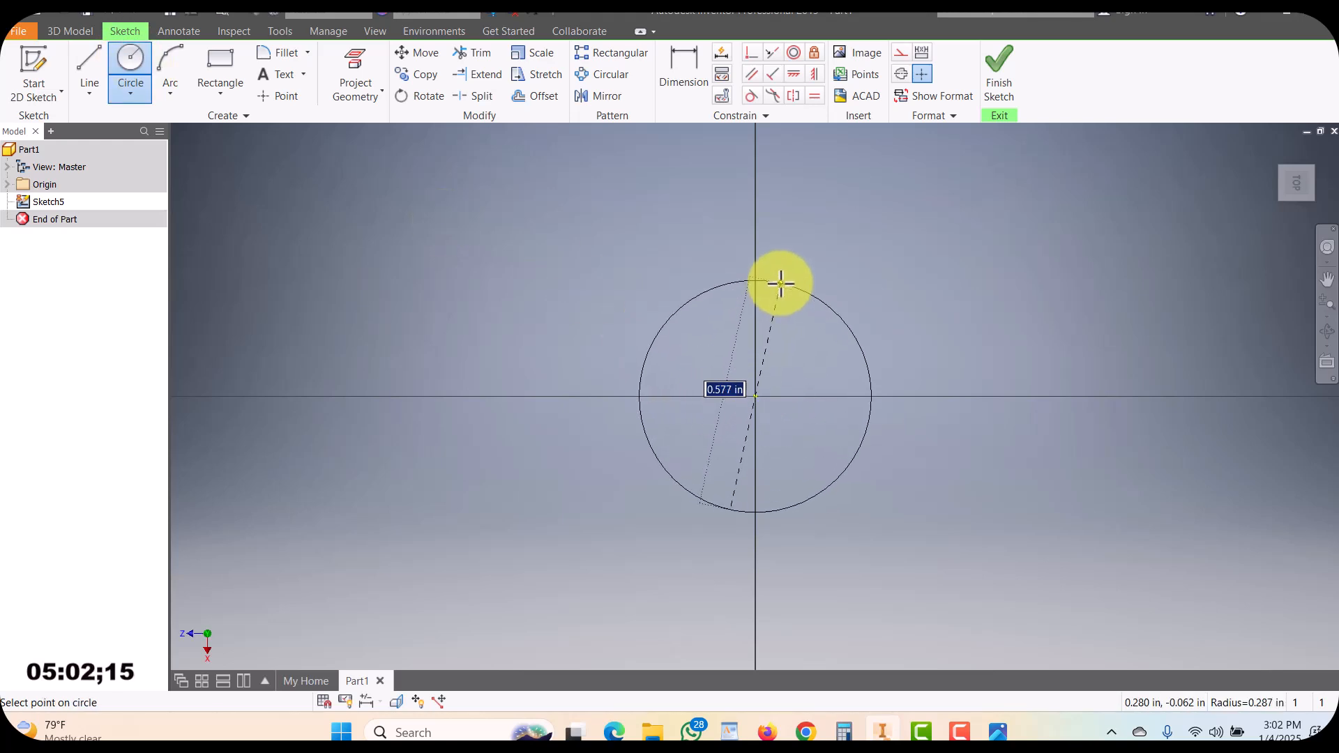
pyautogui.click(784, 282)
pyautogui.click(996, 59)
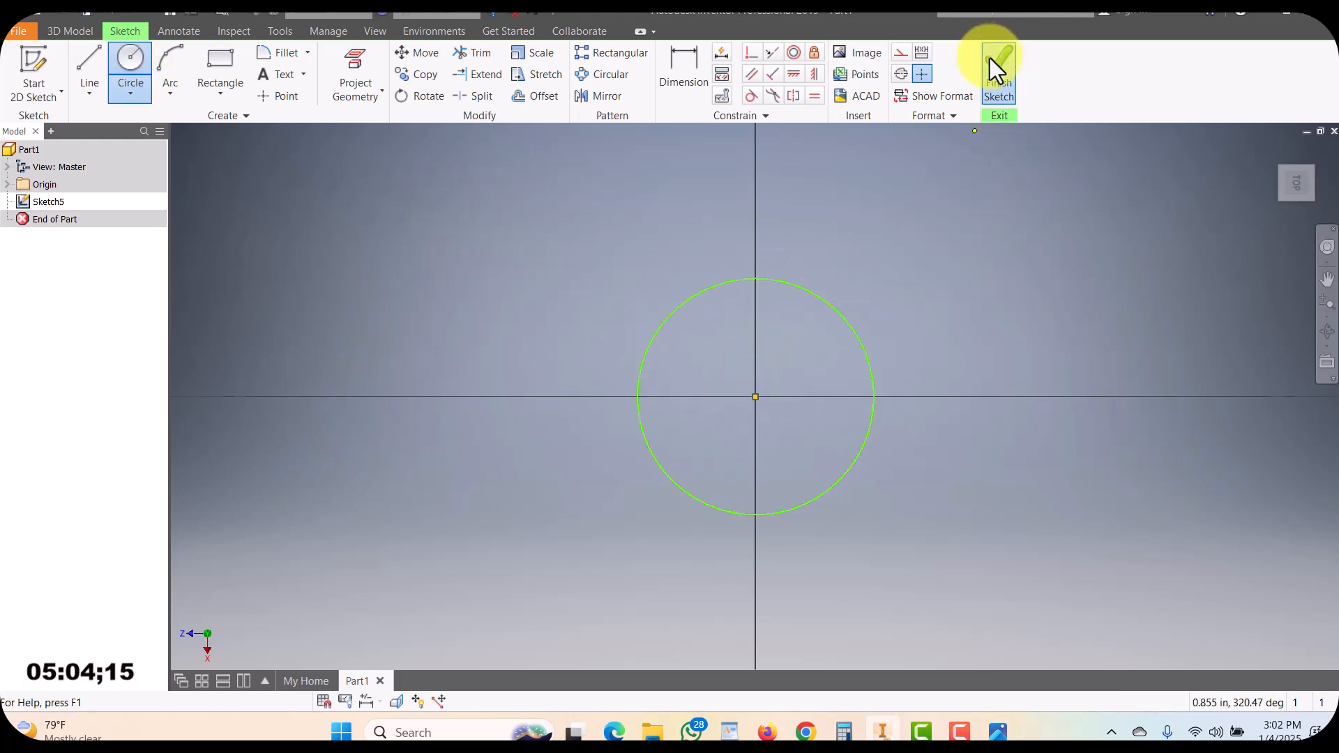
# Start a new sketch on the XY plane
pyautogui.scroll(5, 668, 367)
pyautogui.scroll(-5, 668, 367)
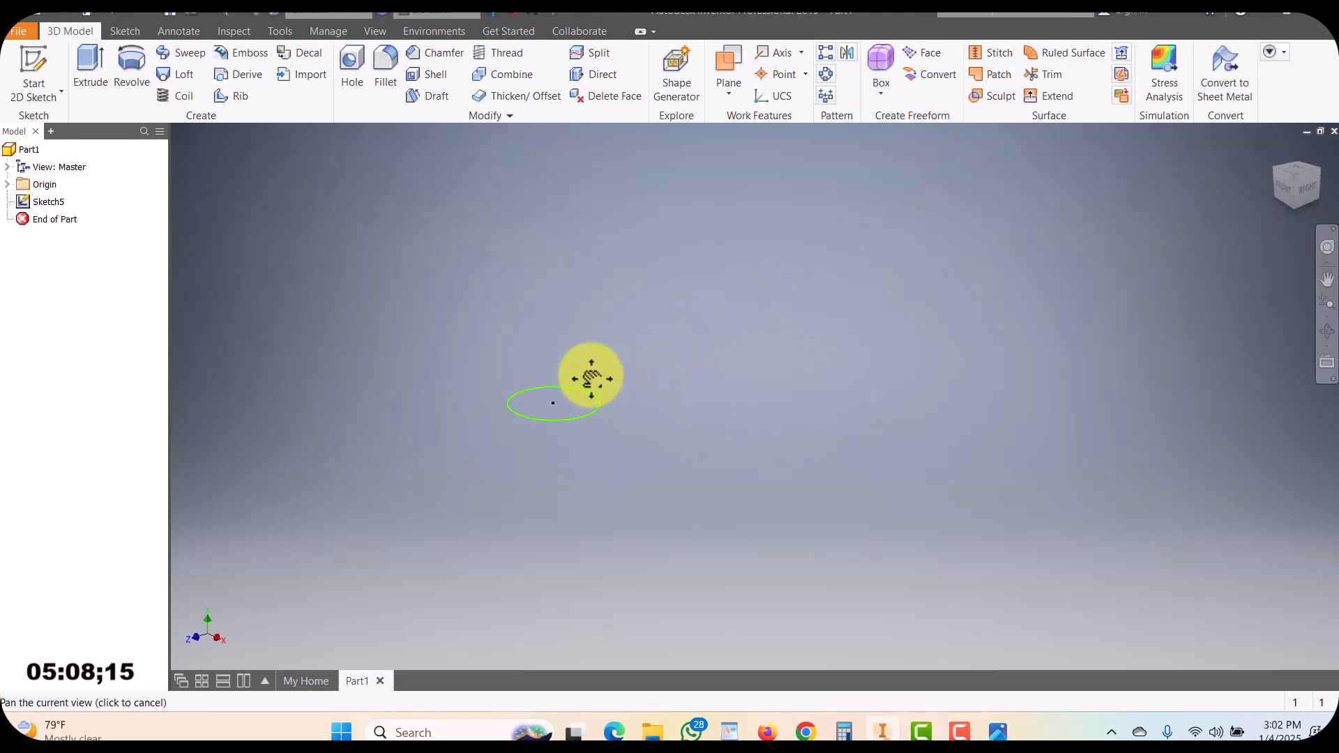
pyautogui.scroll(-3, 577, 397)
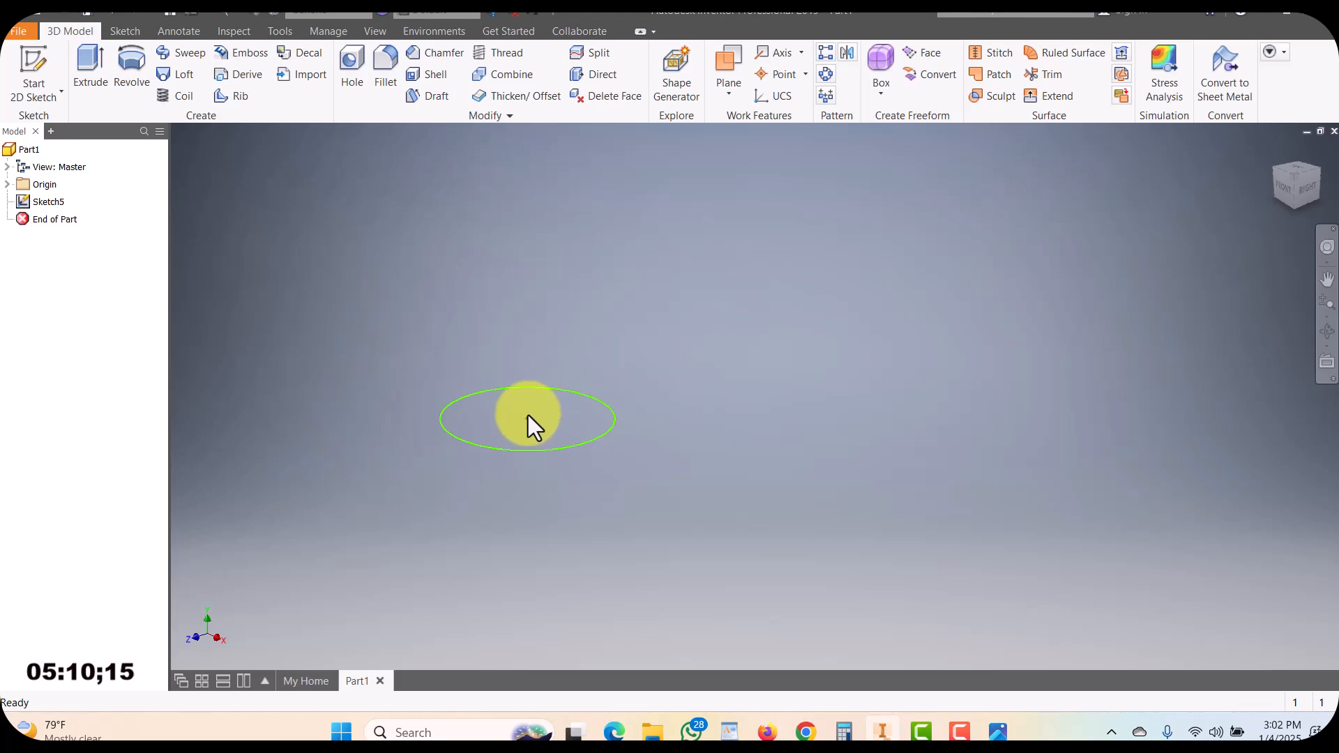
pyautogui.scroll(-5, 541, 404)
pyautogui.scroll(8, 540, 405)
pyautogui.scroll(-3, 562, 394)
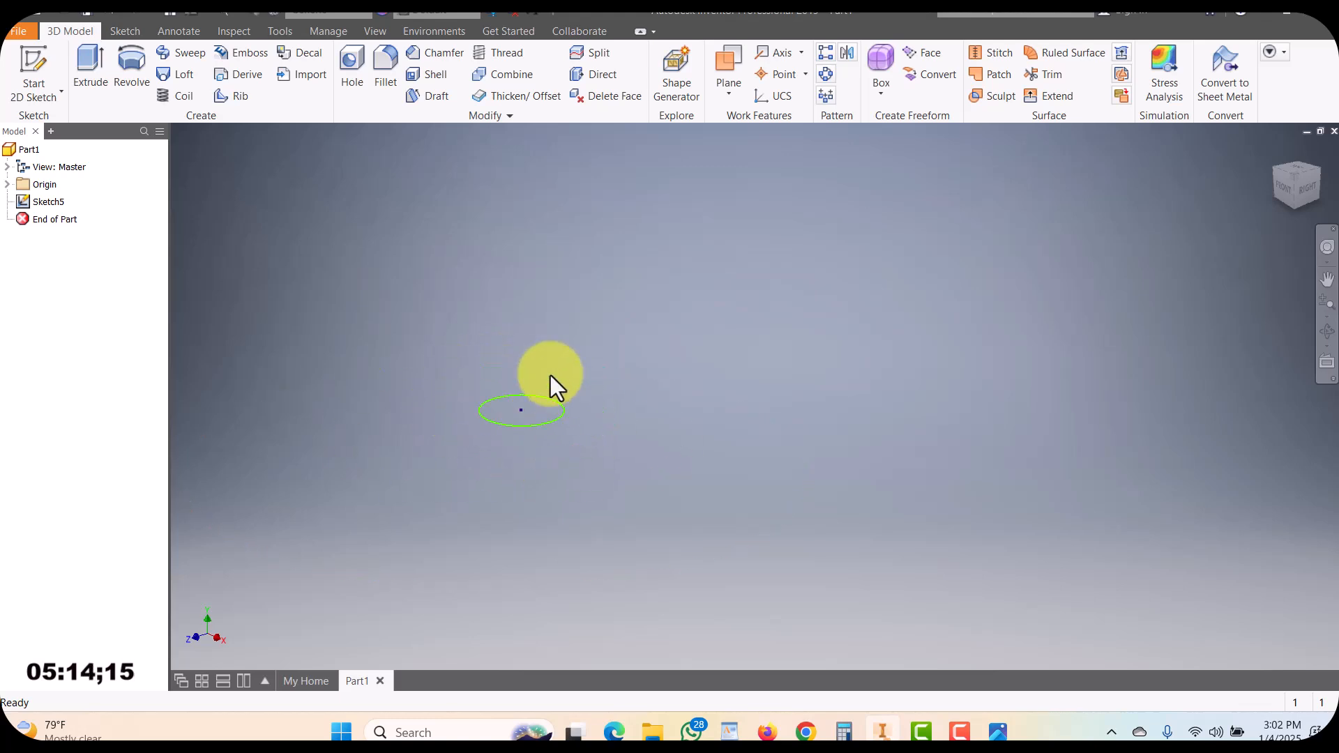
pyautogui.click(42, 58)
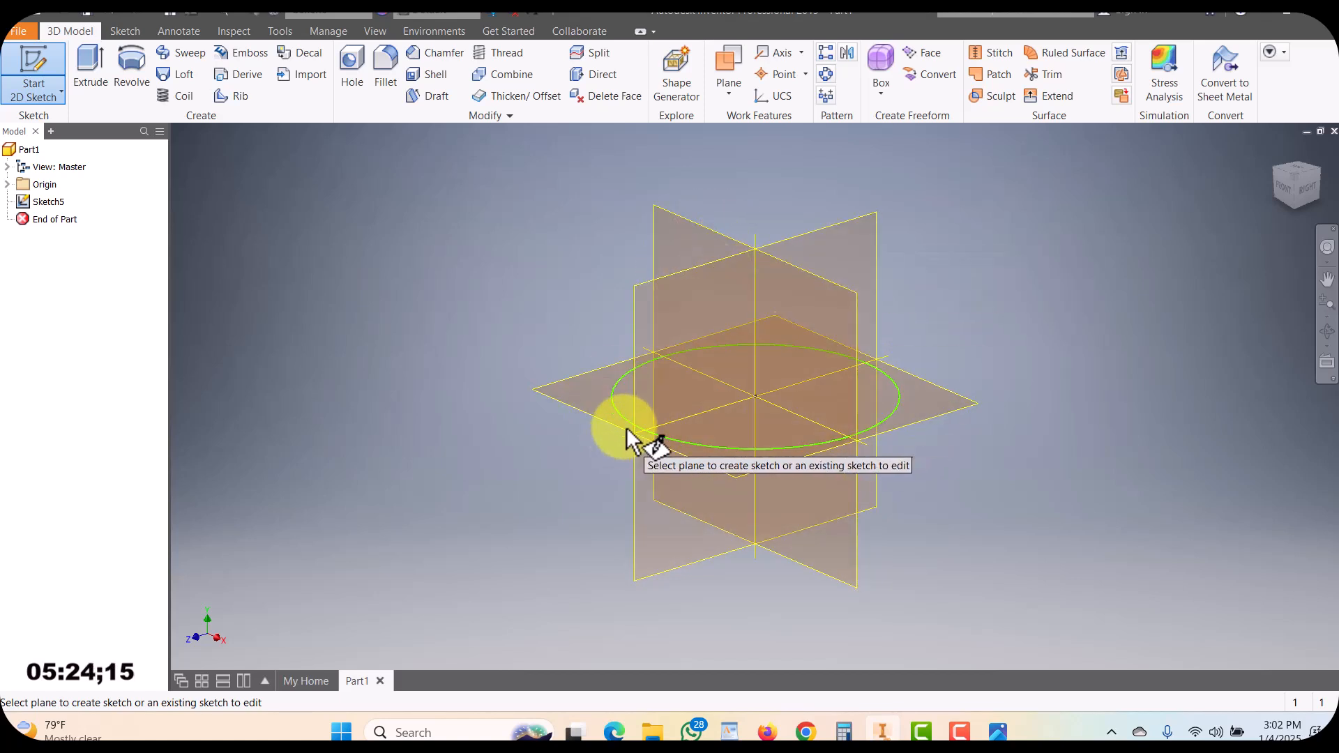
pyautogui.moveTo(636, 438); pyautogui.dragTo(498, 444, button='middle')
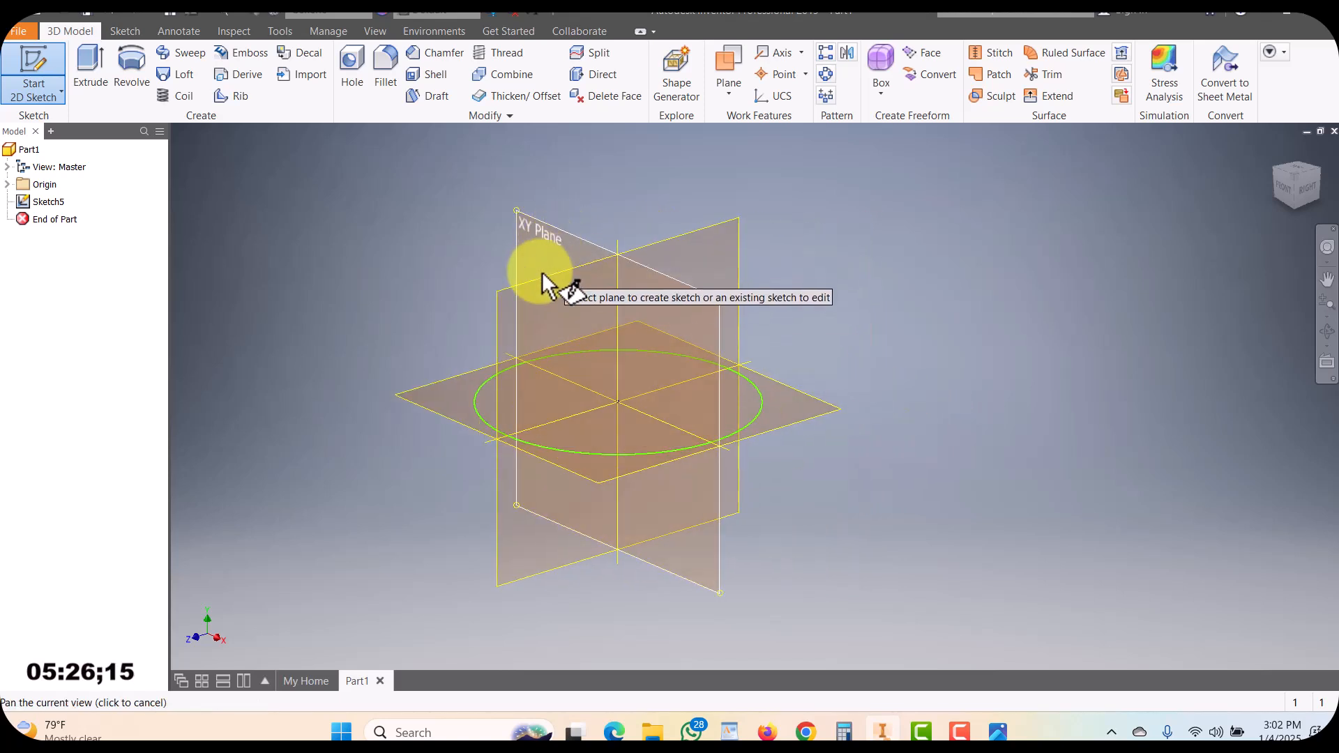
pyautogui.click(514, 293)
pyautogui.click(618, 326)
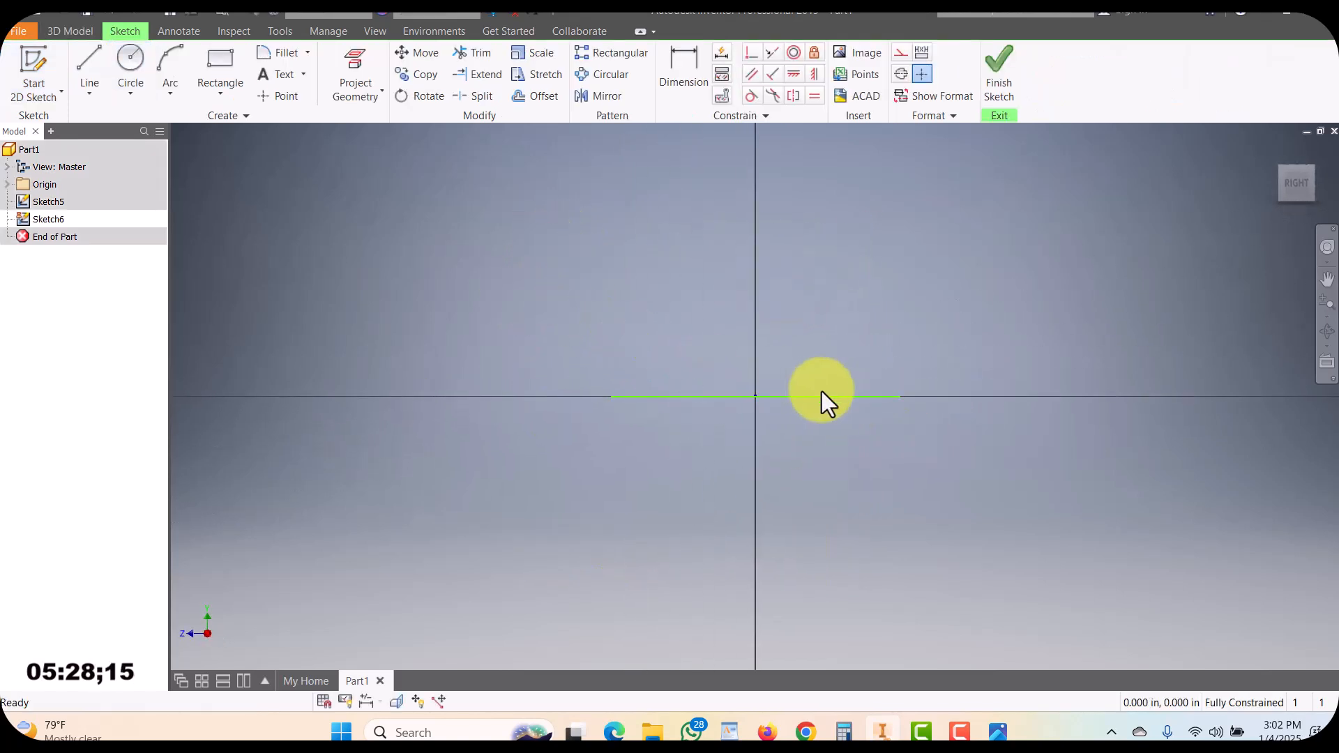
pyautogui.scroll(-5, 587, 451)
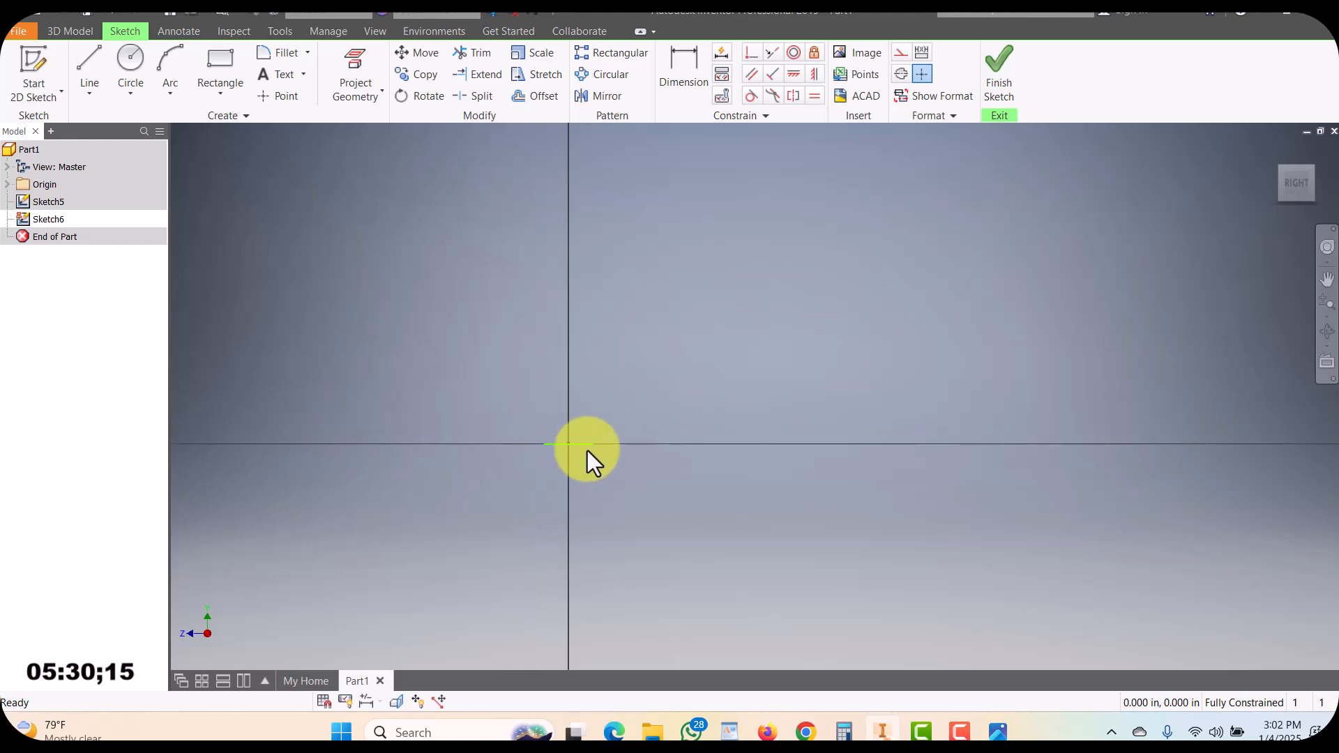
# Draw an interpolation spline from the origin through several points forming an S-shaped wave, and finish the sketch
pyautogui.click(89, 93)
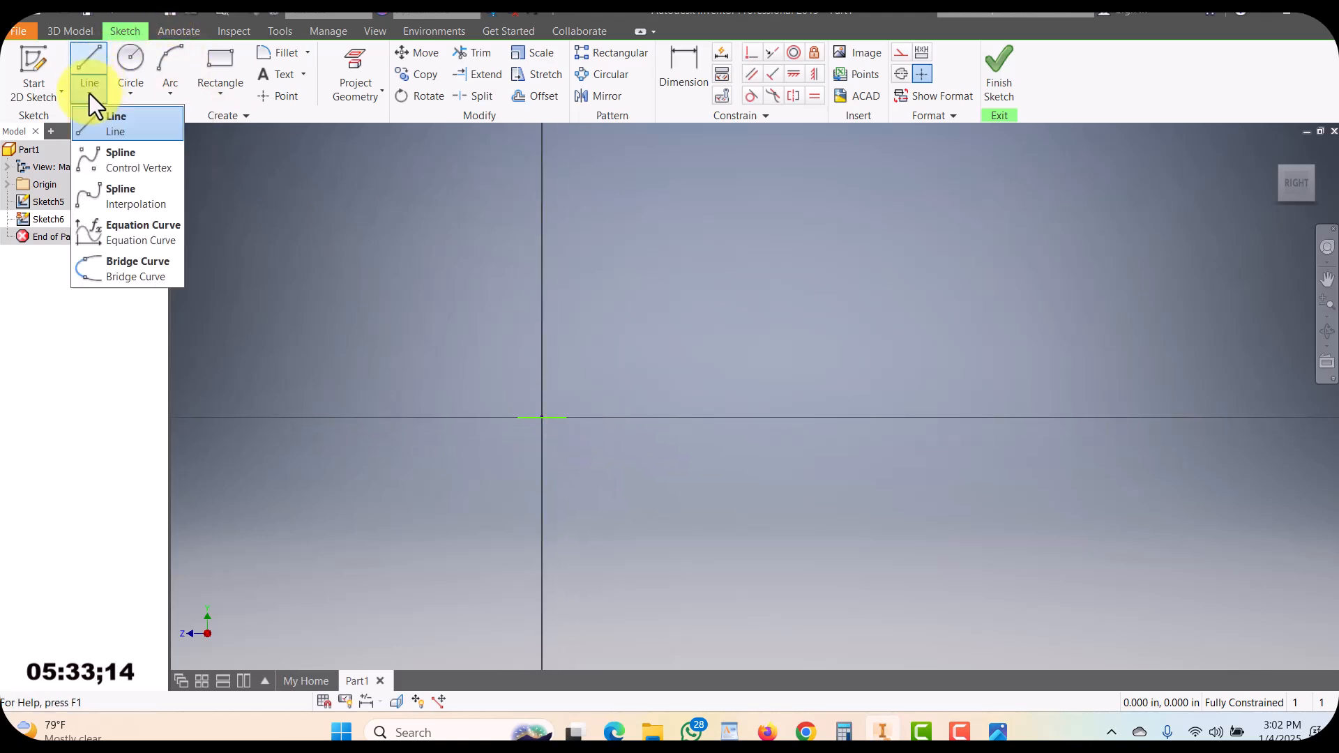
pyautogui.click(98, 195)
pyautogui.click(543, 418)
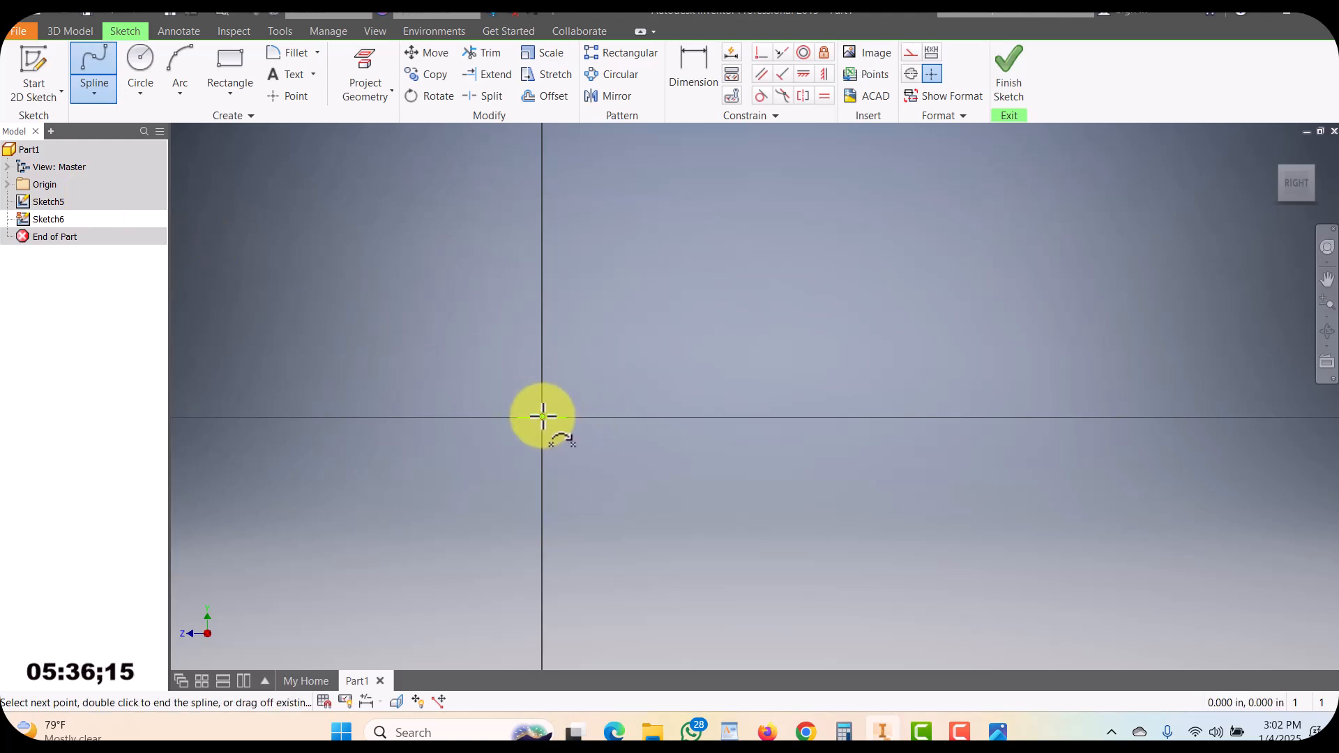
pyautogui.click(568, 316)
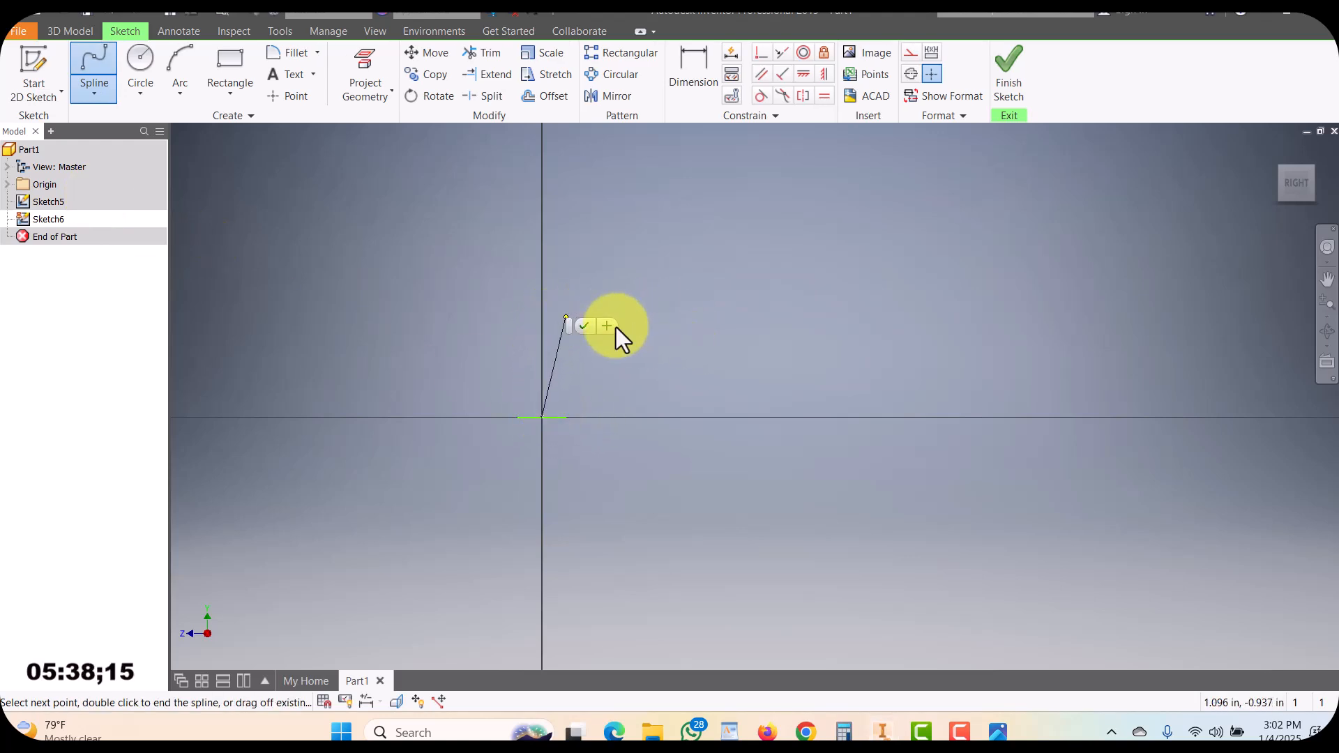
pyautogui.click(627, 252)
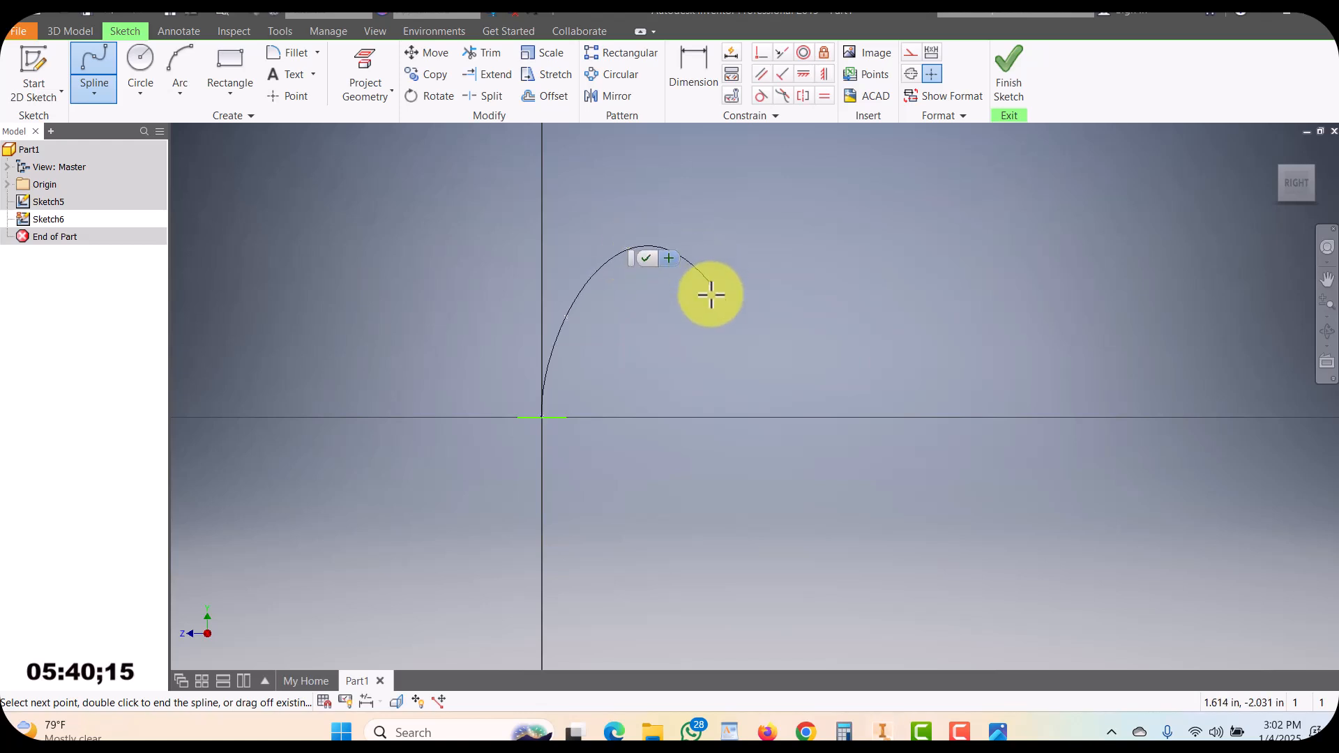
pyautogui.click(736, 319)
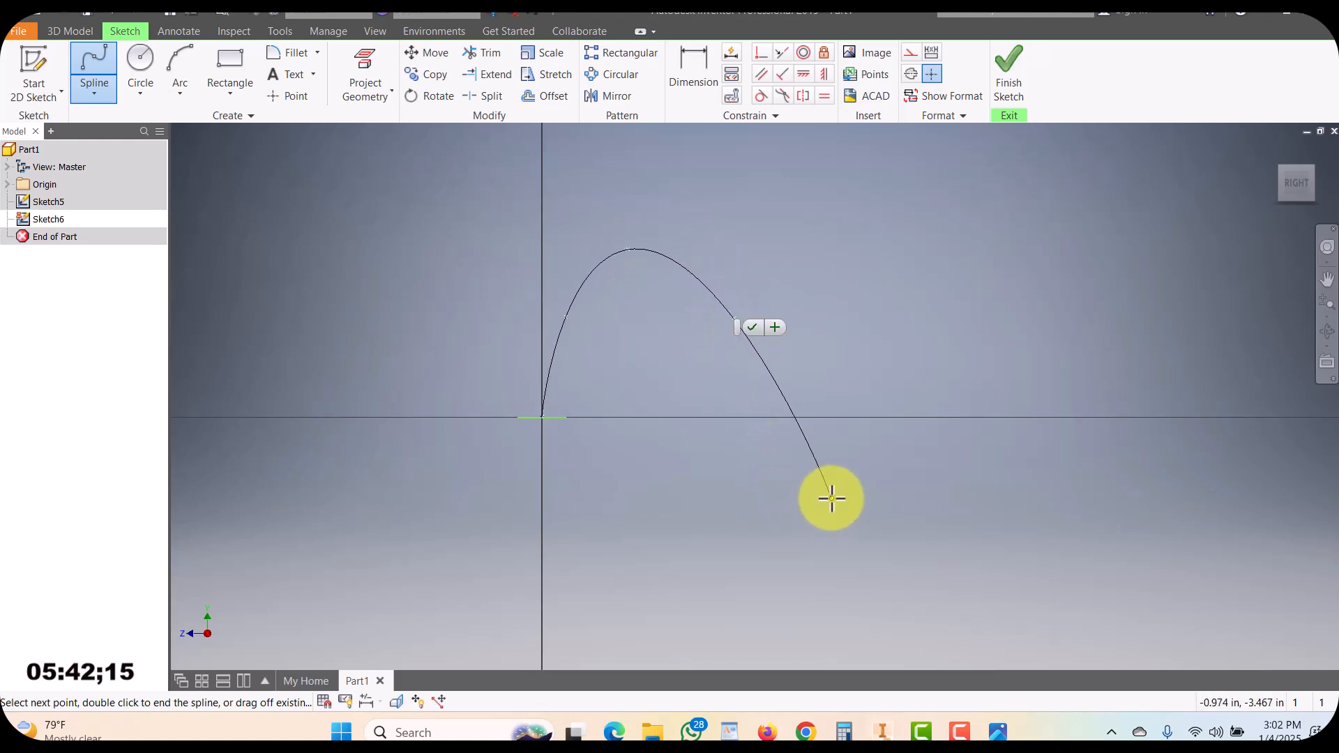
pyautogui.click(832, 497)
pyautogui.click(1002, 548)
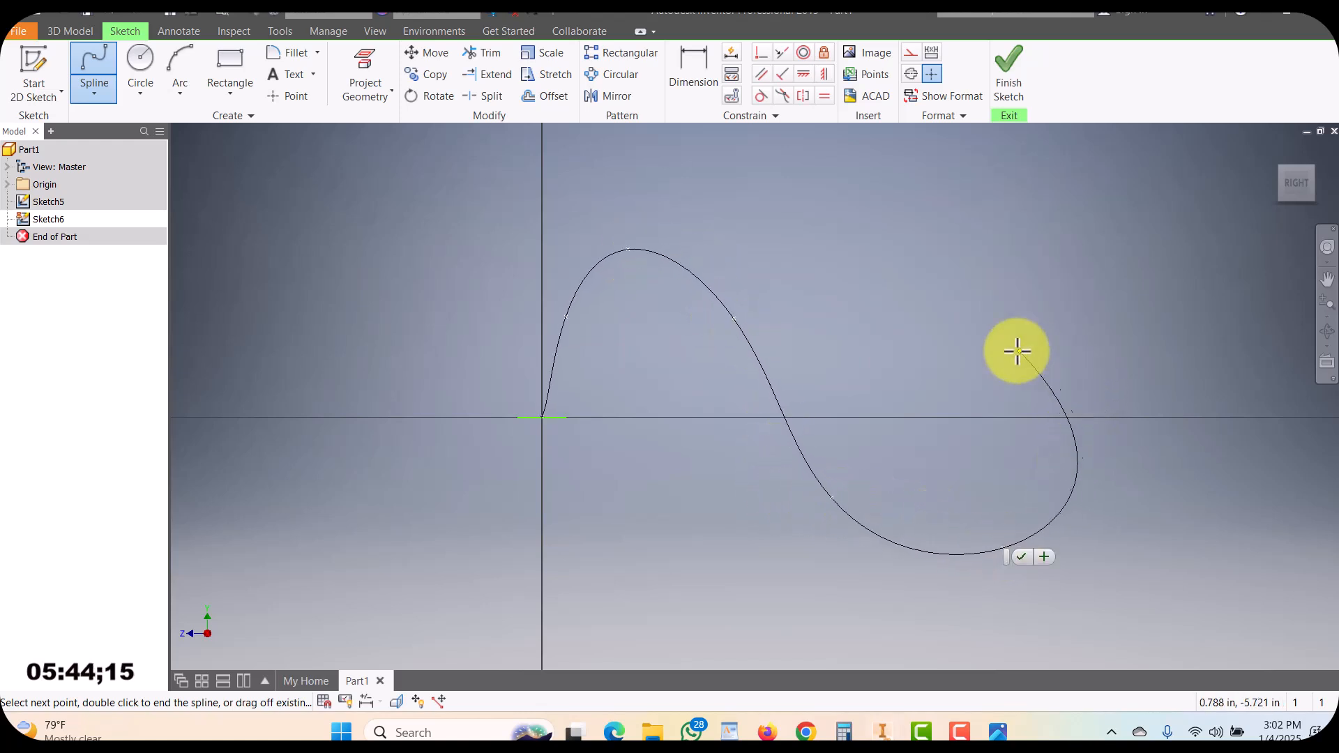
pyautogui.click(1082, 345)
pyautogui.click(1113, 184)
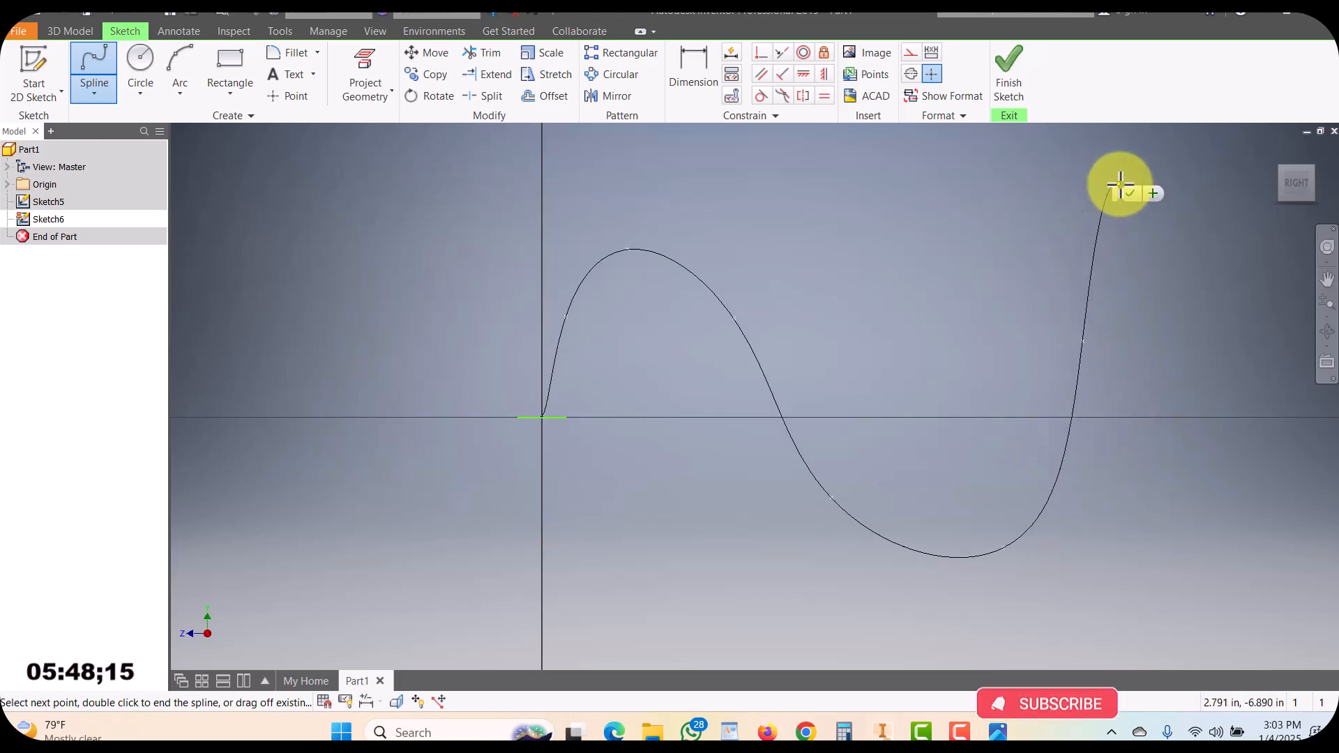
pyautogui.click(1228, 237)
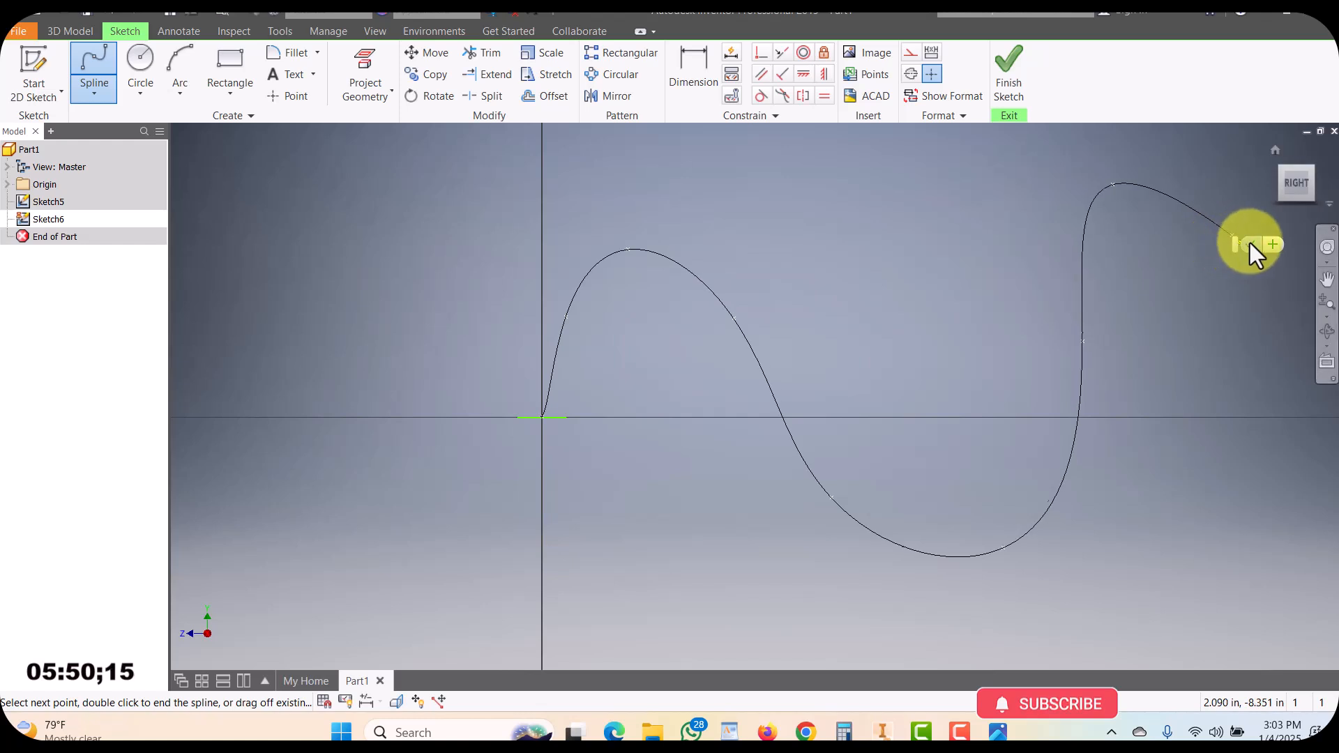
pyautogui.click(1249, 243)
pyautogui.moveTo(855, 287); pyautogui.dragTo(776, 318, button='middle')
pyautogui.click(1026, 73)
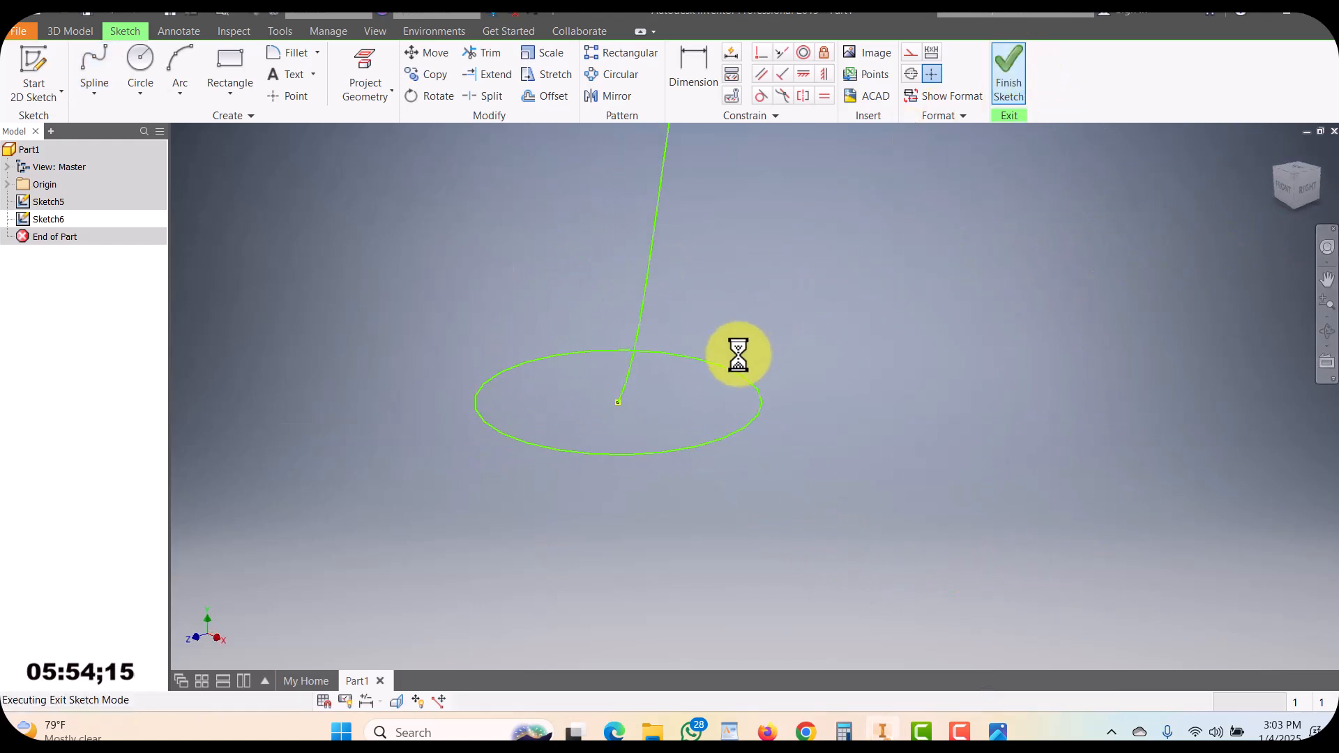
# Sweep the circle profile along the spline path into a solid
pyautogui.moveTo(620, 403); pyautogui.dragTo(562, 516, button='middle')
pyautogui.scroll(3, 610, 456)
pyautogui.scroll(-4, 609, 455)
pyautogui.scroll(2, 562, 517)
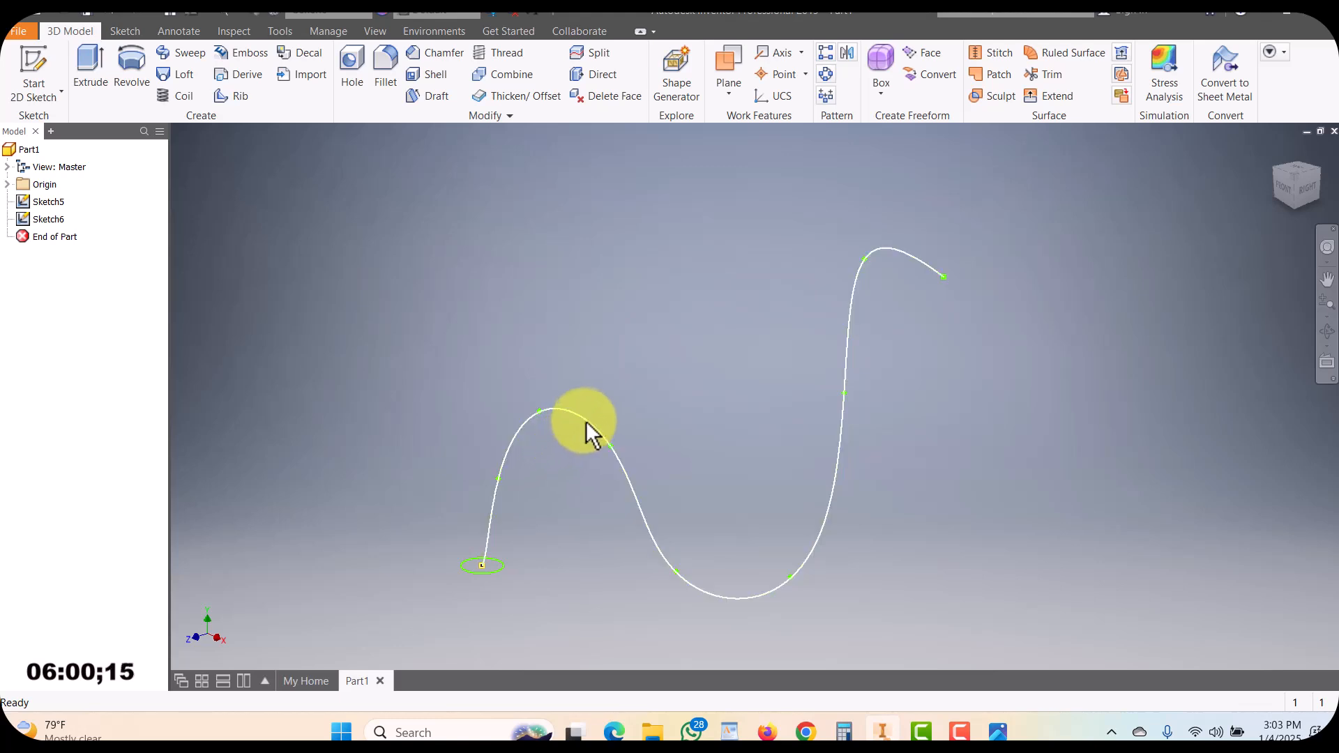
pyautogui.scroll(-3, 467, 578)
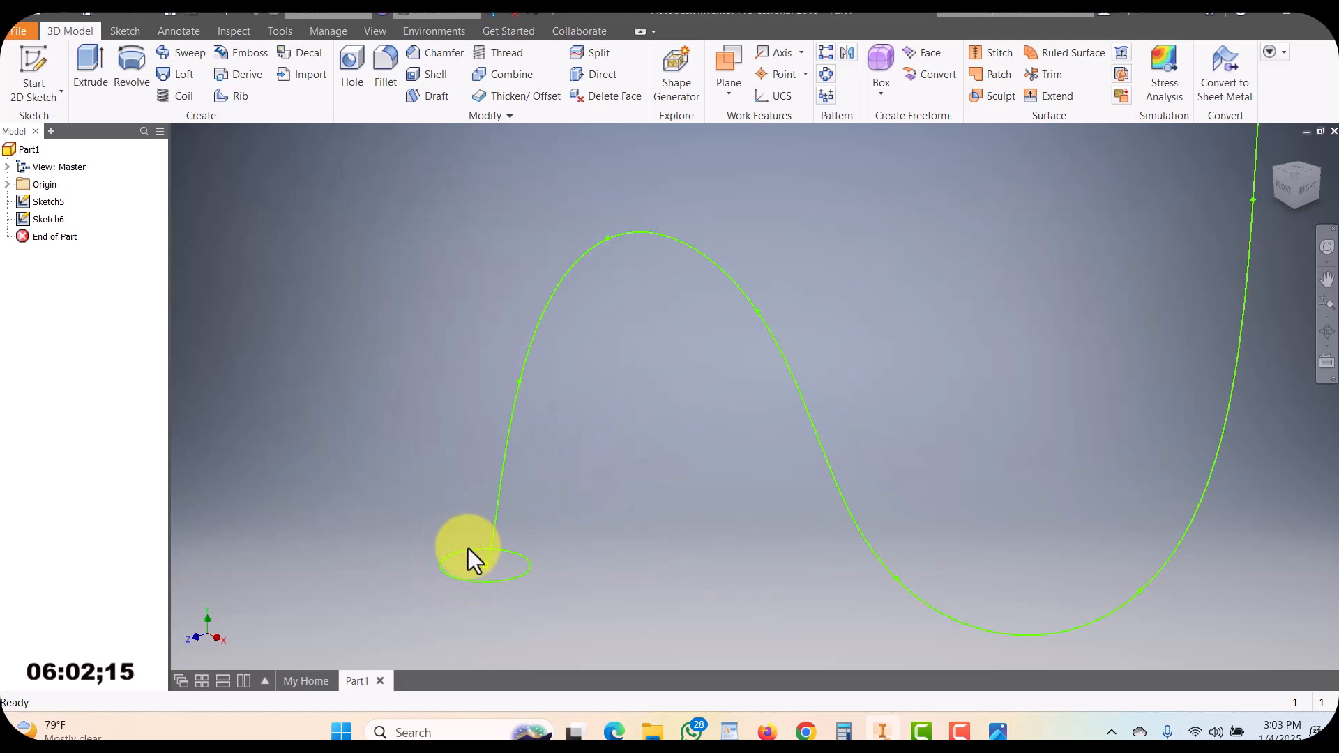
pyautogui.scroll(4, 514, 412)
pyautogui.scroll(-4, 591, 395)
pyautogui.scroll(5, 586, 488)
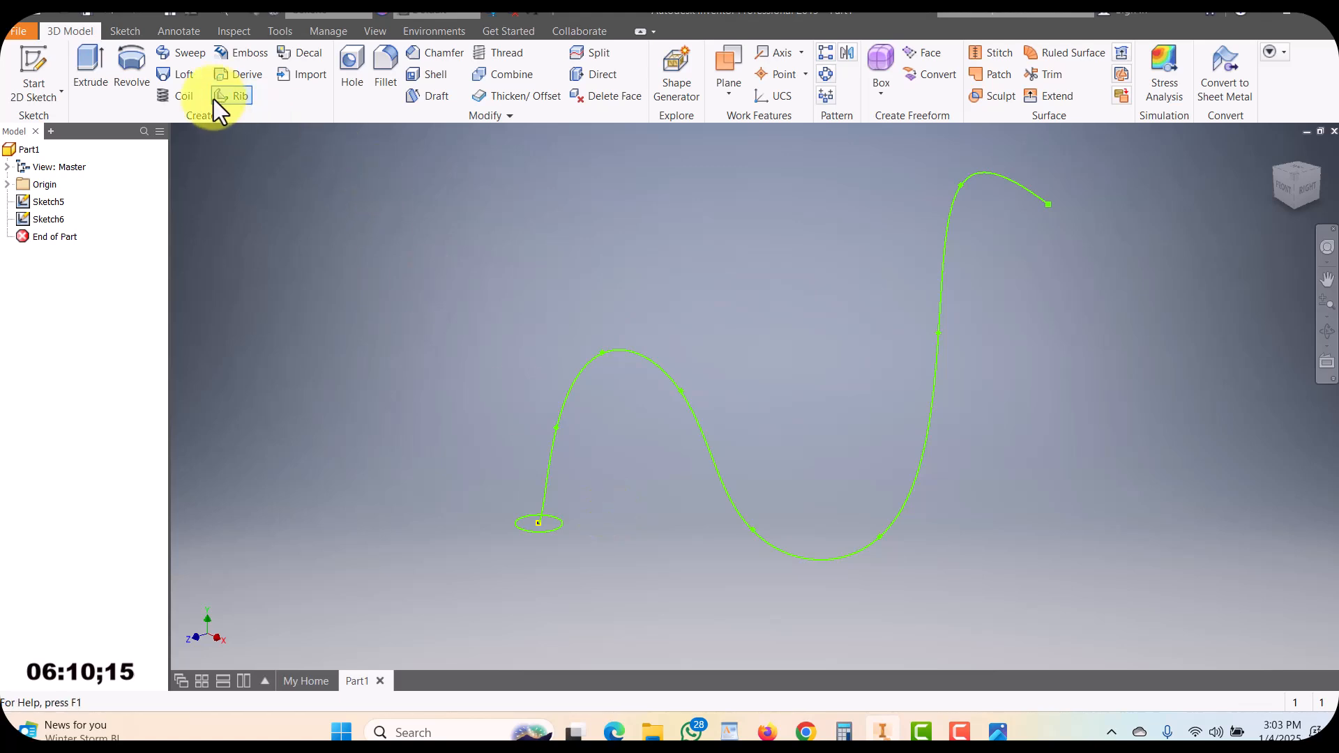
pyautogui.click(189, 50)
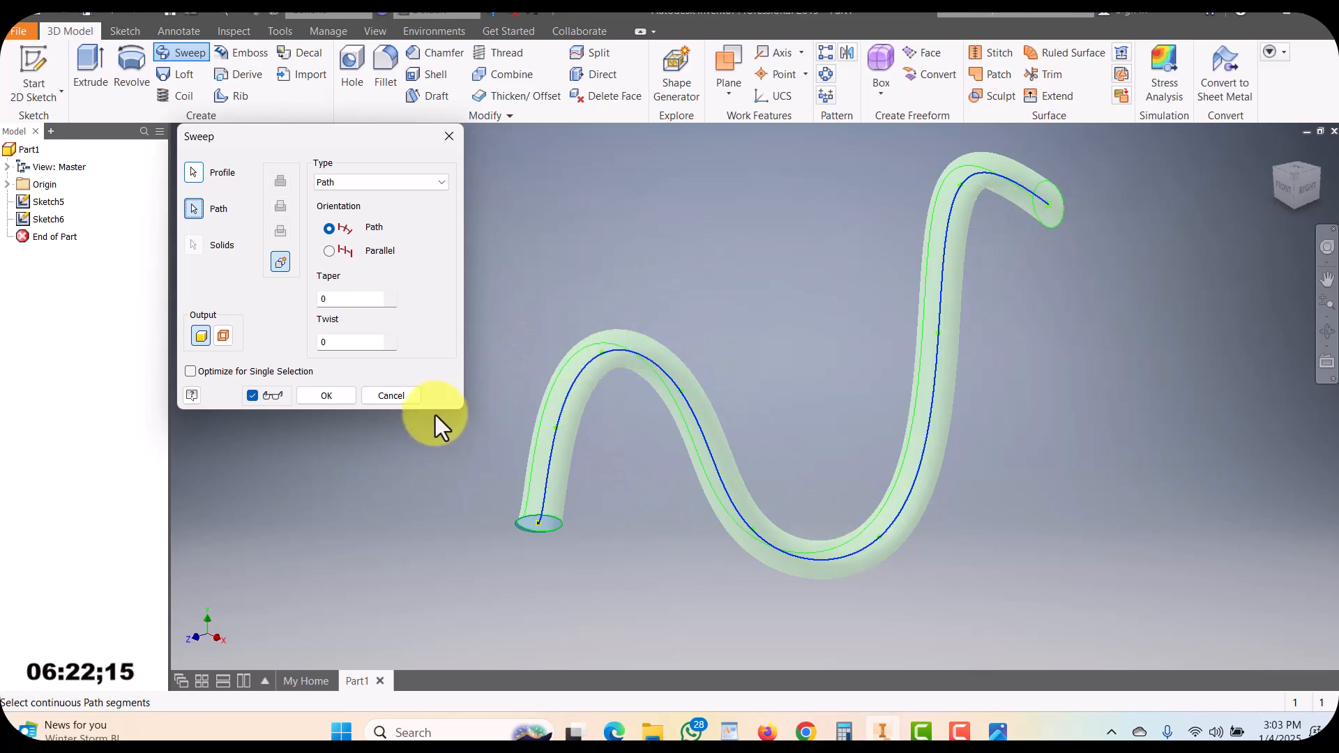
pyautogui.click(326, 395)
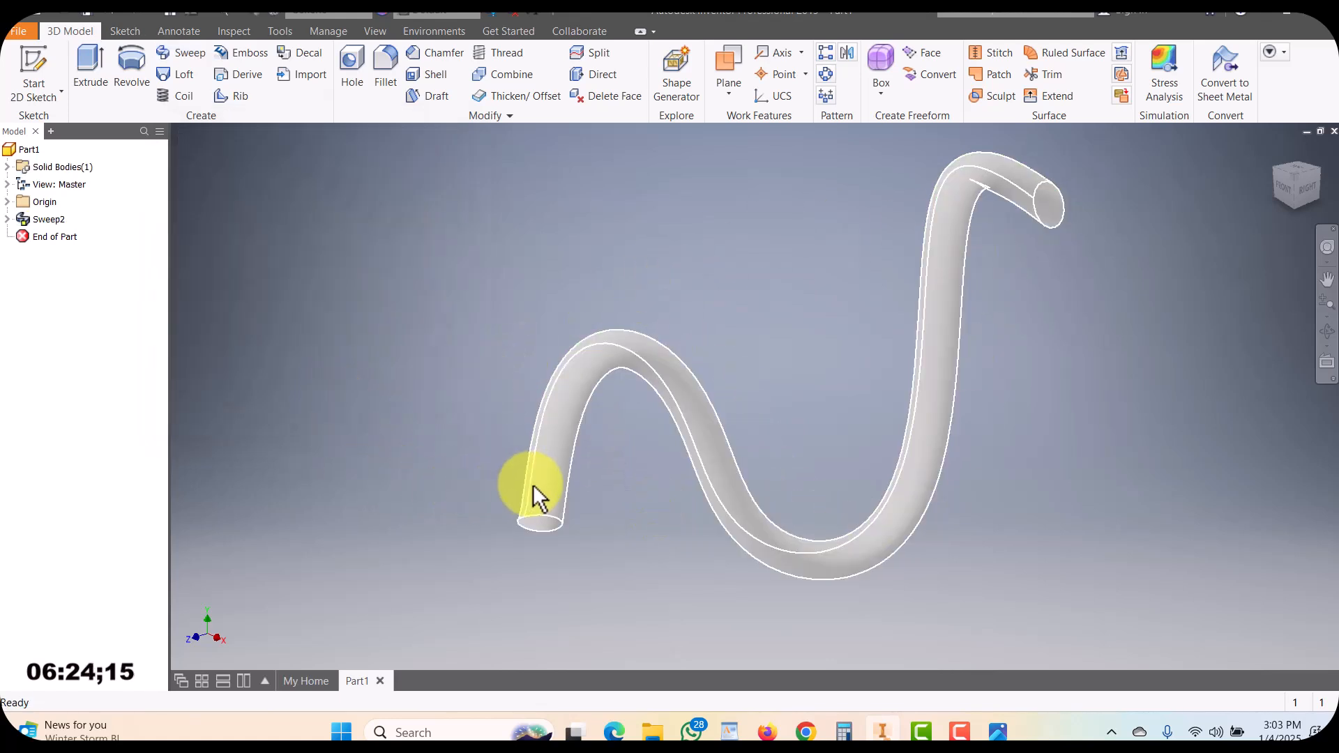
pyautogui.keyDown('shift'); pyautogui.moveTo(686, 537); pyautogui.dragTo(472, 538, button='middle'); pyautogui.keyUp('shift')
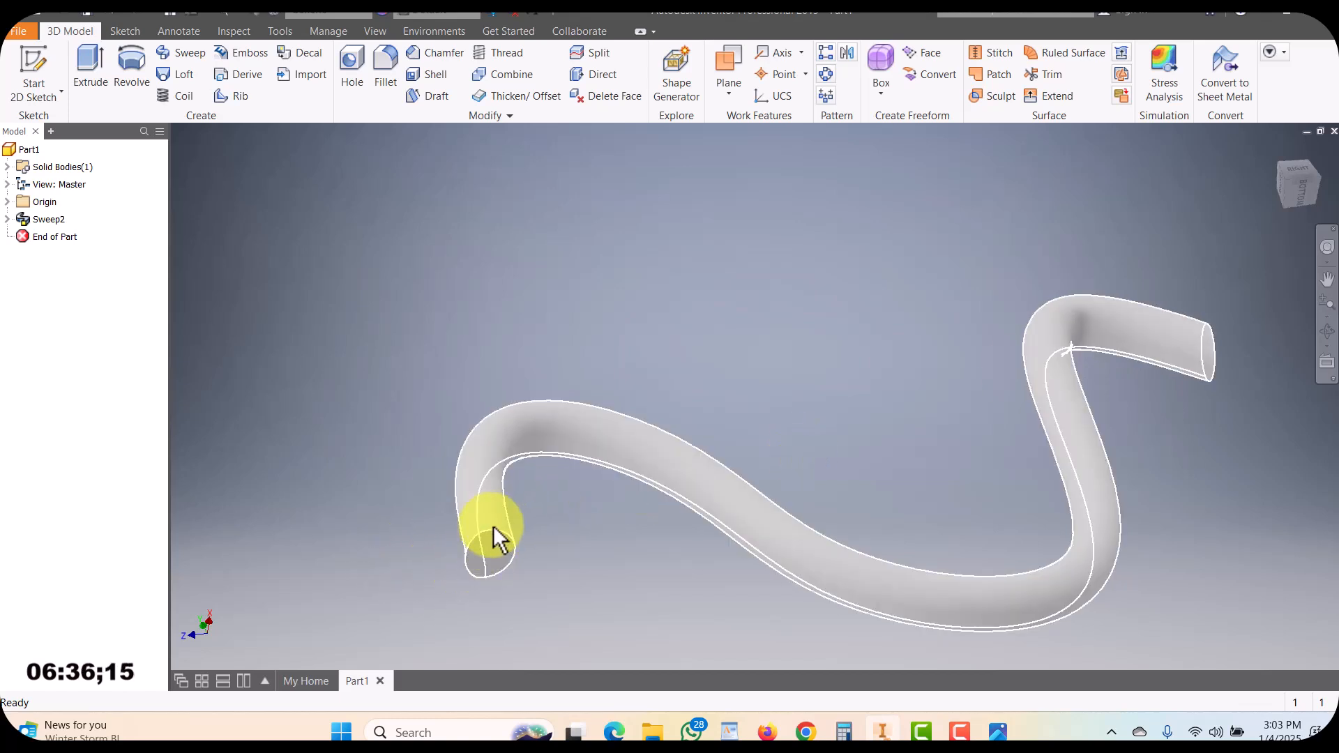
# View the reference picture of revolved objects such as a goblet, a bottle and a cup
pyautogui.moveTo(664, 533)
pyautogui.keyDown('shift'); pyautogui.mouseDown(button='middle')
pyautogui.moveTo(663, 577)
pyautogui.moveTo(658, 558)
pyautogui.moveTo(727, 519)
pyautogui.moveTo(678, 547)
pyautogui.mouseUp(button='middle'); pyautogui.keyUp('shift')
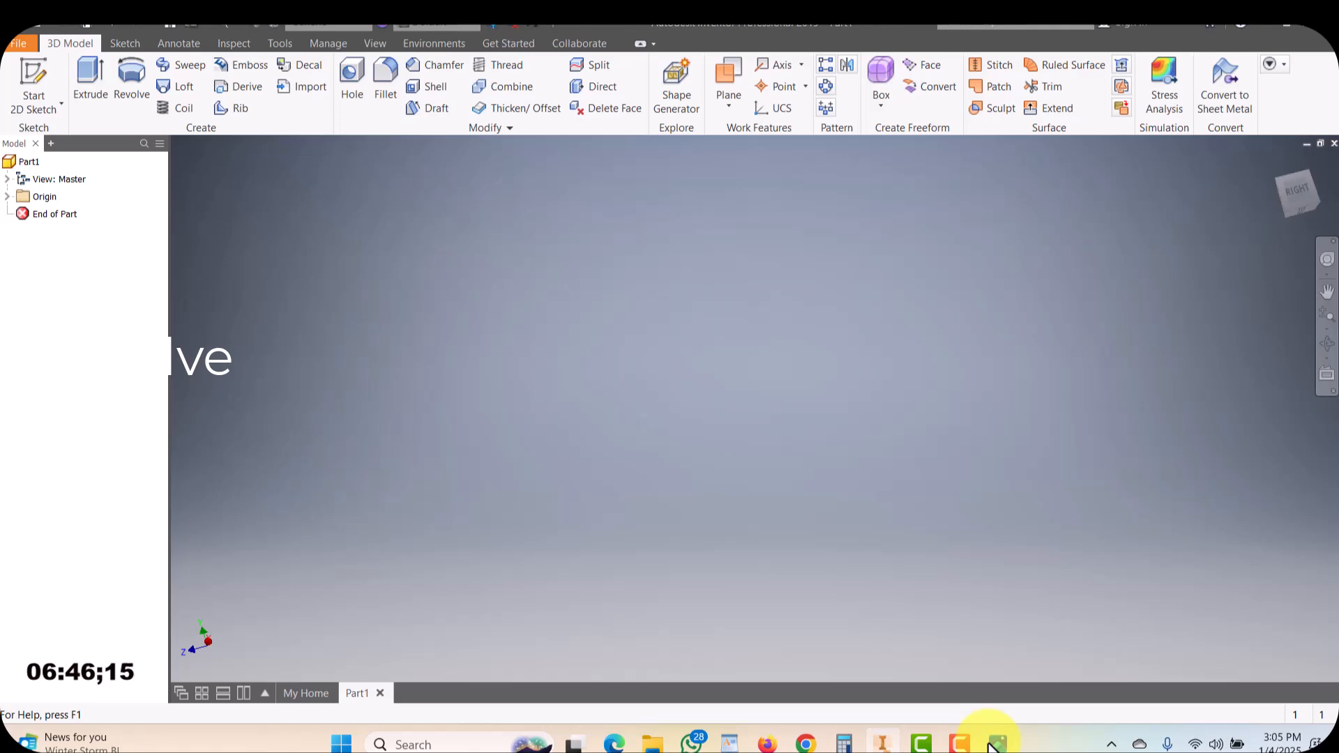
pyautogui.click(996, 744)
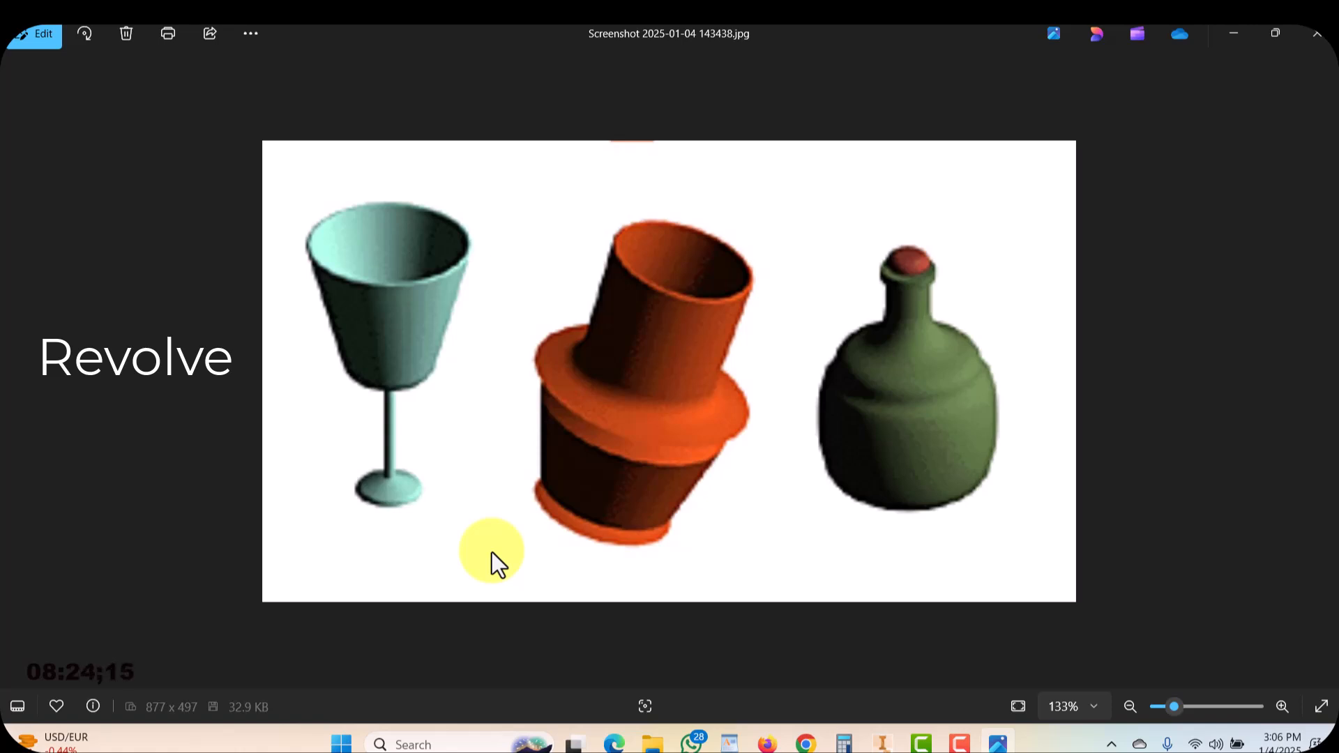
pyautogui.click(998, 744)
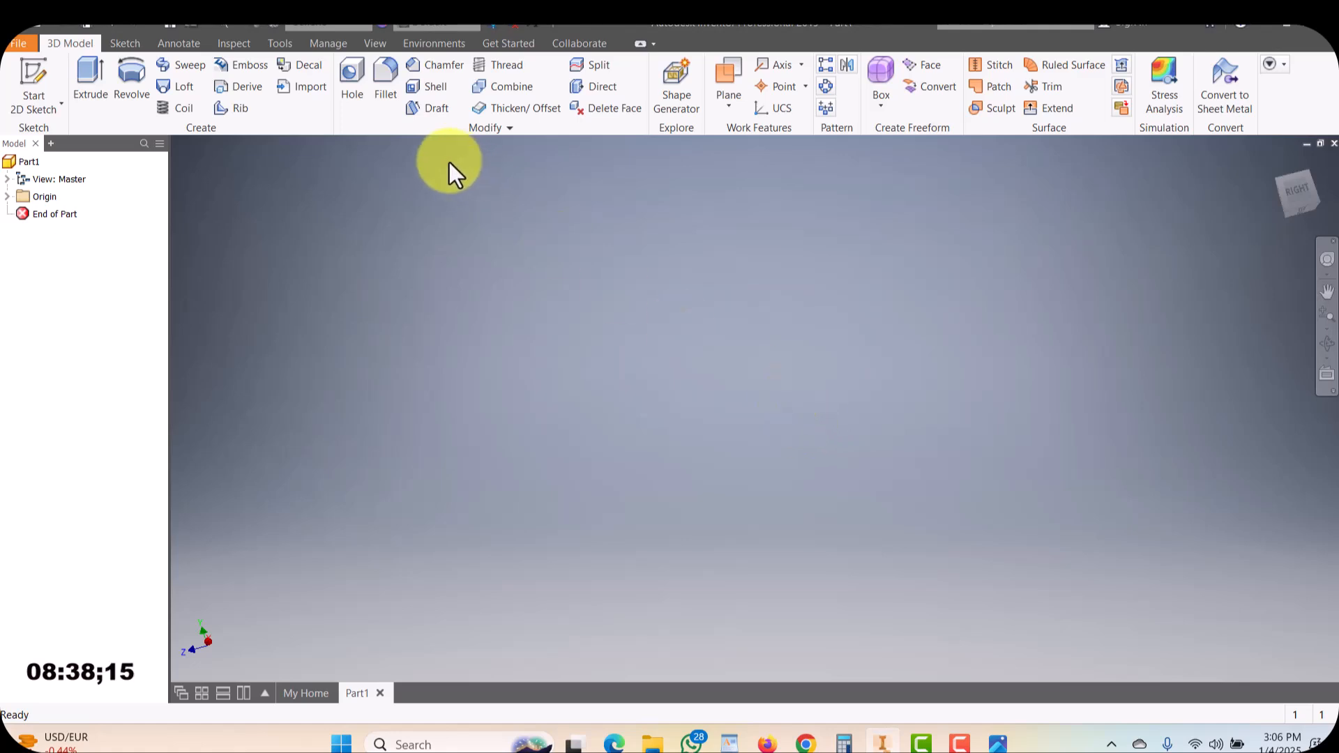
pyautogui.click(997, 743)
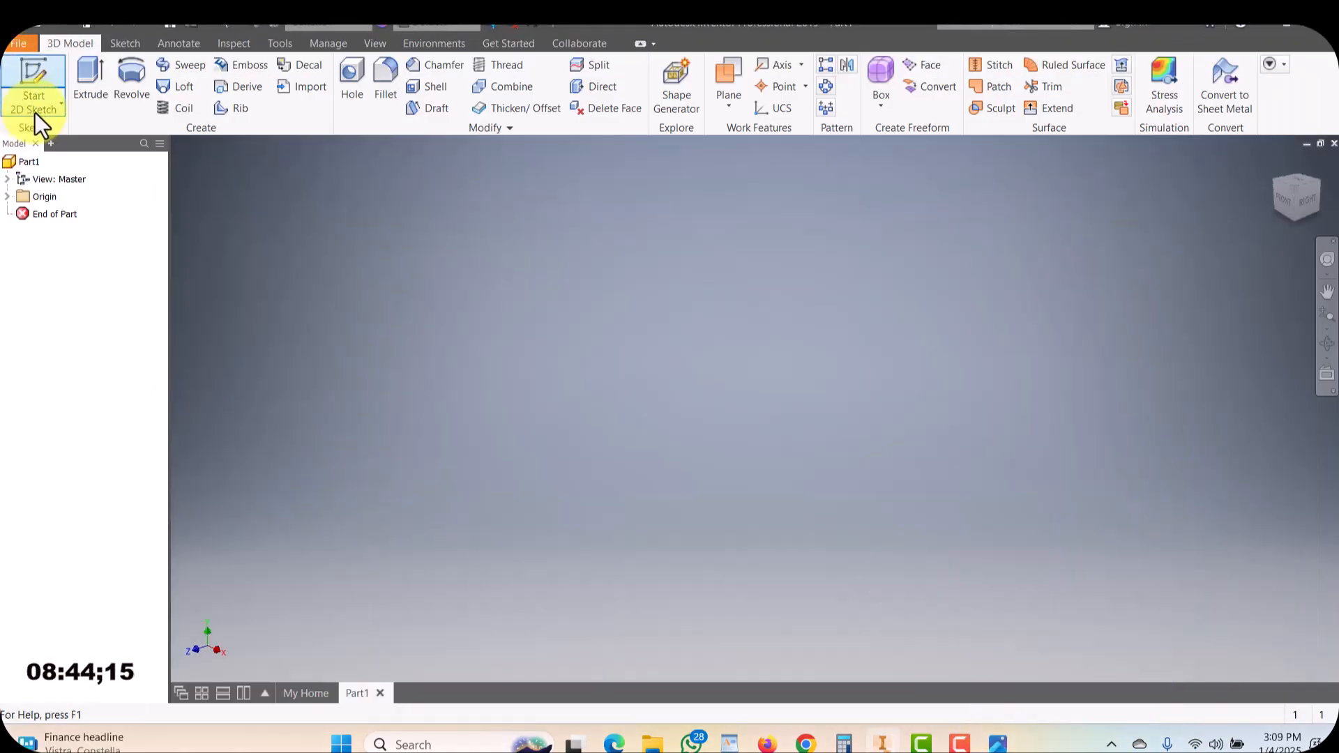
# Start a new 2D sketch on the YZ plane
pyautogui.click(31, 73)
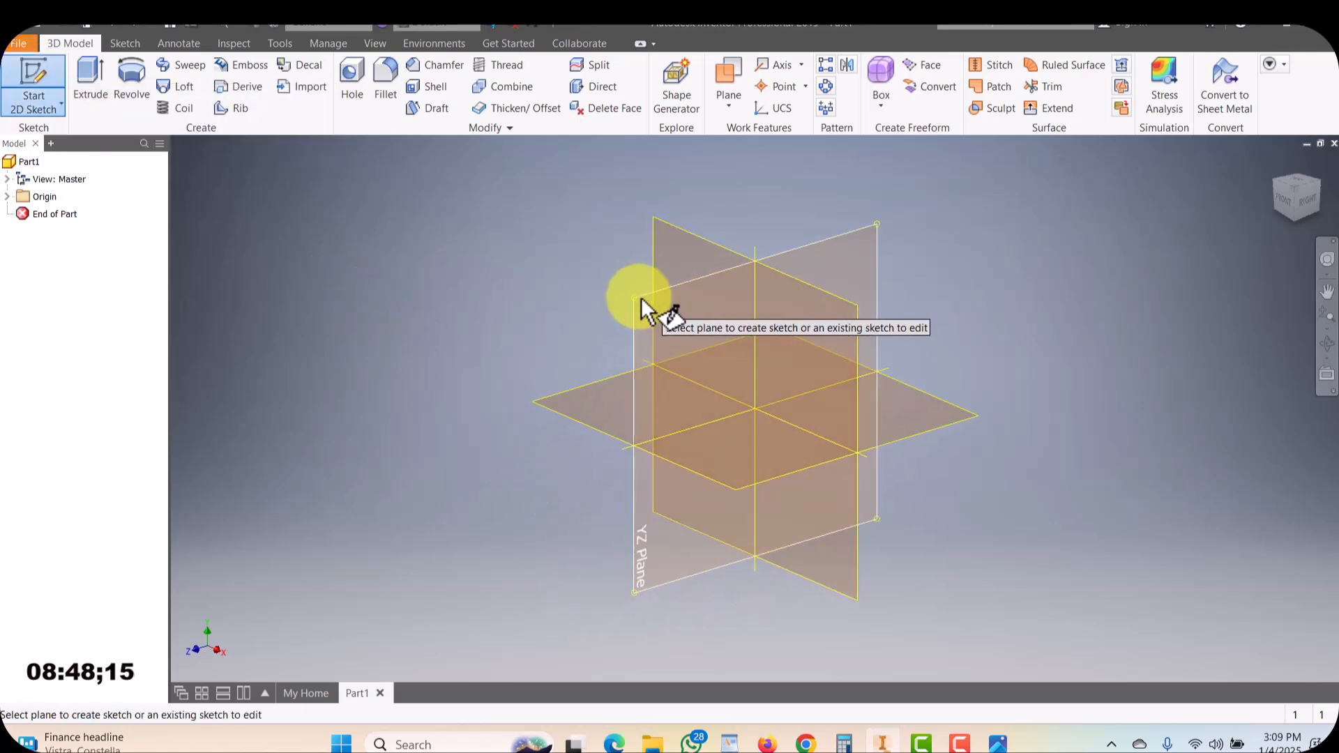
pyautogui.click(641, 299)
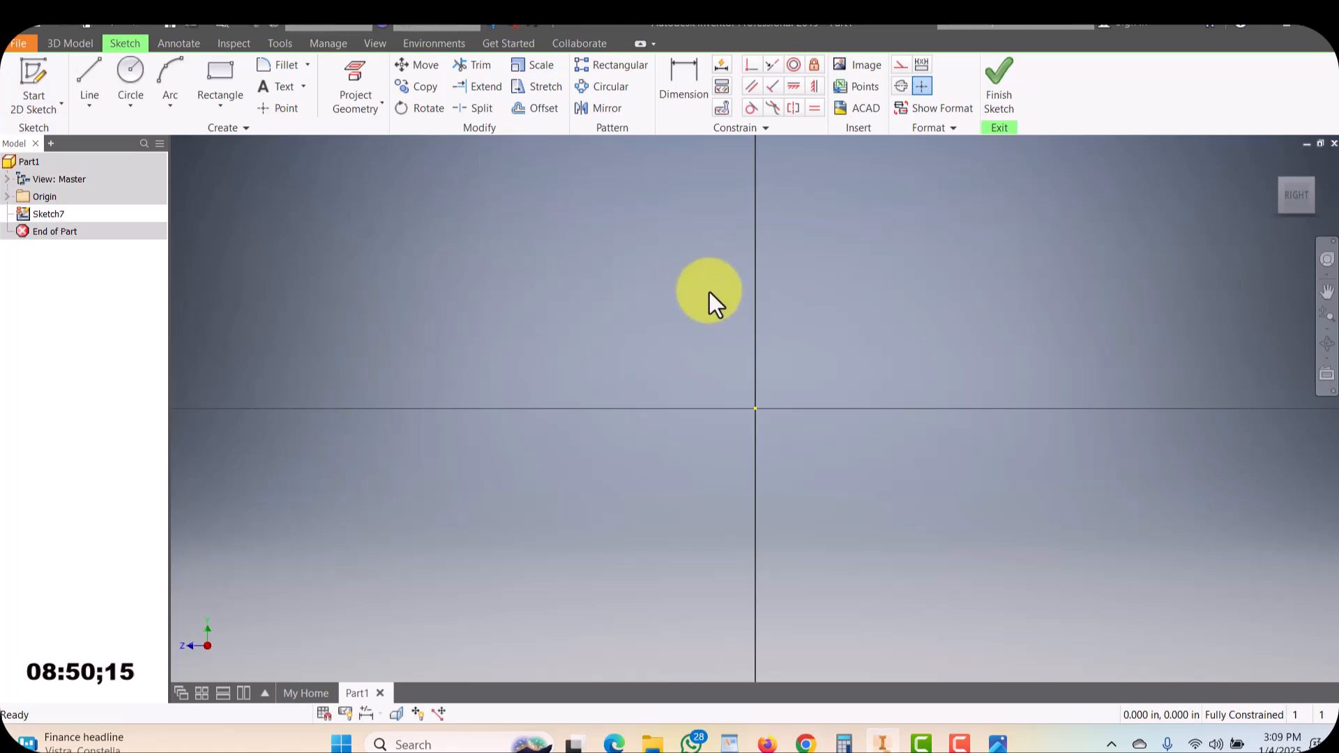
pyautogui.moveTo(729, 287); pyautogui.dragTo(669, 392, button='middle')
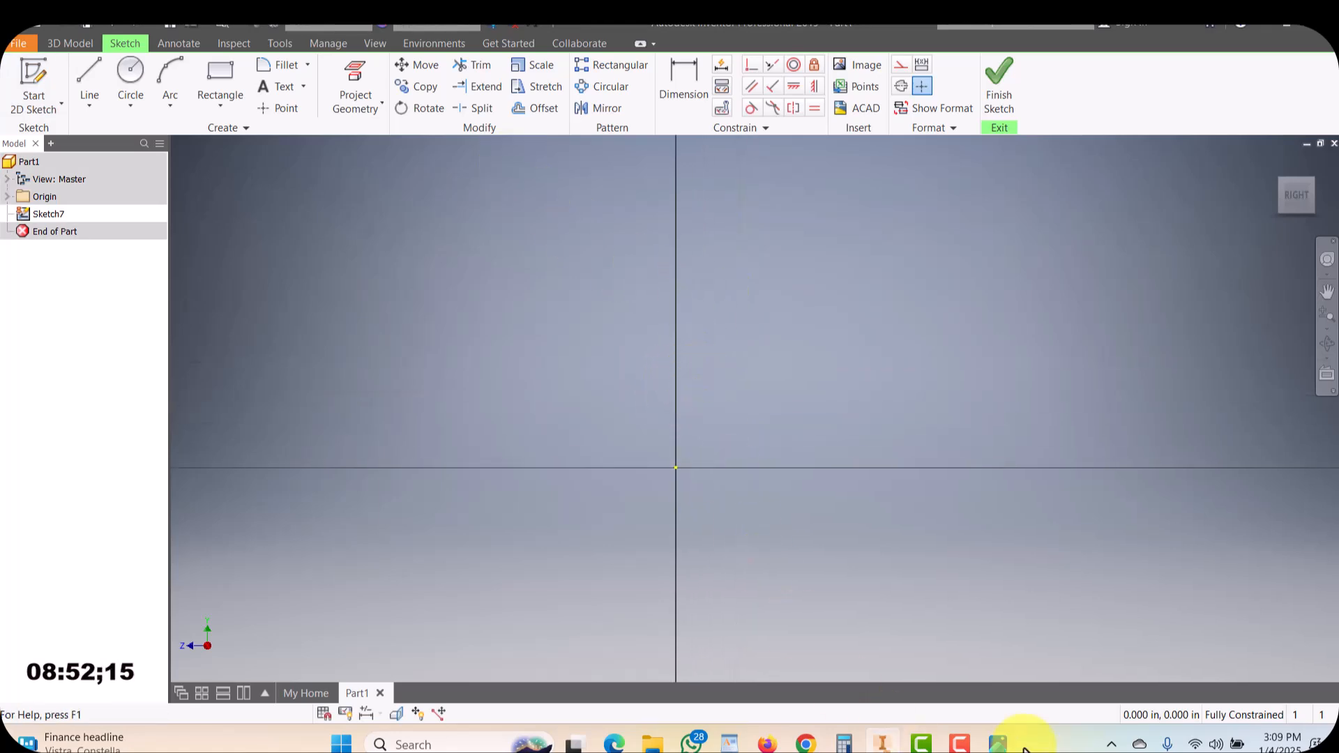
# Check the goblet picture, then draw the profile's slanted bowl side, a short inward segment and a vertical stem line
pyautogui.click(999, 744)
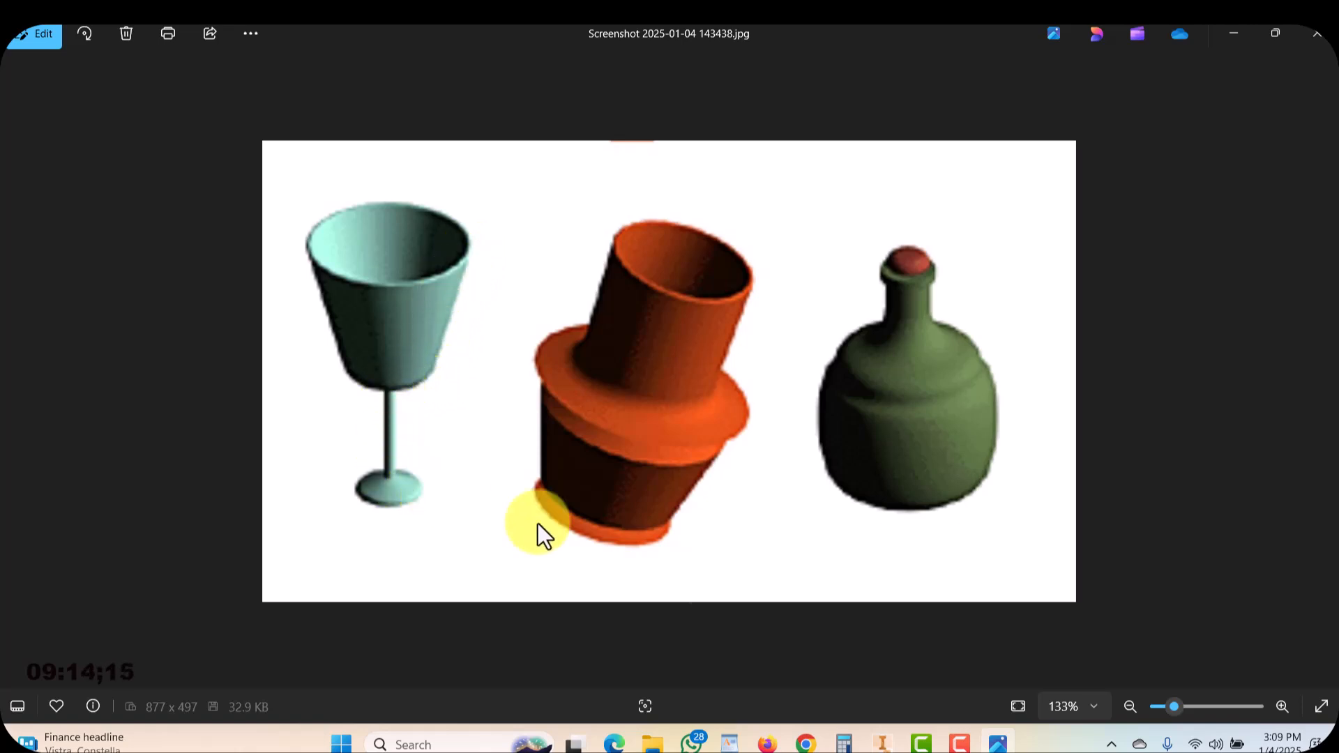
pyautogui.click(998, 742)
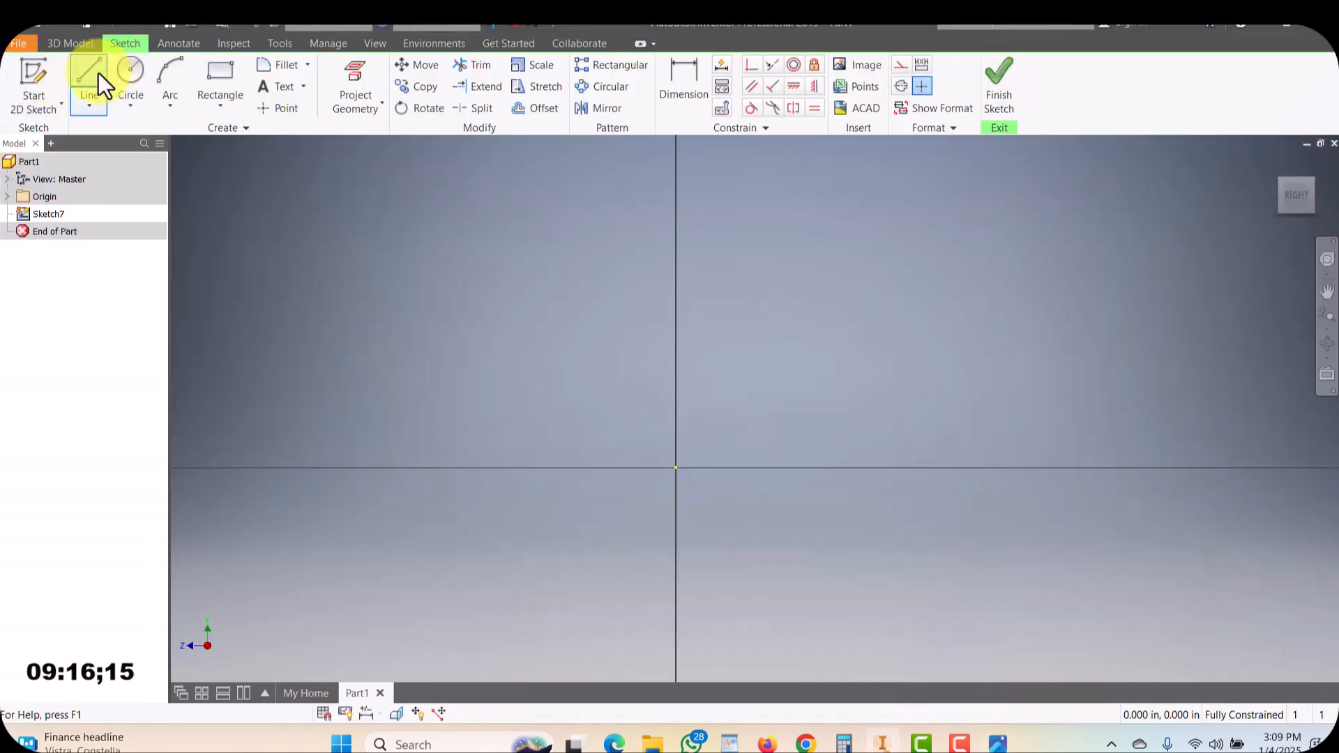
pyautogui.click(102, 76)
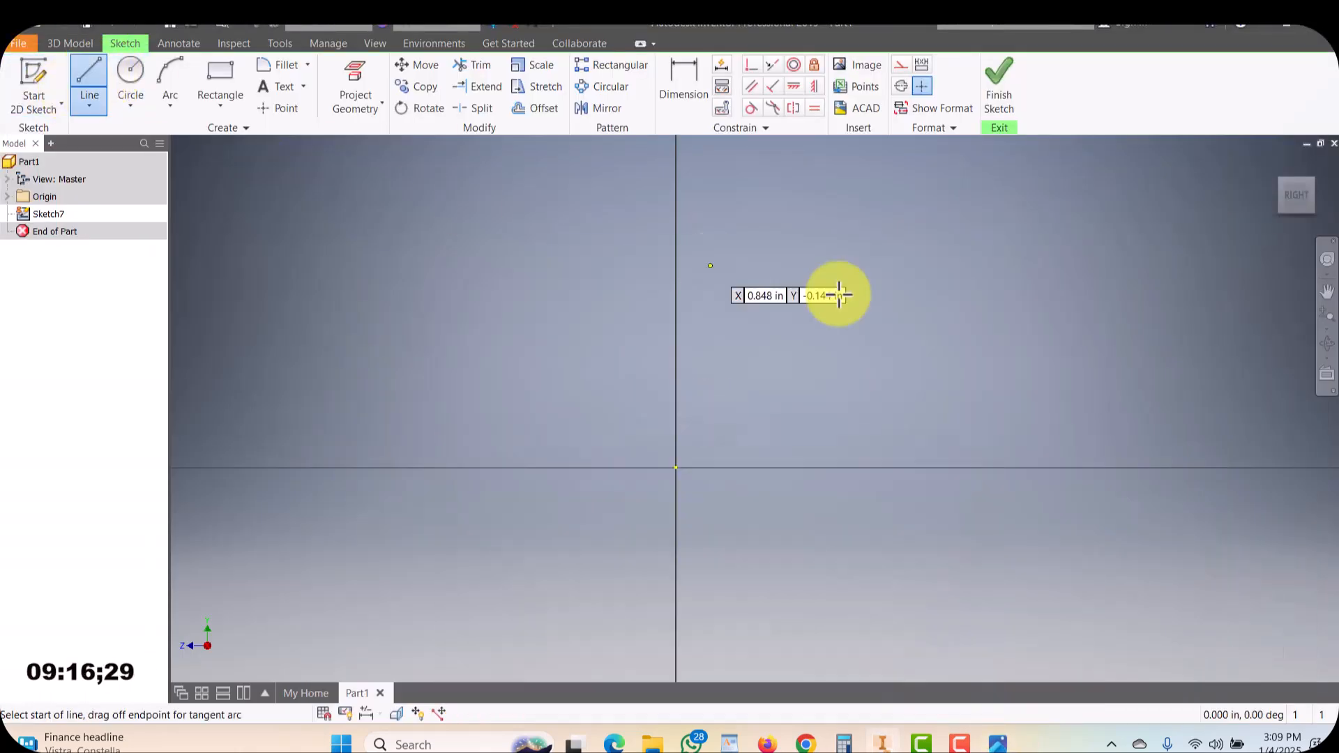
pyautogui.click(786, 207)
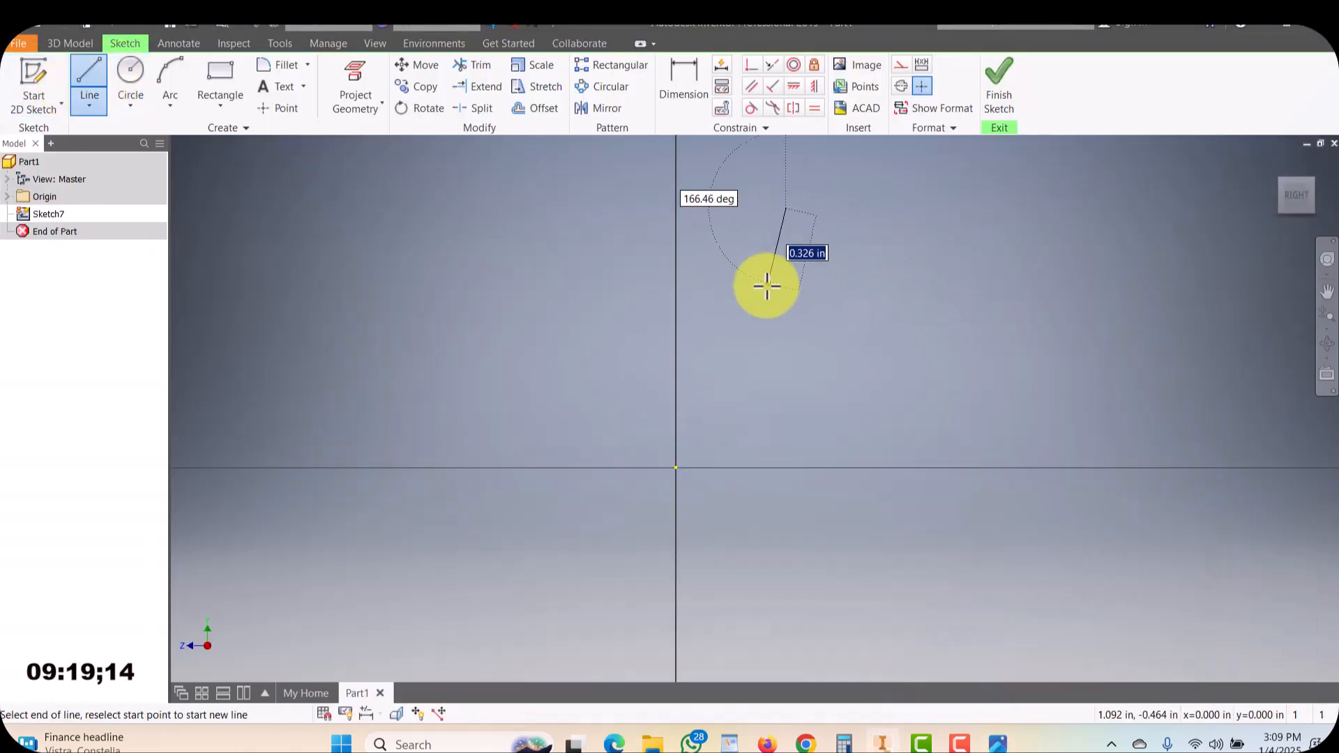
pyautogui.click(737, 331)
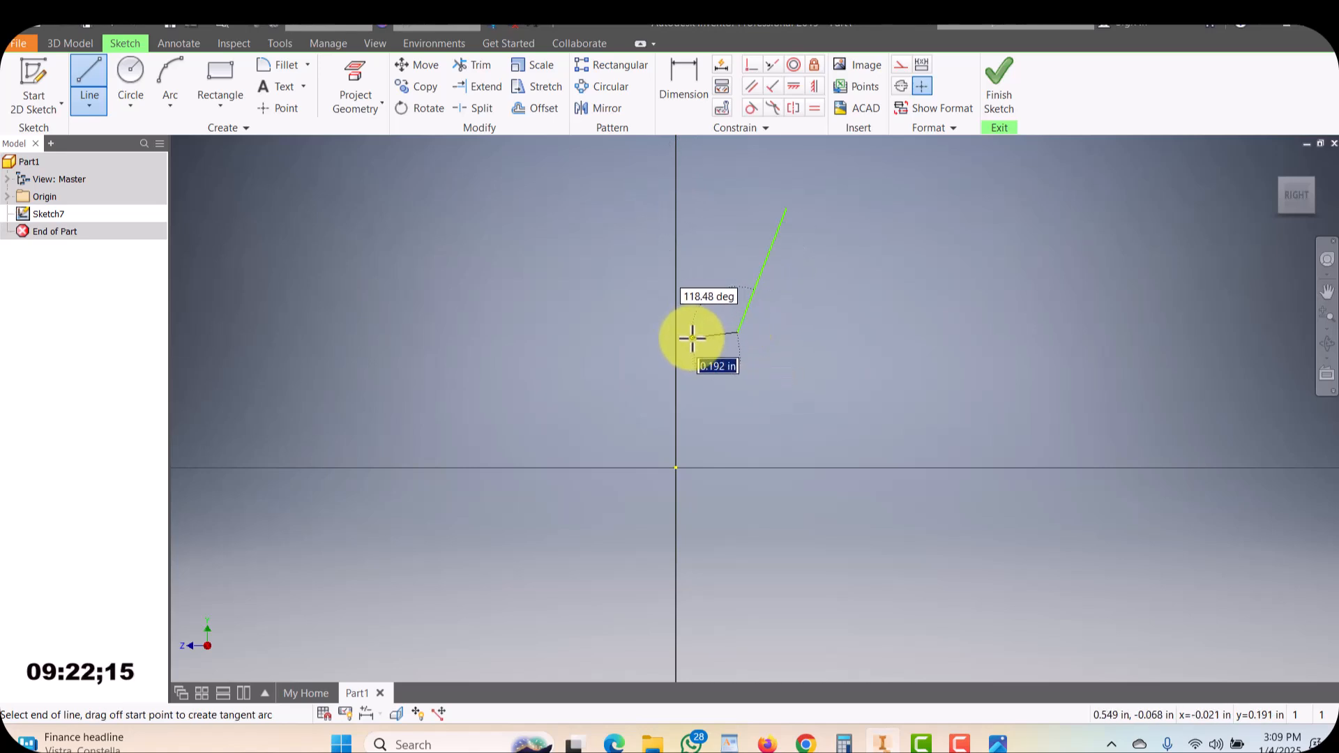
pyautogui.click(688, 342)
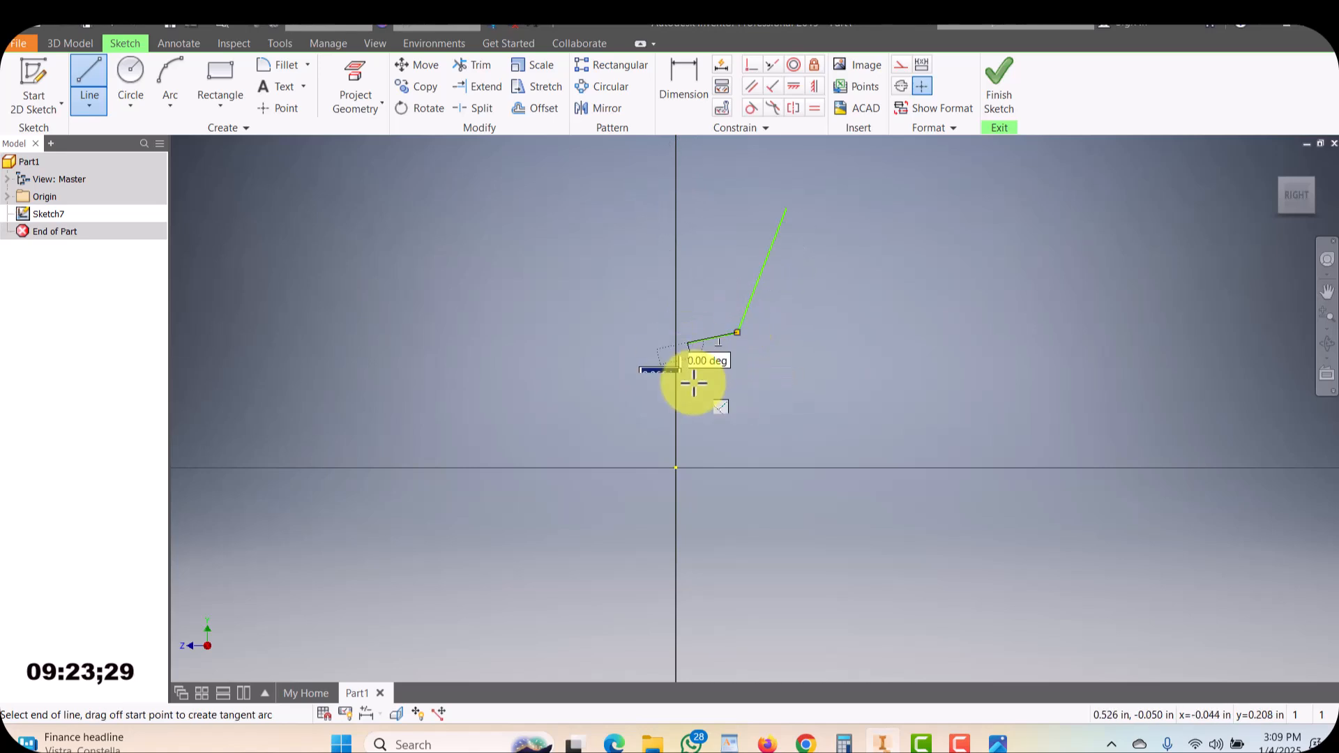
pyautogui.click(687, 438)
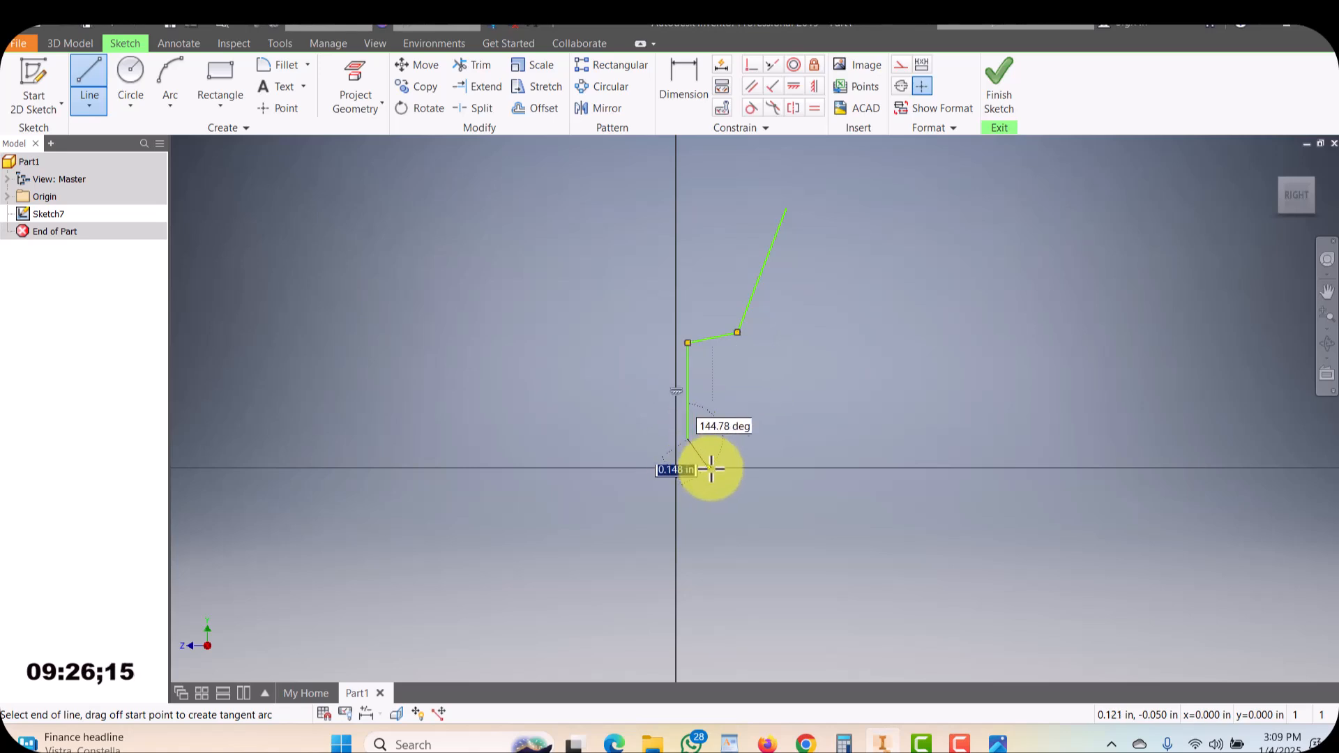
pyautogui.click(722, 468)
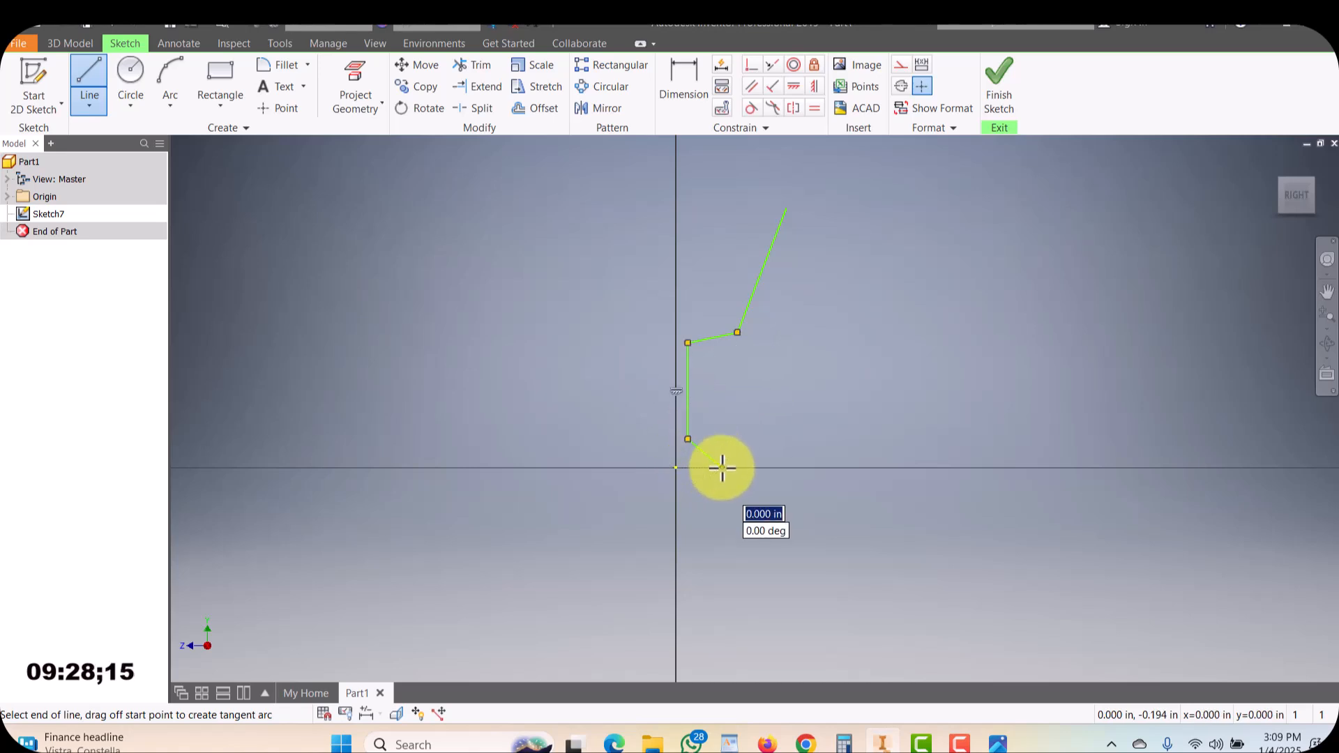
# Draw a diagonal foot line from the bottom of the stem line toward the horizontal axis
pyautogui.scroll(2, 718, 469)
pyautogui.scroll(-5, 732, 465)
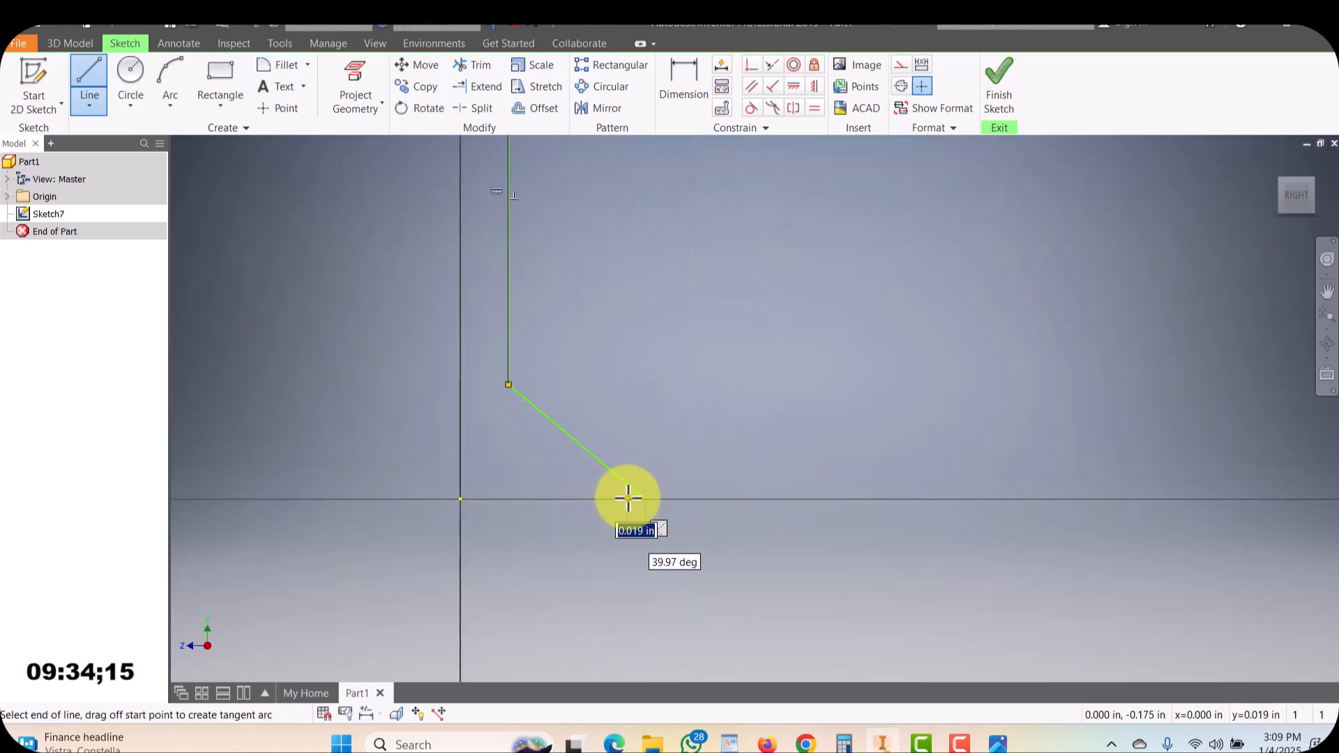
pyautogui.click(645, 500)
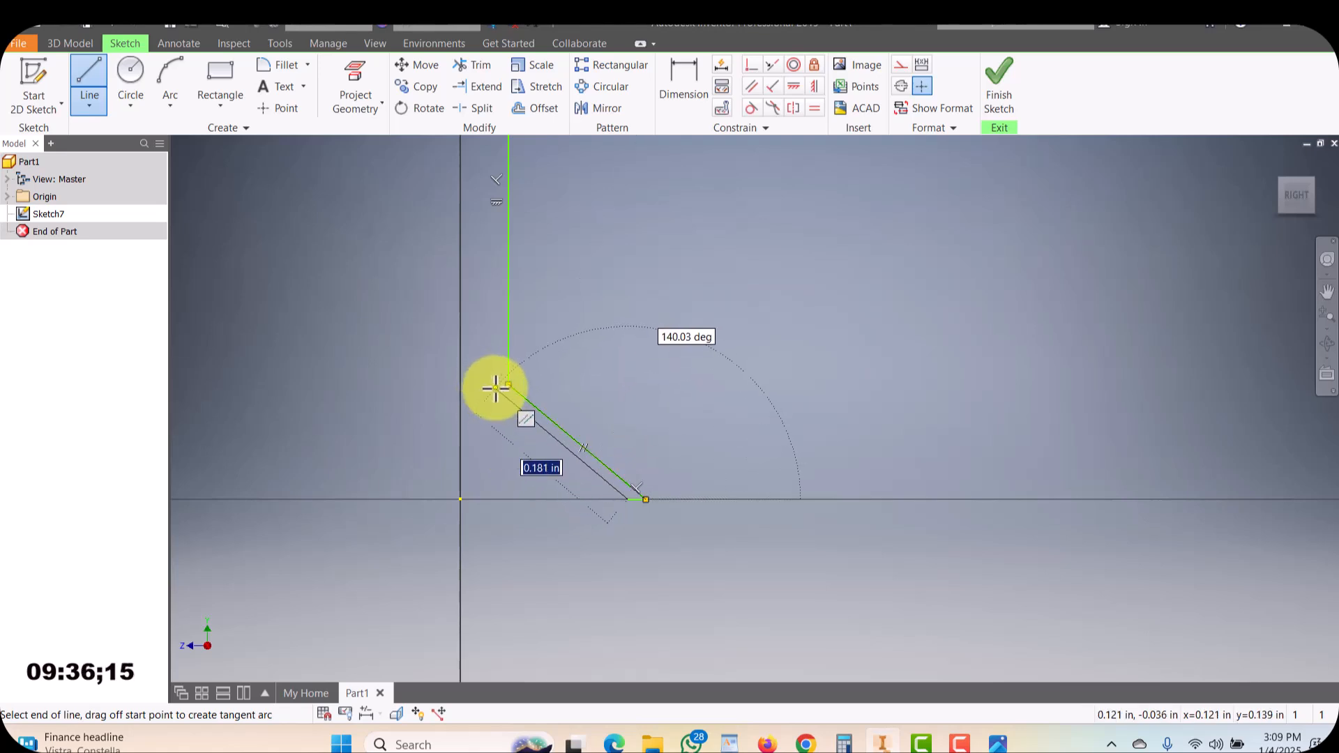
pyautogui.scroll(4, 493, 323)
pyautogui.moveTo(493, 323); pyautogui.dragTo(495, 410, button='middle')
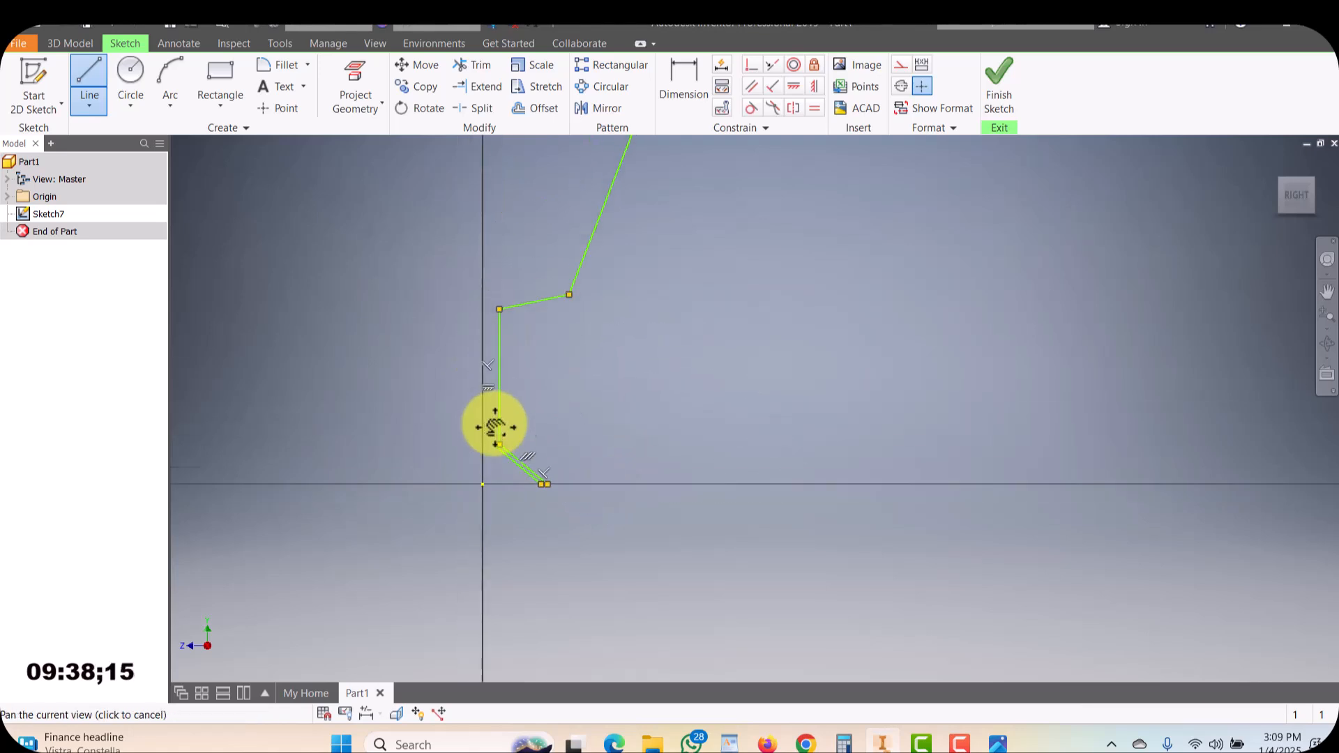
pyautogui.scroll(-4, 488, 302)
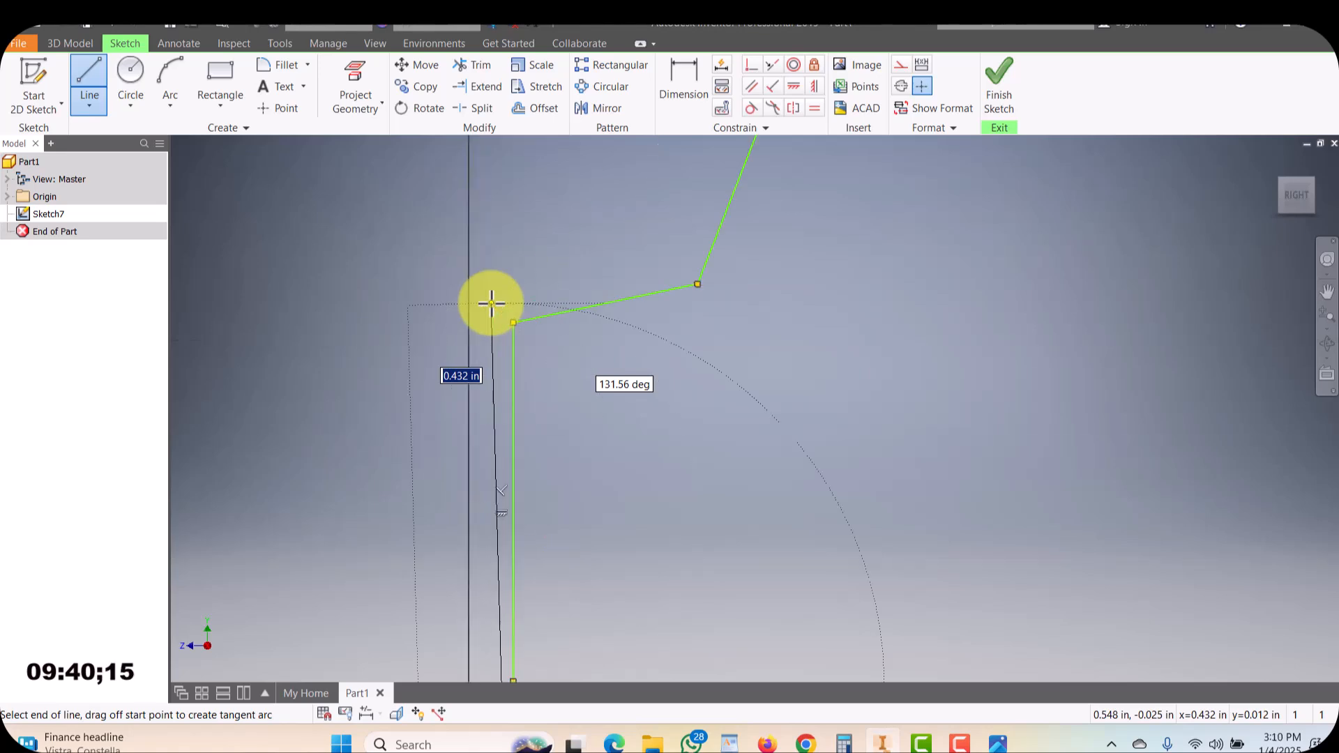
# Draw further line segments along the profile's bowl edge and exit the line tool
pyautogui.click(502, 314)
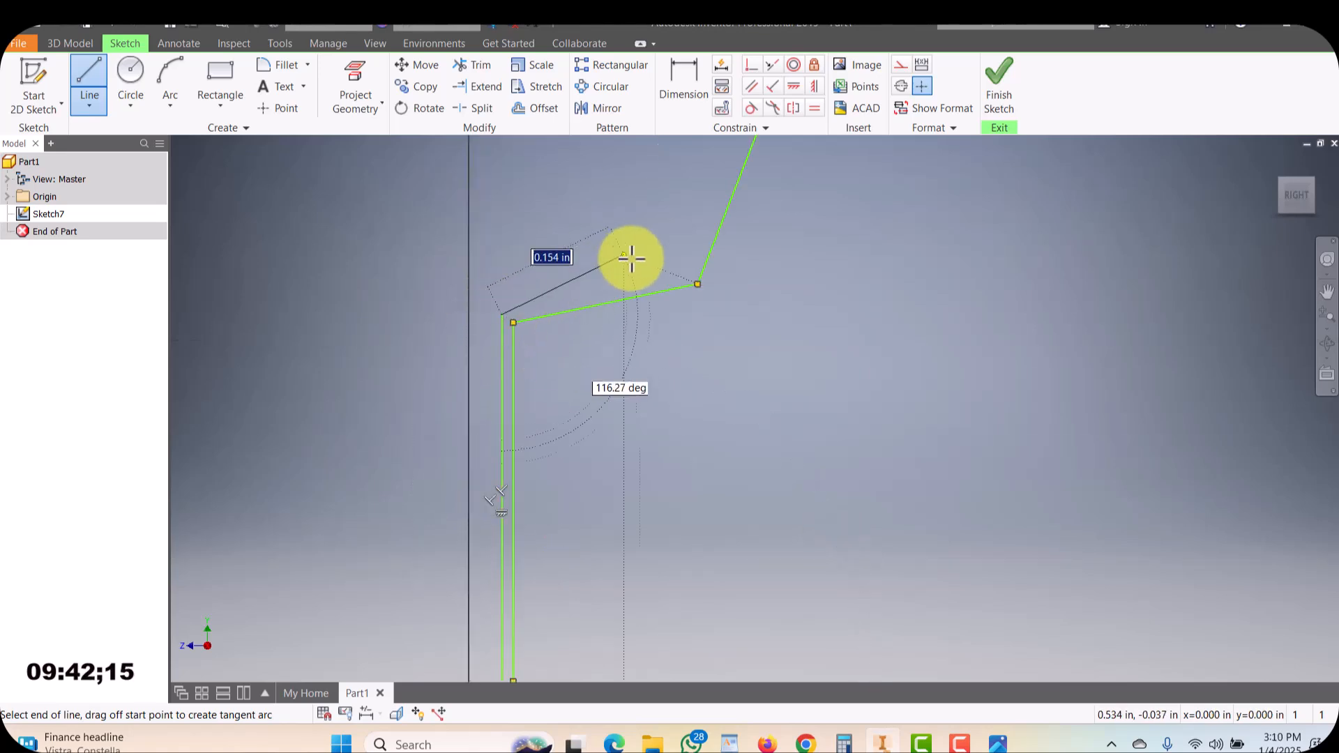
pyautogui.click(691, 272)
pyautogui.scroll(-1, 691, 272)
pyautogui.moveTo(691, 272); pyautogui.dragTo(640, 412, button='middle')
pyautogui.scroll(-2, 730, 144)
pyautogui.moveTo(730, 145); pyautogui.dragTo(747, 281, button='middle')
pyautogui.scroll(11, 748, 279)
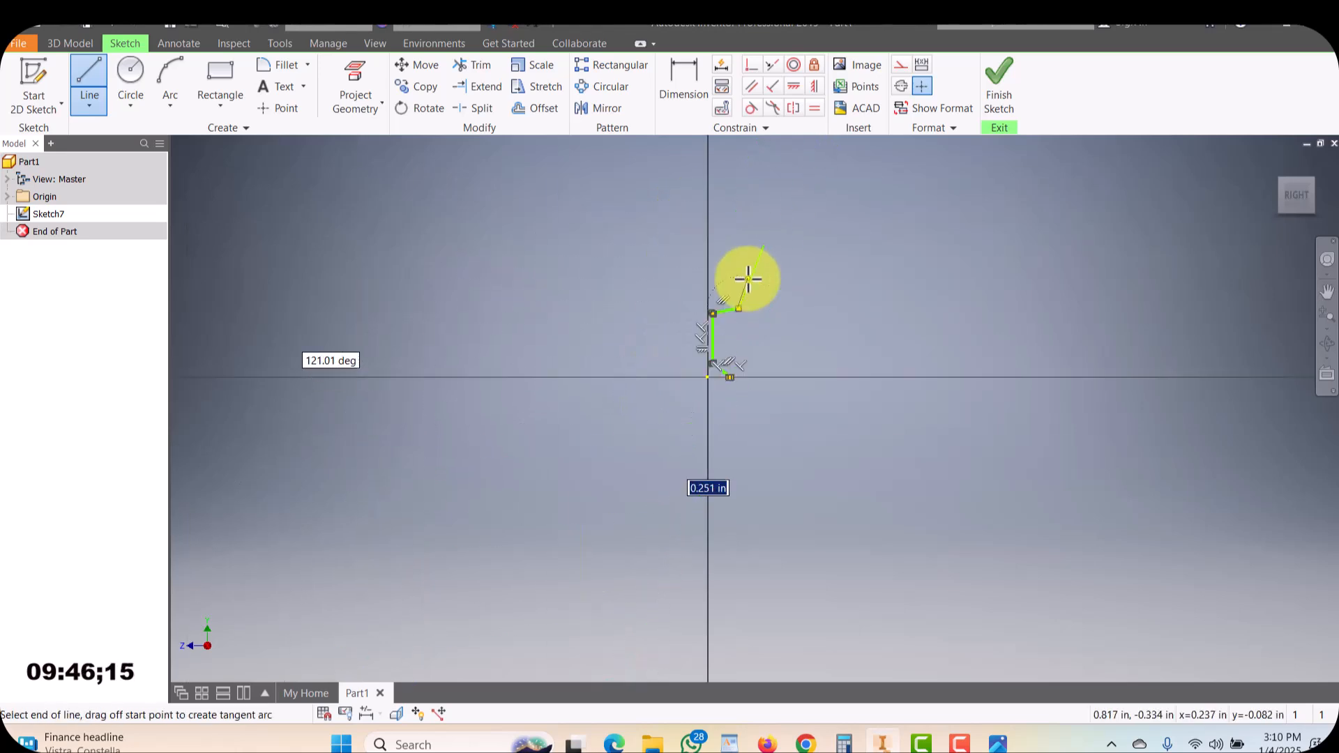
pyautogui.scroll(-6, 747, 279)
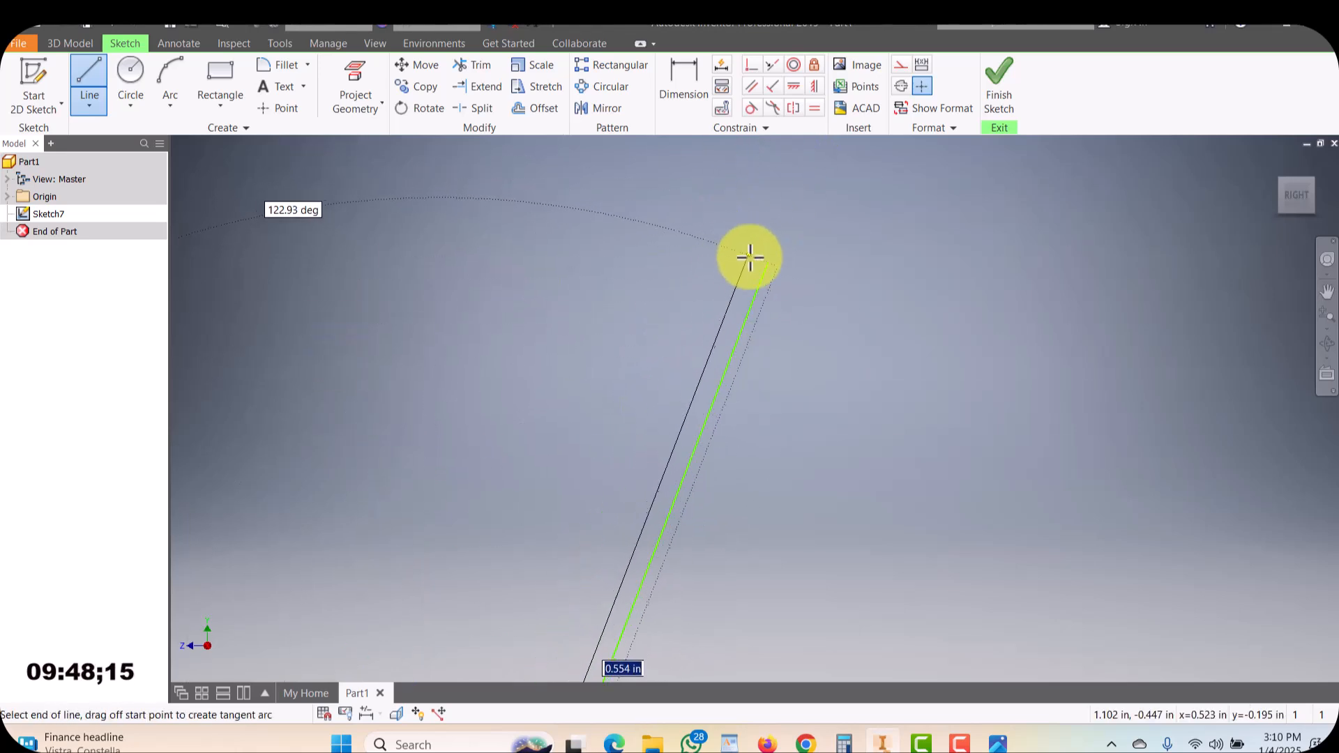
pyautogui.click(757, 261)
pyautogui.scroll(4, 750, 272)
pyautogui.scroll(-2, 759, 290)
pyautogui.press('Escape')
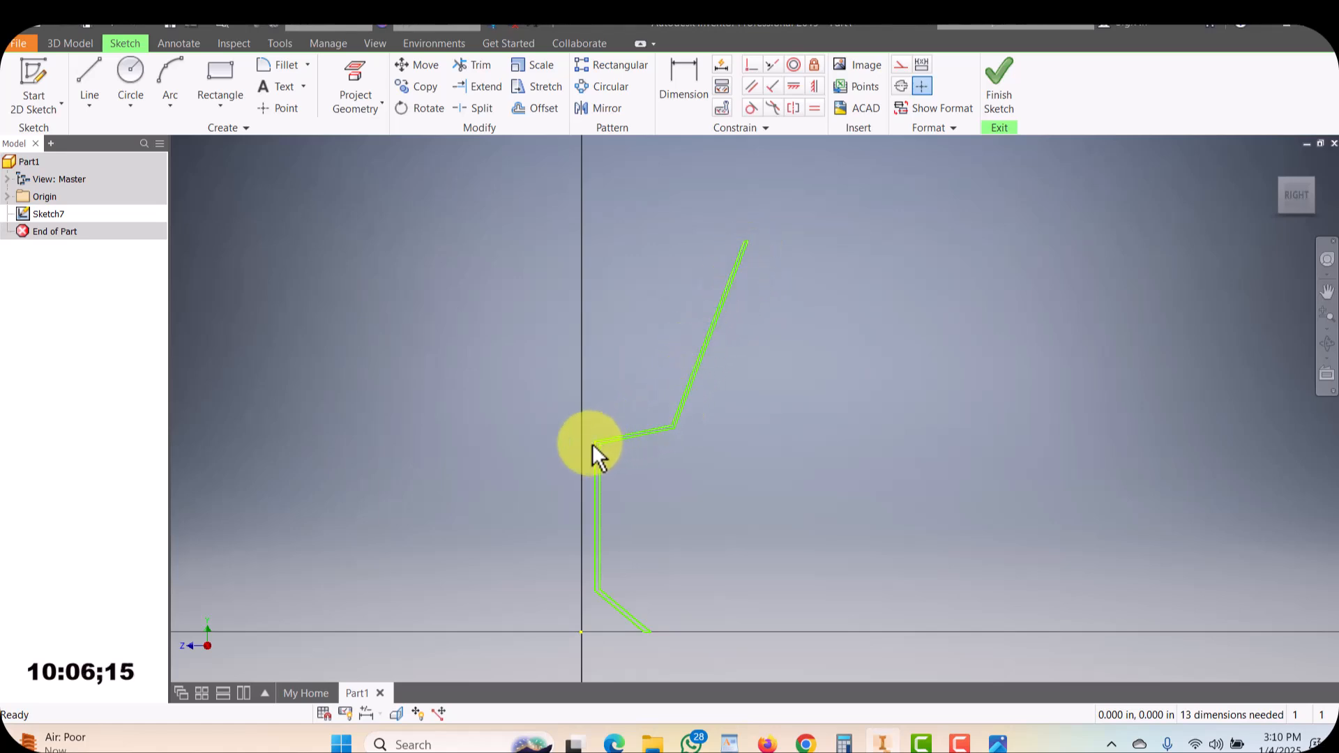
# Draw a vertical line from the origin upward as the revolve axis, and finish the sketch
pyautogui.click(89, 76)
pyautogui.click(582, 632)
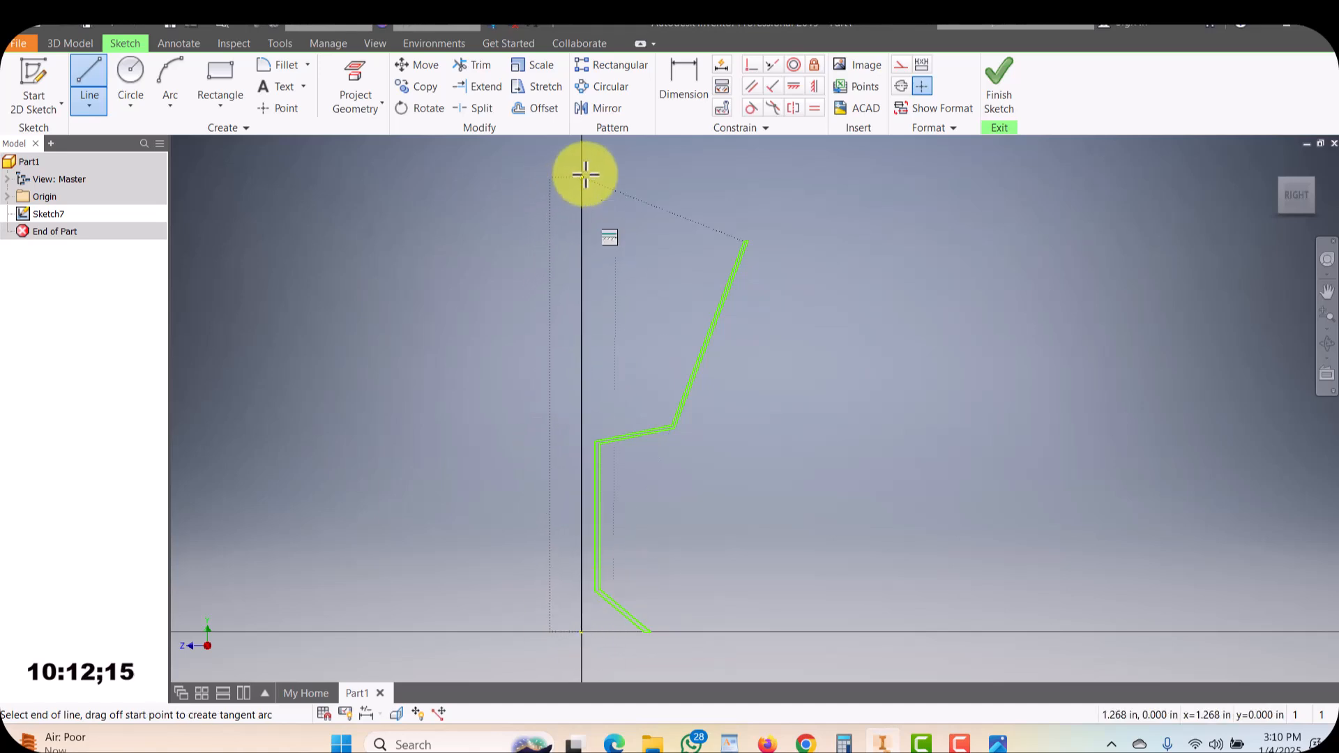
pyautogui.click(584, 150)
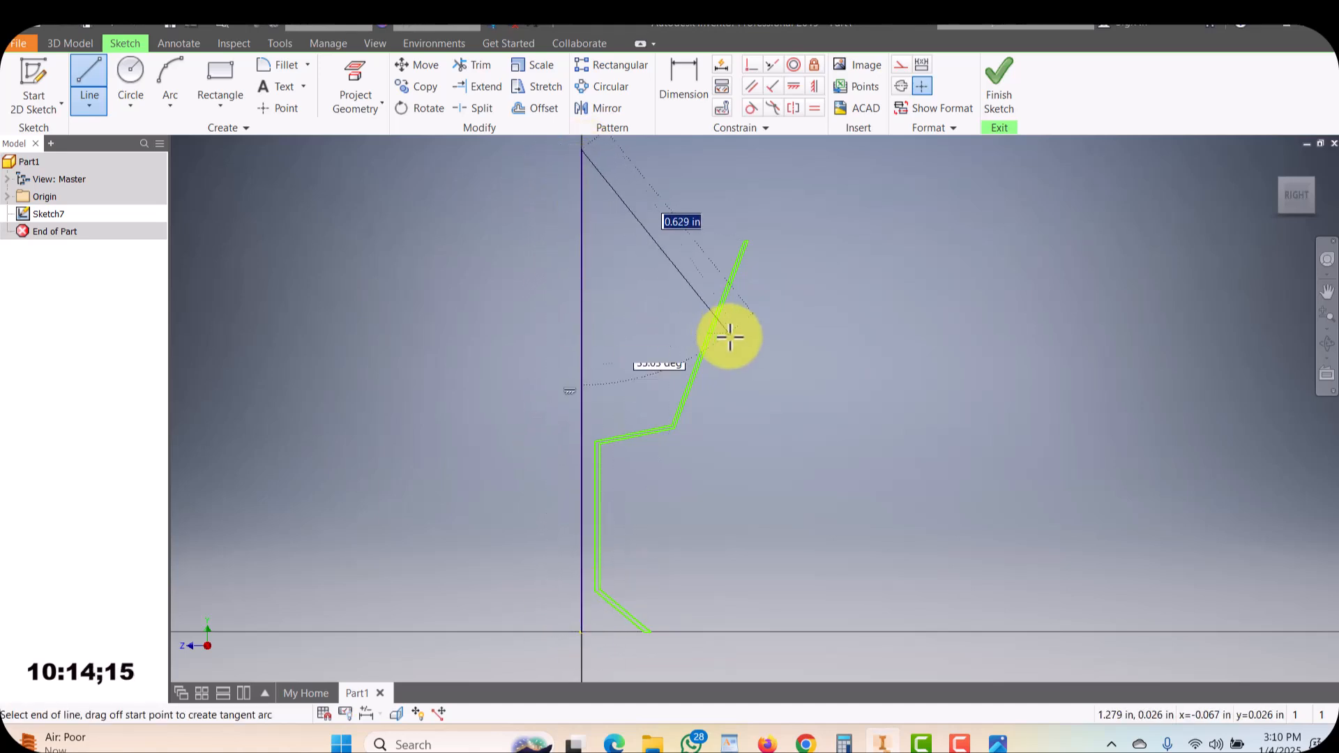
pyautogui.press('Escape')
pyautogui.scroll(4, 843, 329)
pyautogui.scroll(2, 844, 328)
pyautogui.moveTo(829, 360); pyautogui.dragTo(793, 391, button='middle')
pyautogui.scroll(-5, 792, 373)
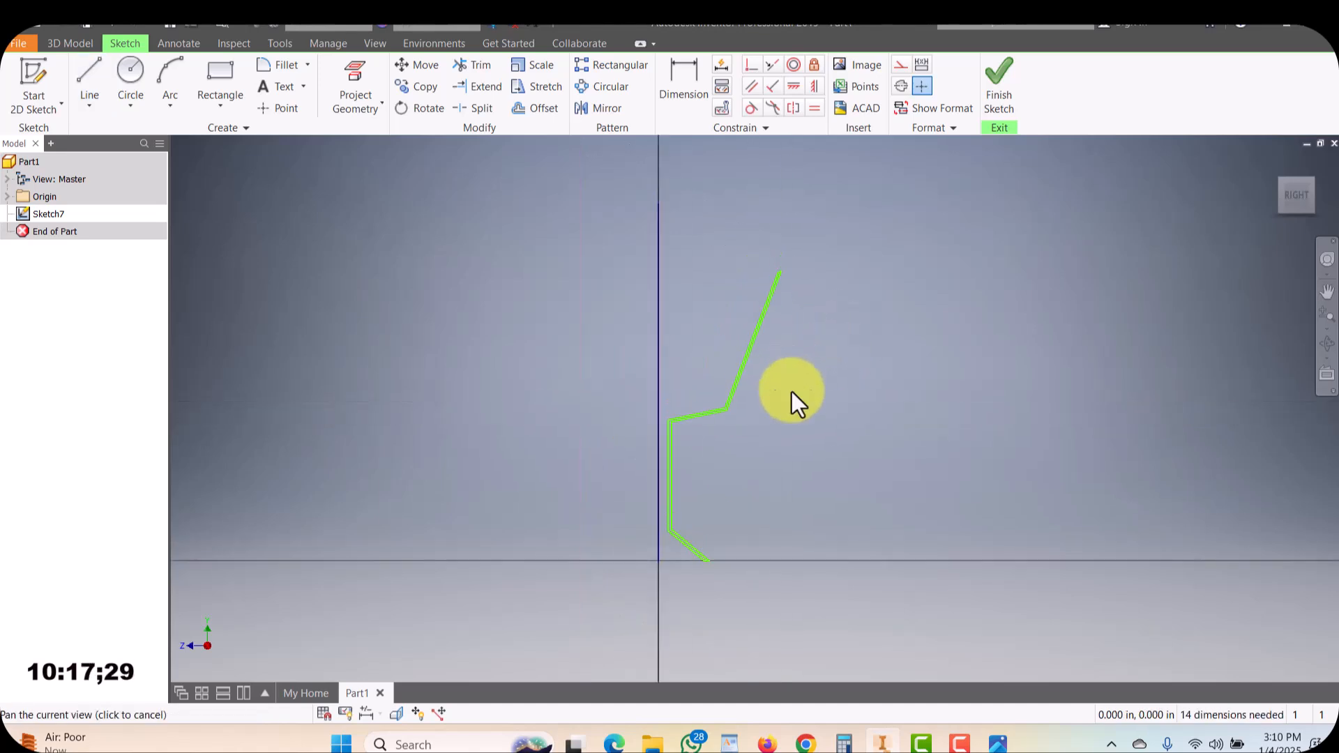
pyautogui.click(1004, 81)
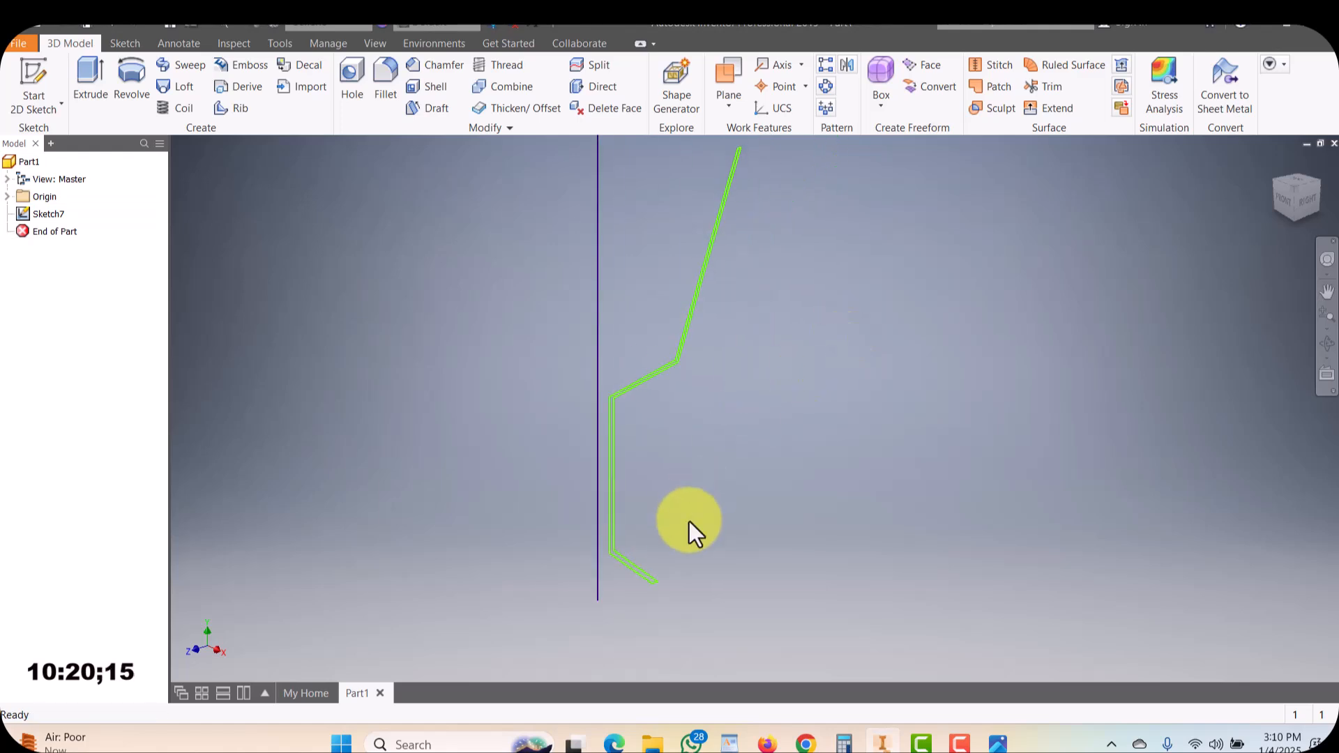
# Revolve the goblet profile a full turn around the vertical axis line into a solid goblet
pyautogui.scroll(-3, 718, 334)
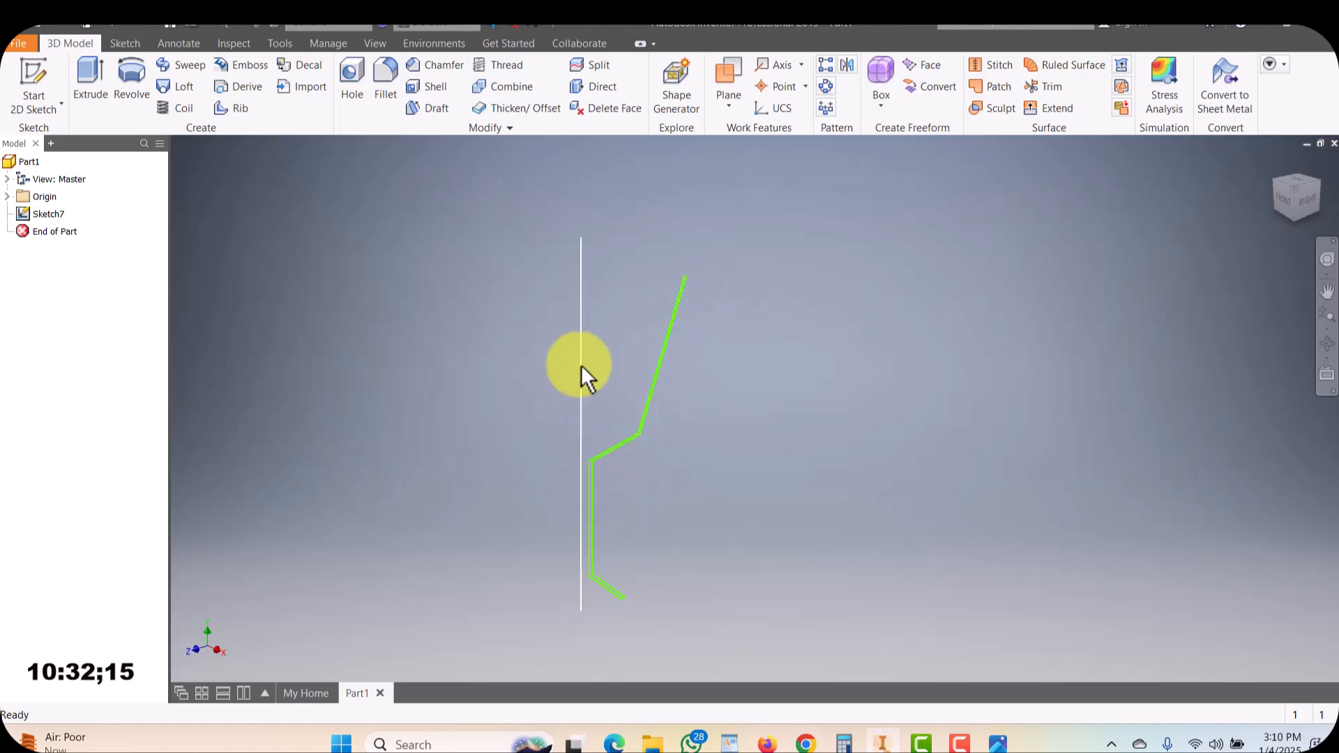
pyautogui.click(133, 83)
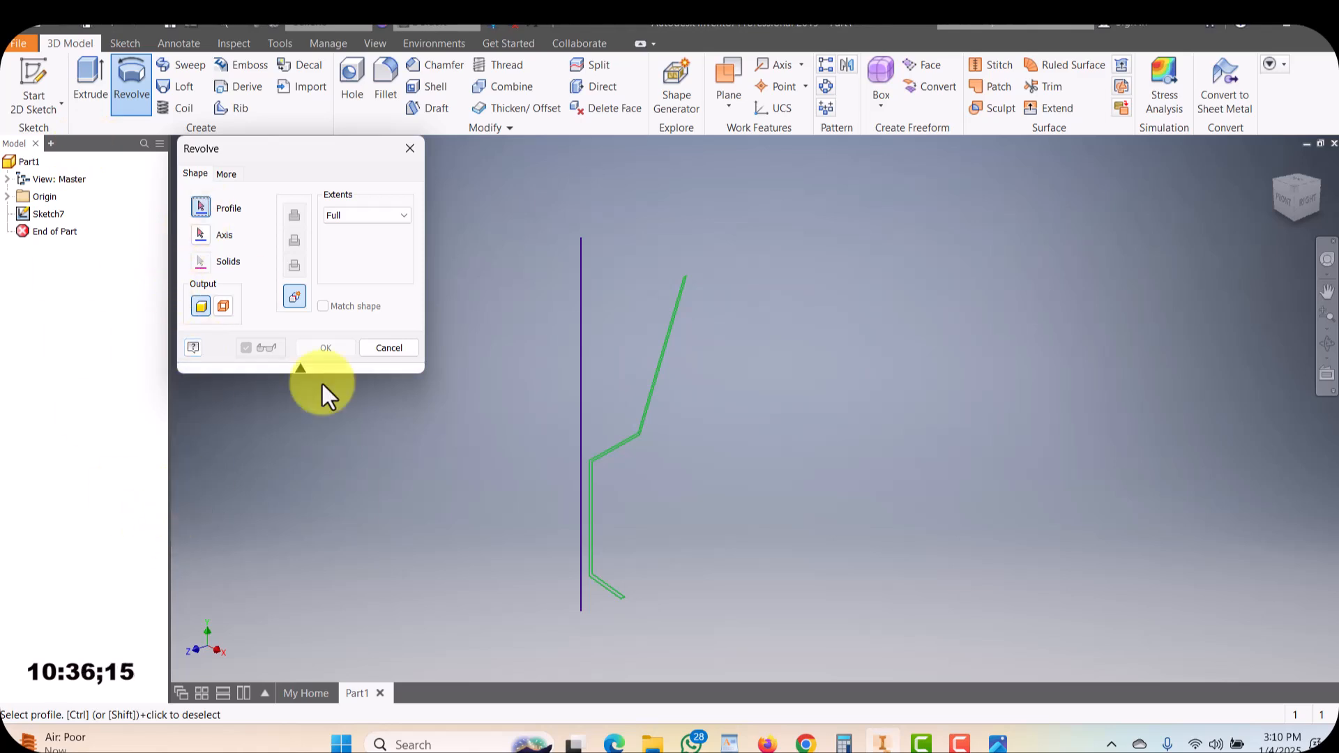
pyautogui.scroll(-3, 586, 454)
pyautogui.scroll(3, 742, 450)
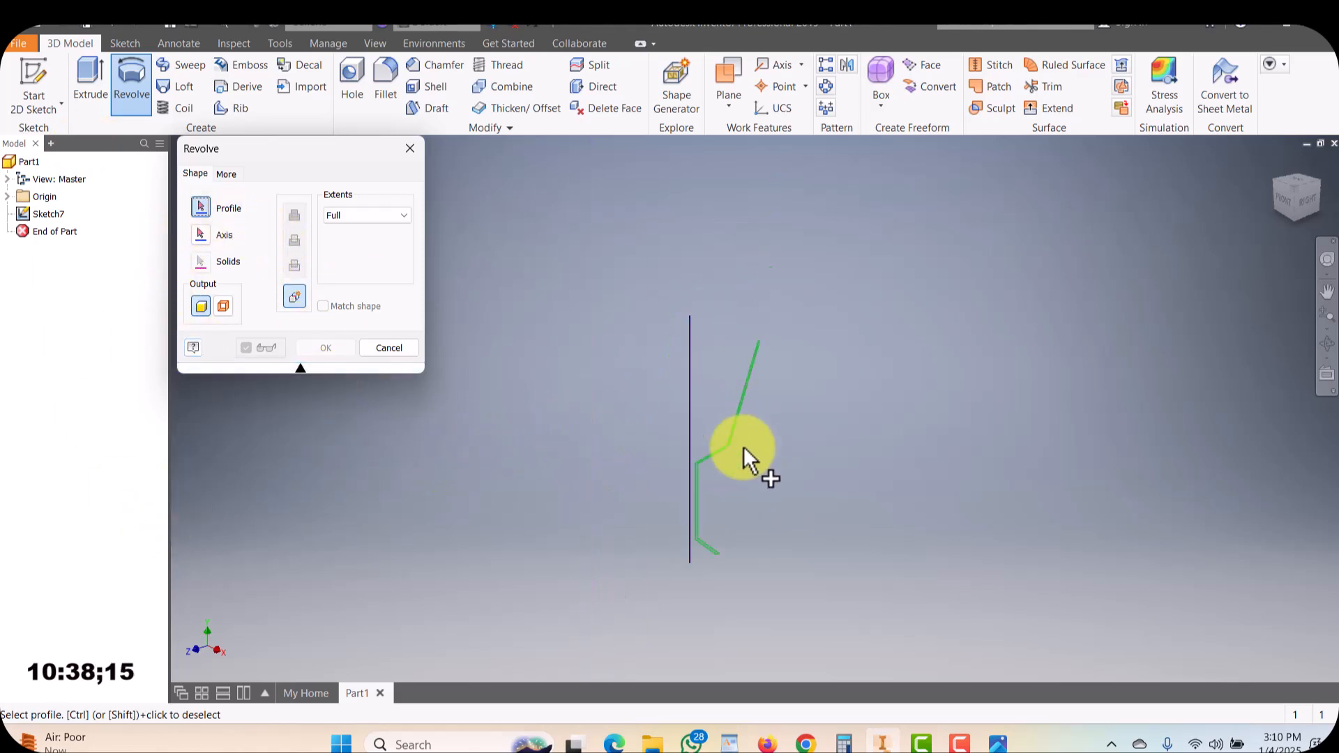
pyautogui.scroll(-5, 654, 454)
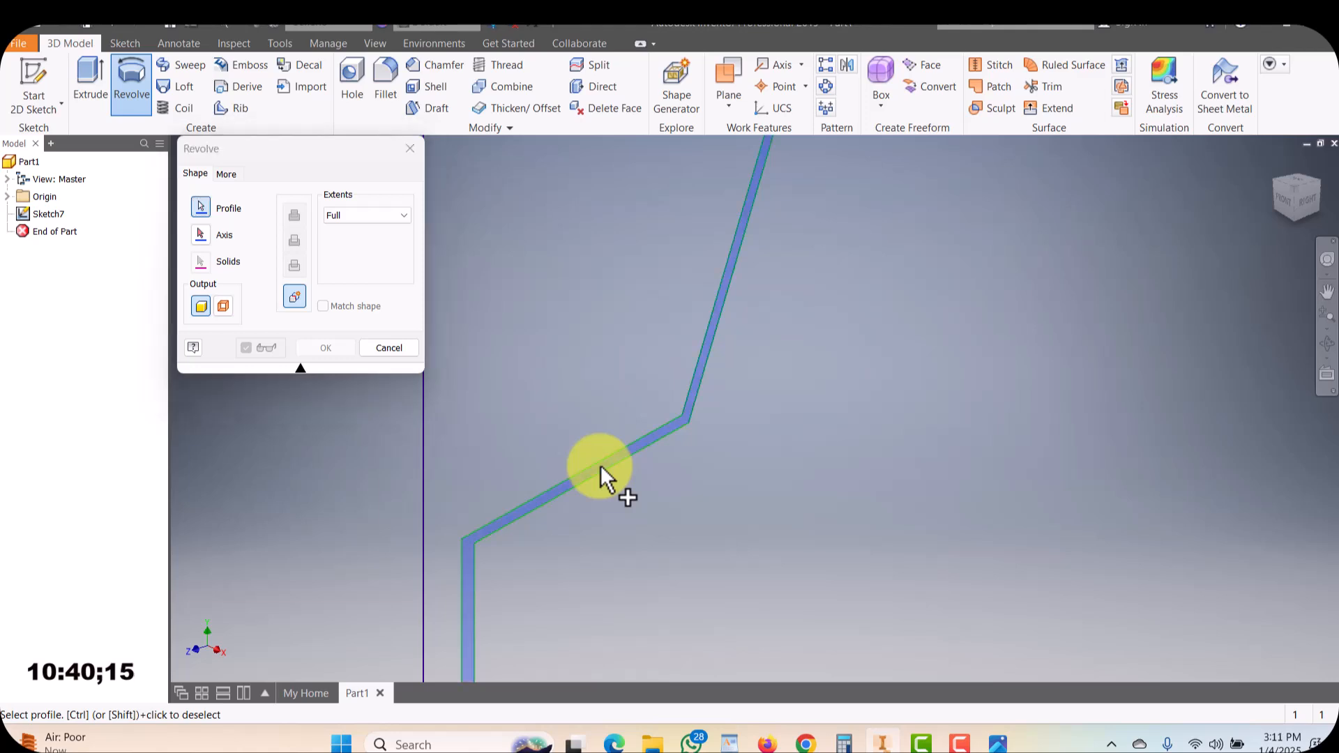
pyautogui.scroll(5, 718, 442)
pyautogui.scroll(-4, 719, 442)
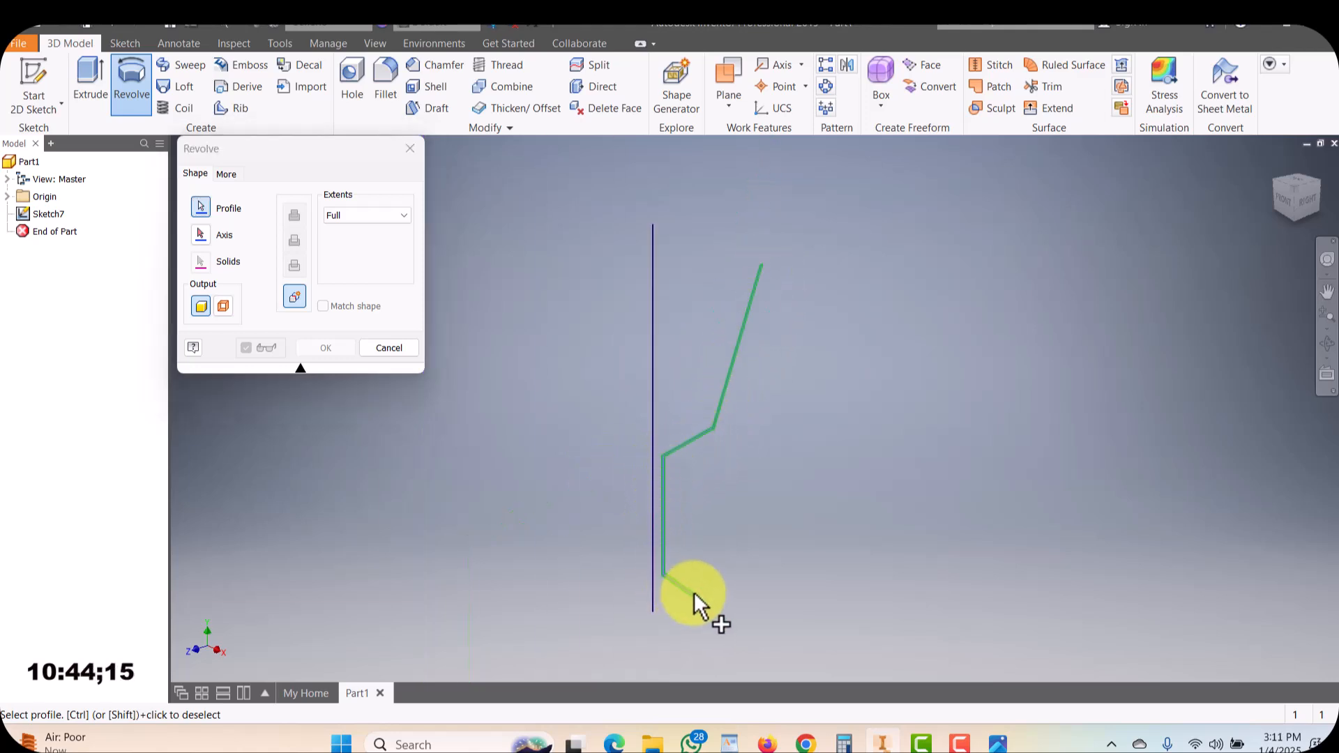
pyautogui.click(198, 236)
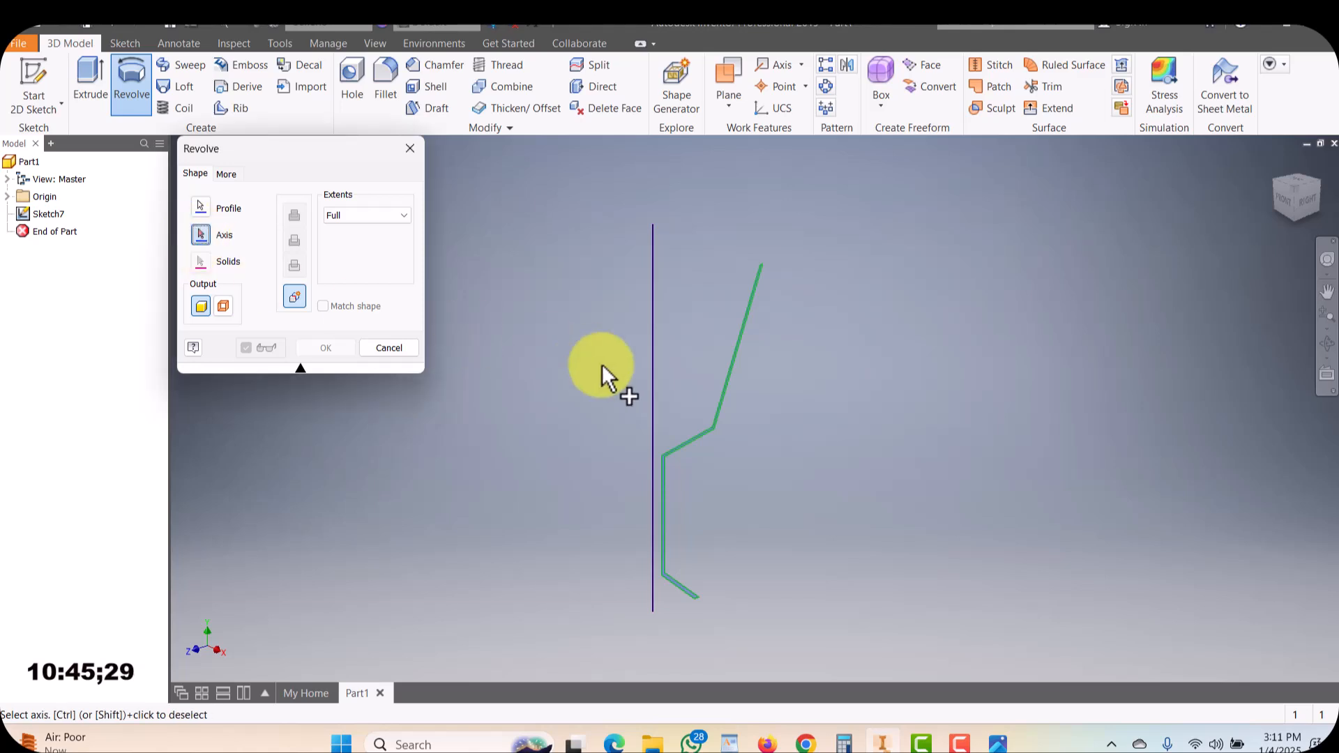
pyautogui.click(654, 387)
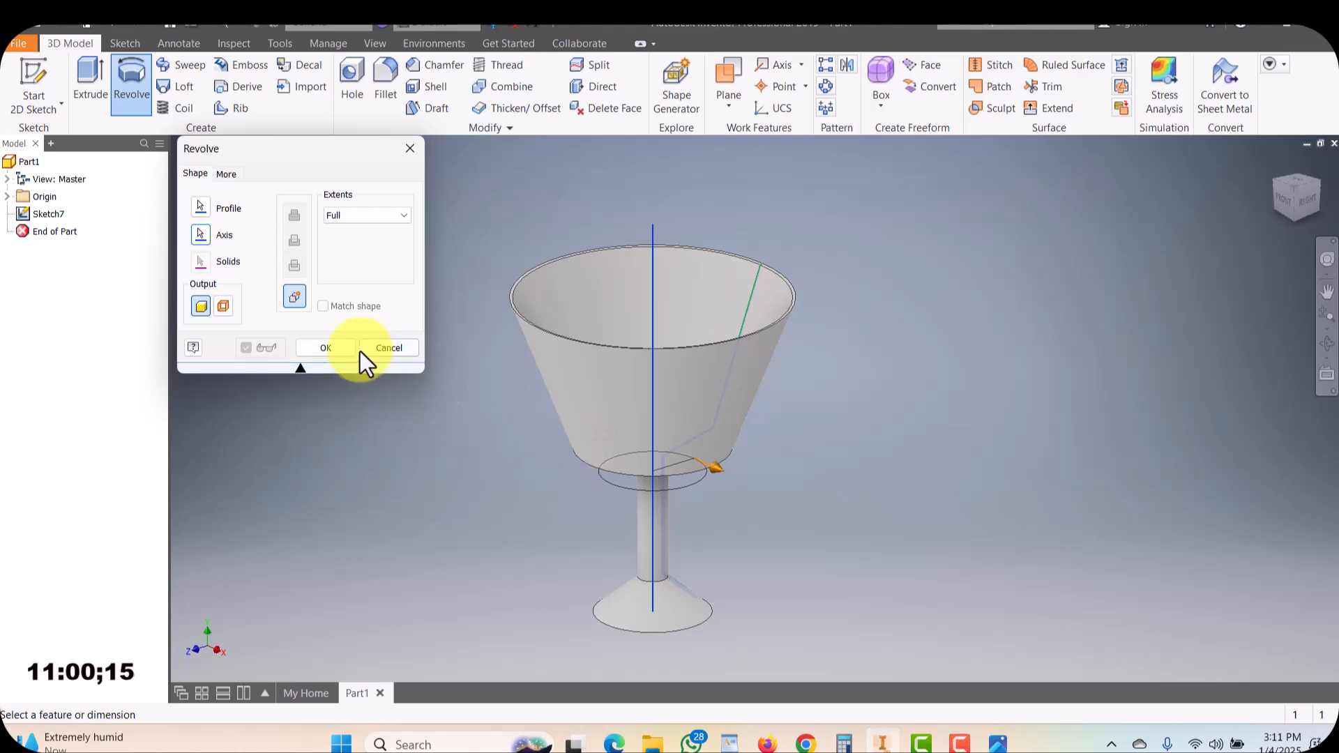
pyautogui.click(328, 348)
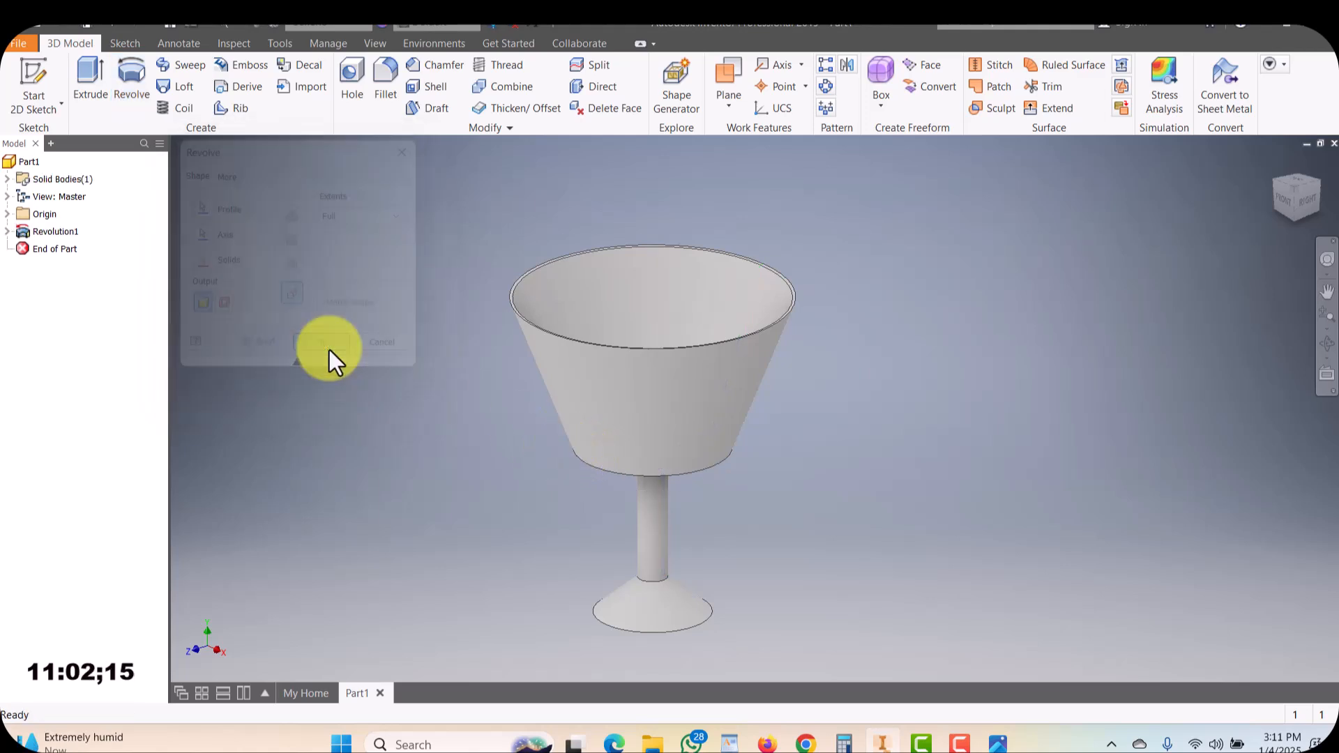
# Orbit around the revolved goblet and compare it with the reference image of the goblet
pyautogui.keyDown('shift'); pyautogui.moveTo(741, 430); pyautogui.dragTo(834, 357, button='middle'); pyautogui.keyUp('shift')
pyautogui.moveTo(786, 419); pyautogui.dragTo(709, 412)
pyautogui.keyDown('shift'); pyautogui.moveTo(618, 463); pyautogui.dragTo(704, 439, button='middle'); pyautogui.keyUp('shift')
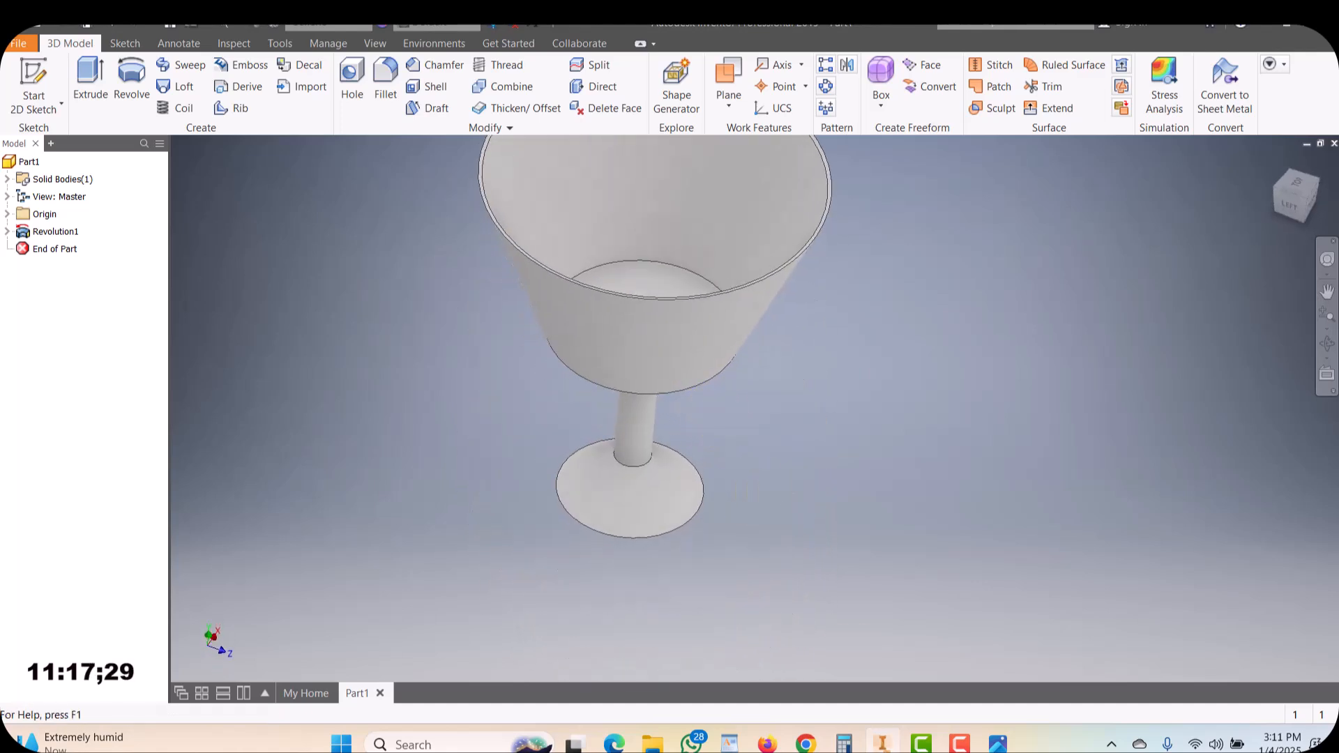
pyautogui.click(997, 745)
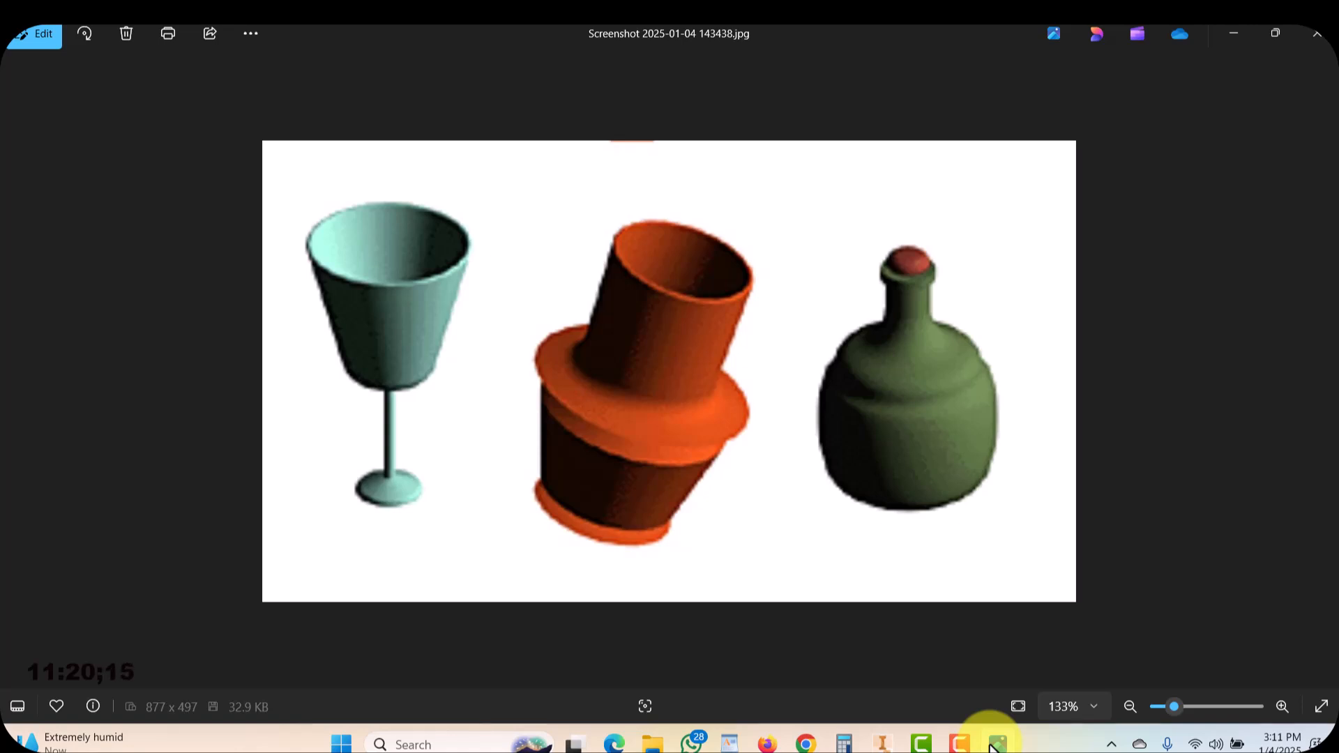
pyautogui.click(997, 744)
pyautogui.scroll(-3, 706, 537)
pyautogui.scroll(2, 700, 530)
pyautogui.keyDown('shift'); pyautogui.moveTo(697, 530); pyautogui.dragTo(826, 516, button='middle'); pyautogui.keyUp('shift')
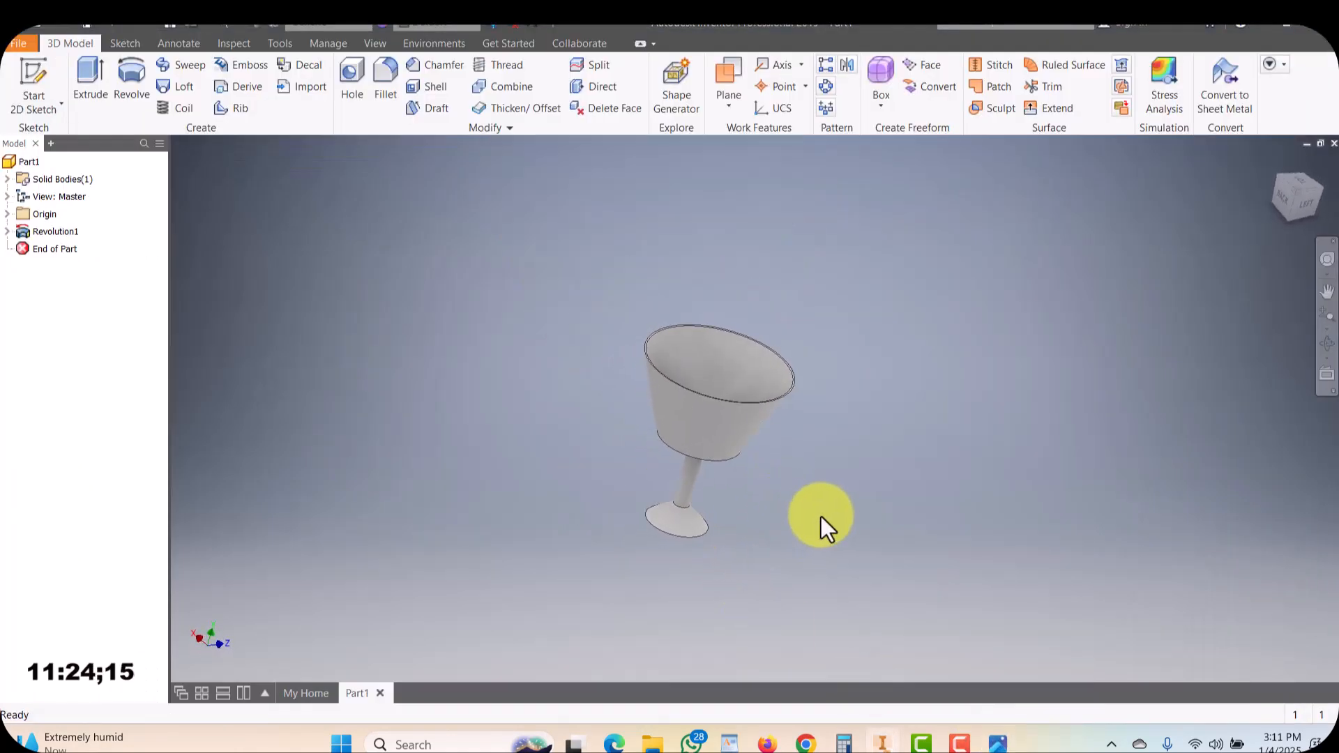
# Undo the revolution and switch to the right view of the goblet sketch
pyautogui.hotkey('ctrl', 'z')
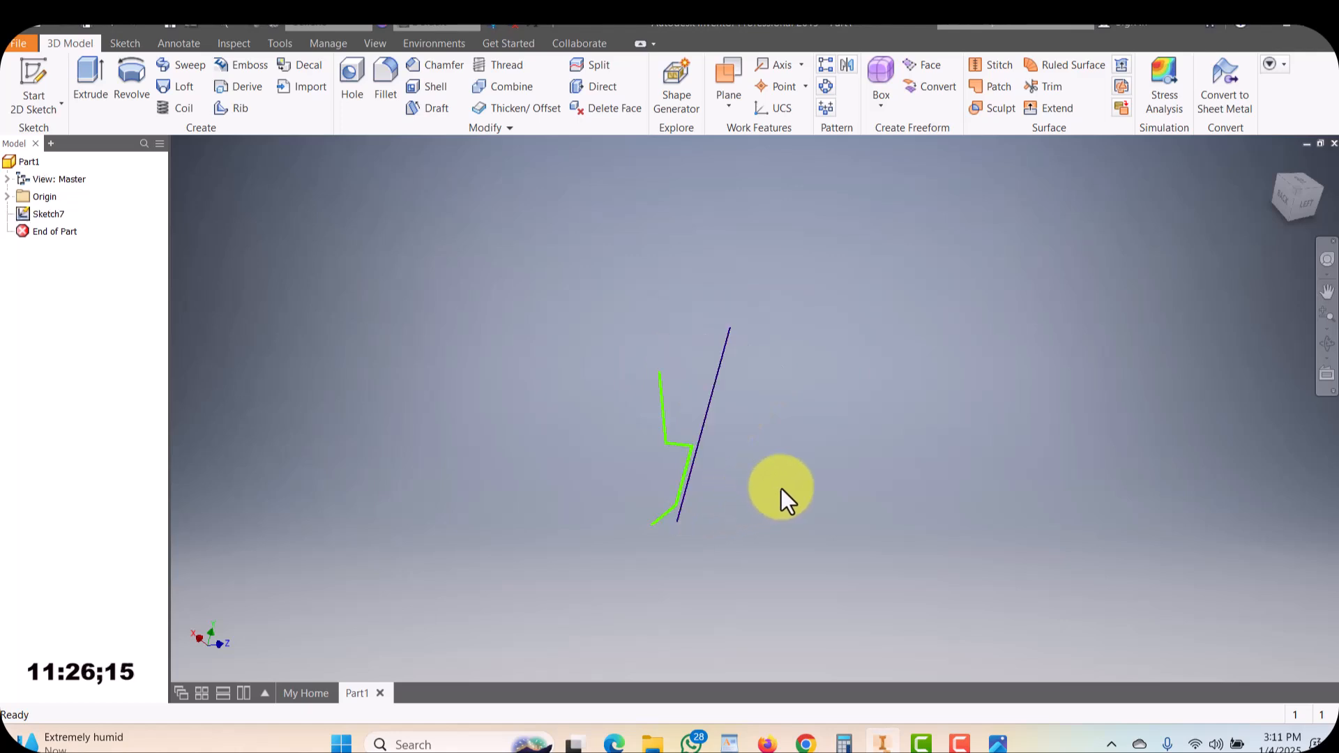
pyautogui.click(1283, 196)
pyautogui.click(1276, 198)
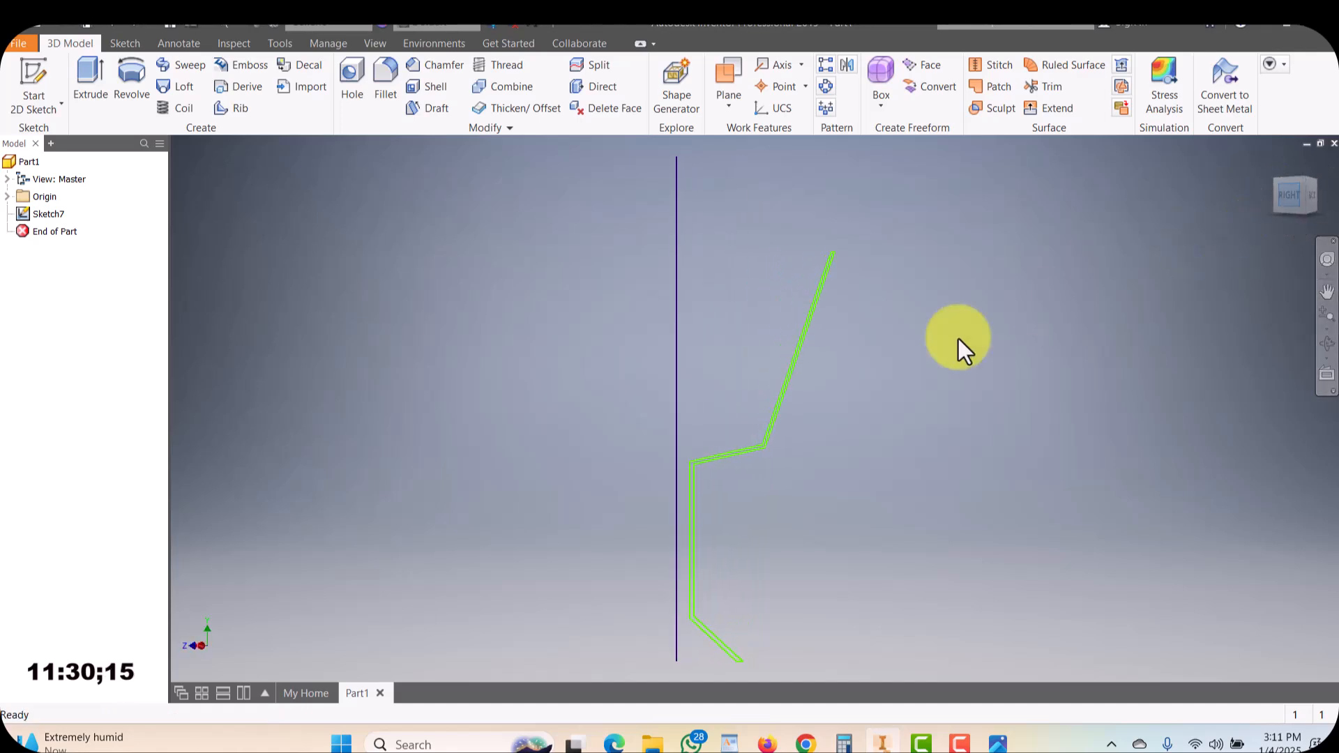
# Zoom in and out along the goblet profile sketch to examine its lines near the axis
pyautogui.scroll(3, 742, 421)
pyautogui.moveTo(742, 421); pyautogui.dragTo(652, 437, button='middle')
pyautogui.scroll(-2, 630, 436)
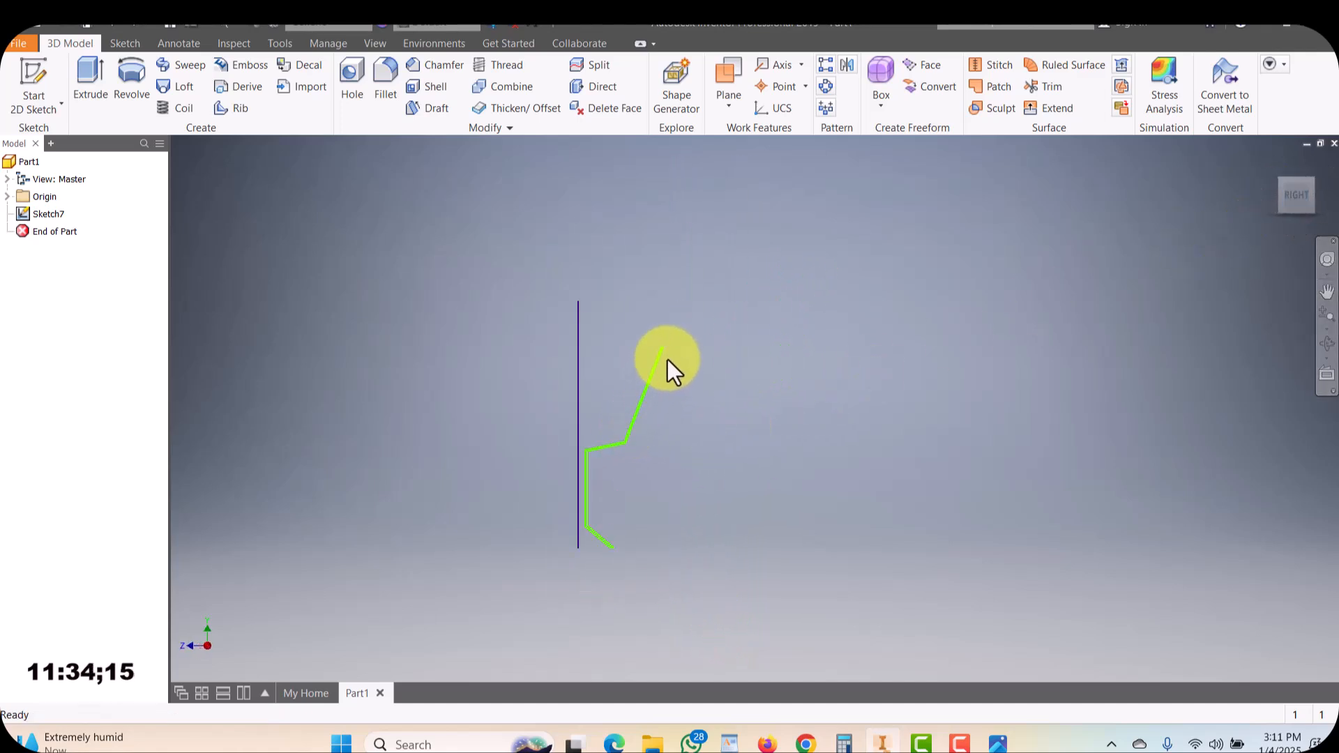
pyautogui.scroll(-5, 665, 356)
pyautogui.scroll(6, 663, 365)
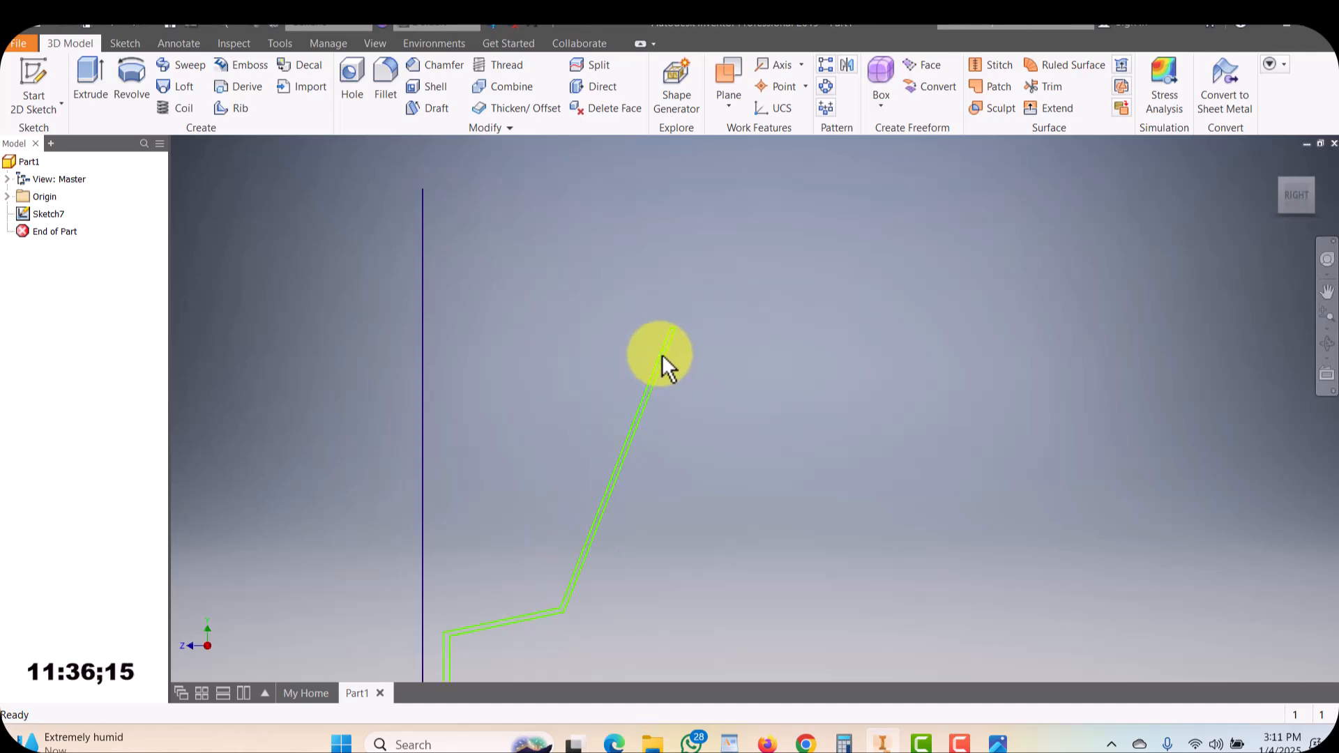
pyautogui.scroll(-2, 667, 286)
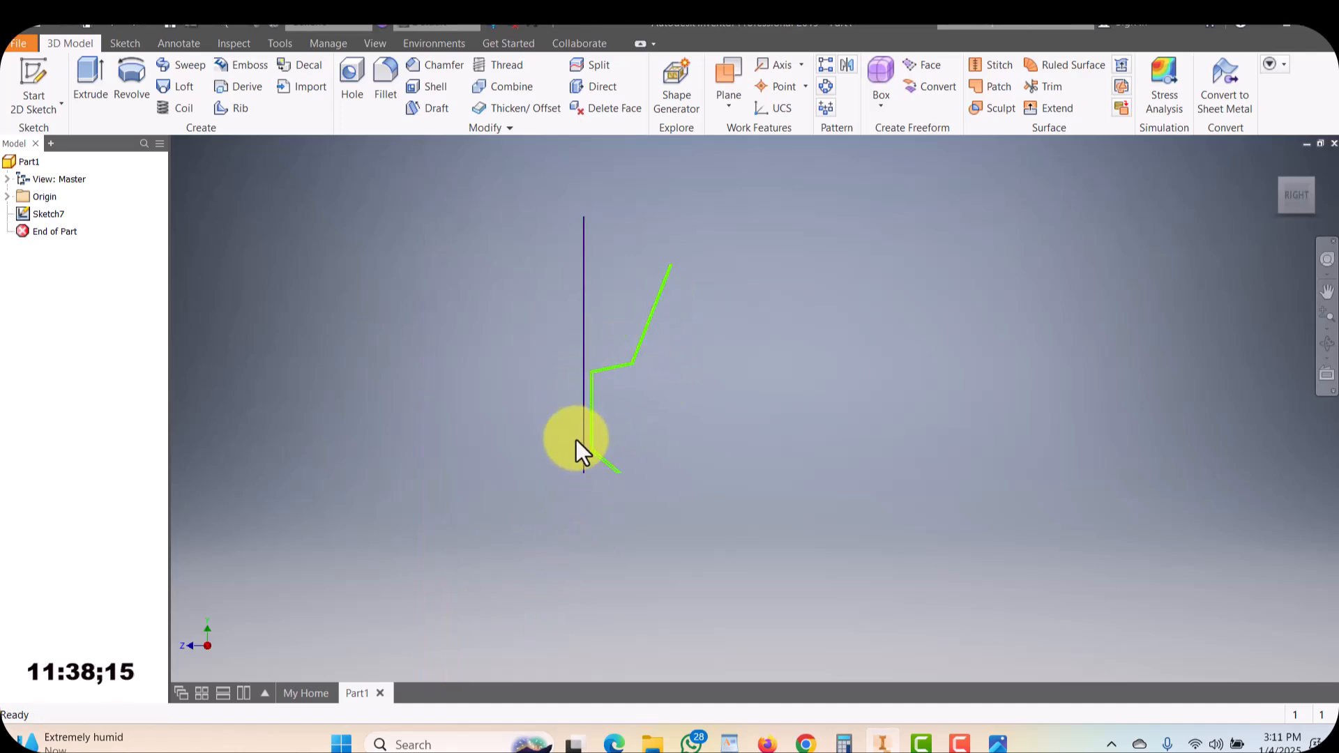
pyautogui.scroll(-3, 680, 276)
pyautogui.scroll(4, 676, 287)
pyautogui.scroll(2, 676, 268)
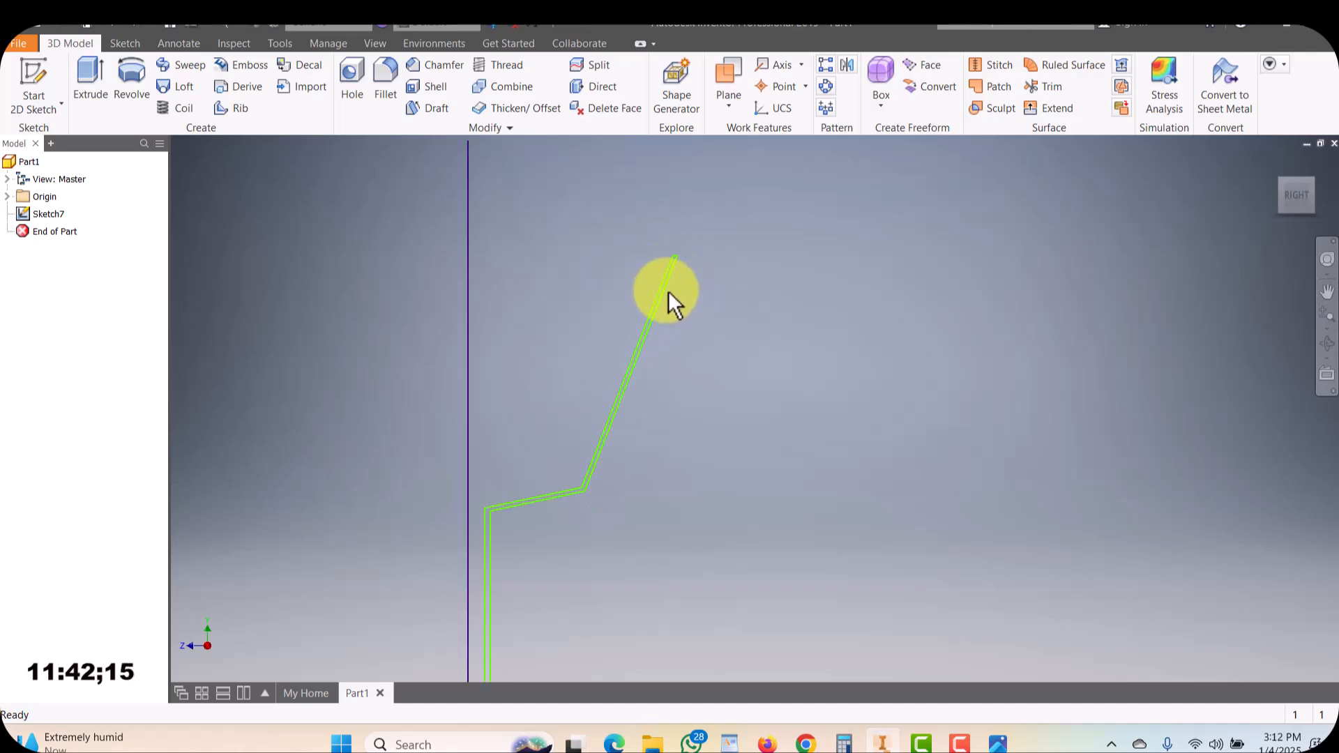
pyautogui.scroll(-2, 640, 343)
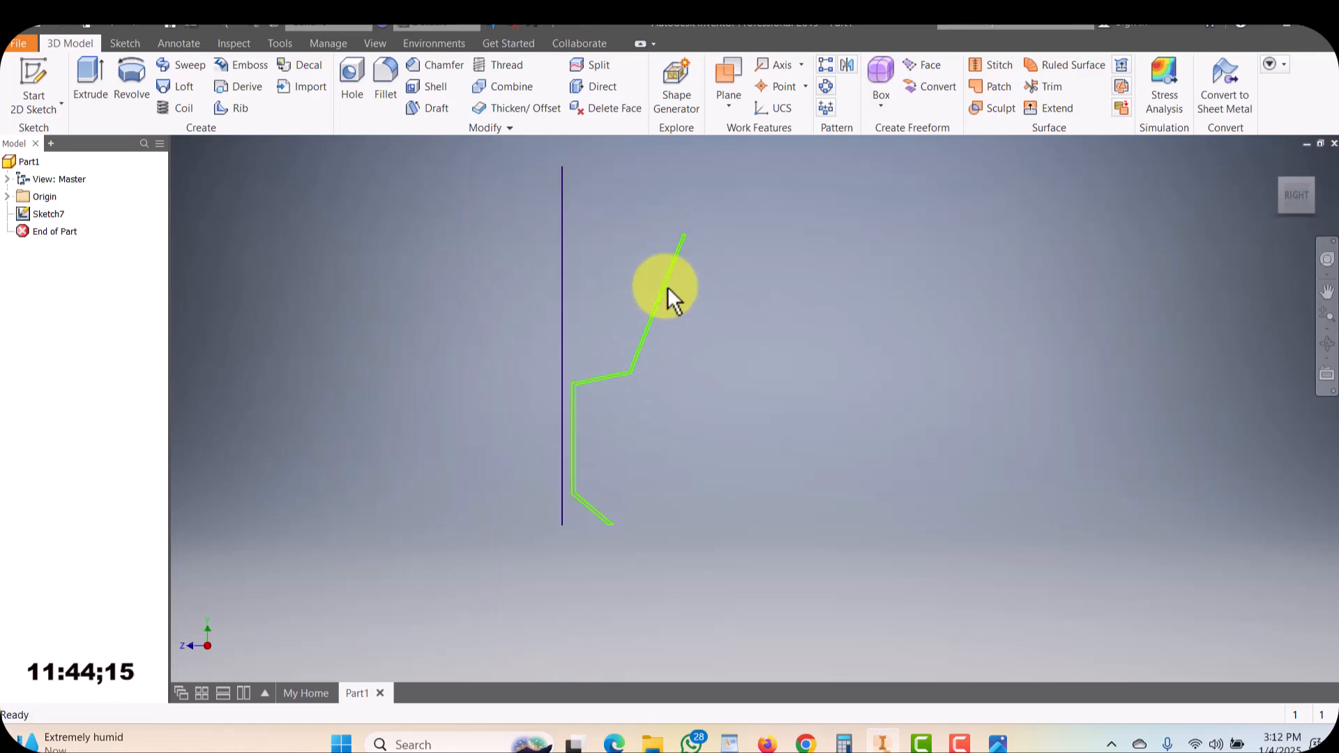
pyautogui.scroll(3, 675, 277)
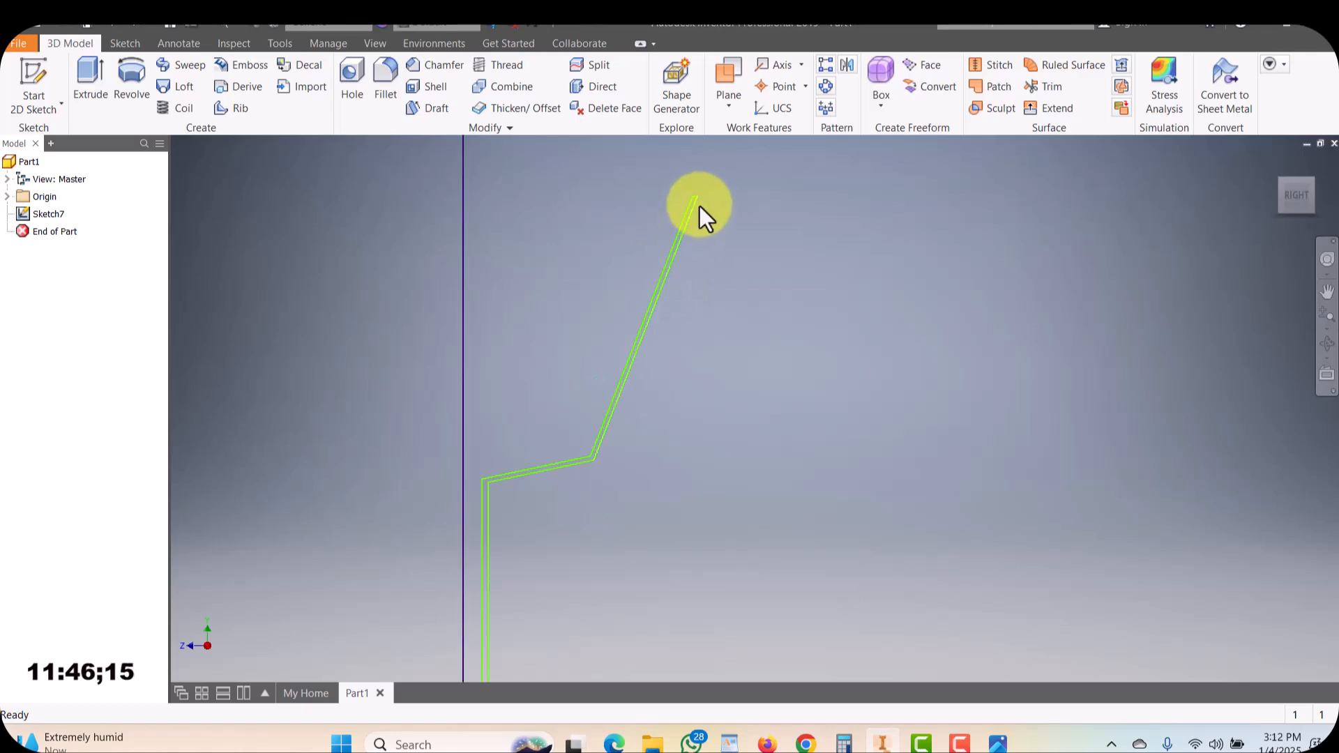
pyautogui.scroll(3, 662, 281)
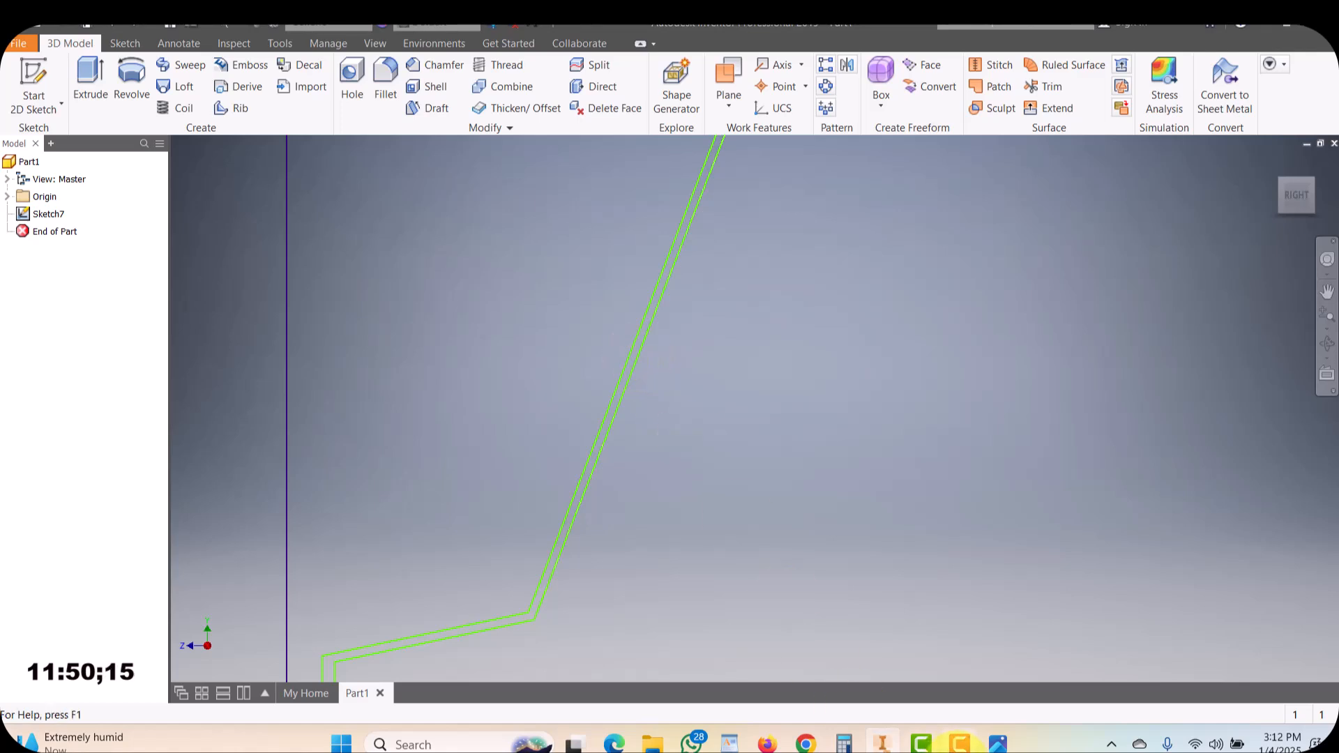
# Compare the sketch against the reference image and examine where the profile meets the vertical axis line
pyautogui.click(969, 741)
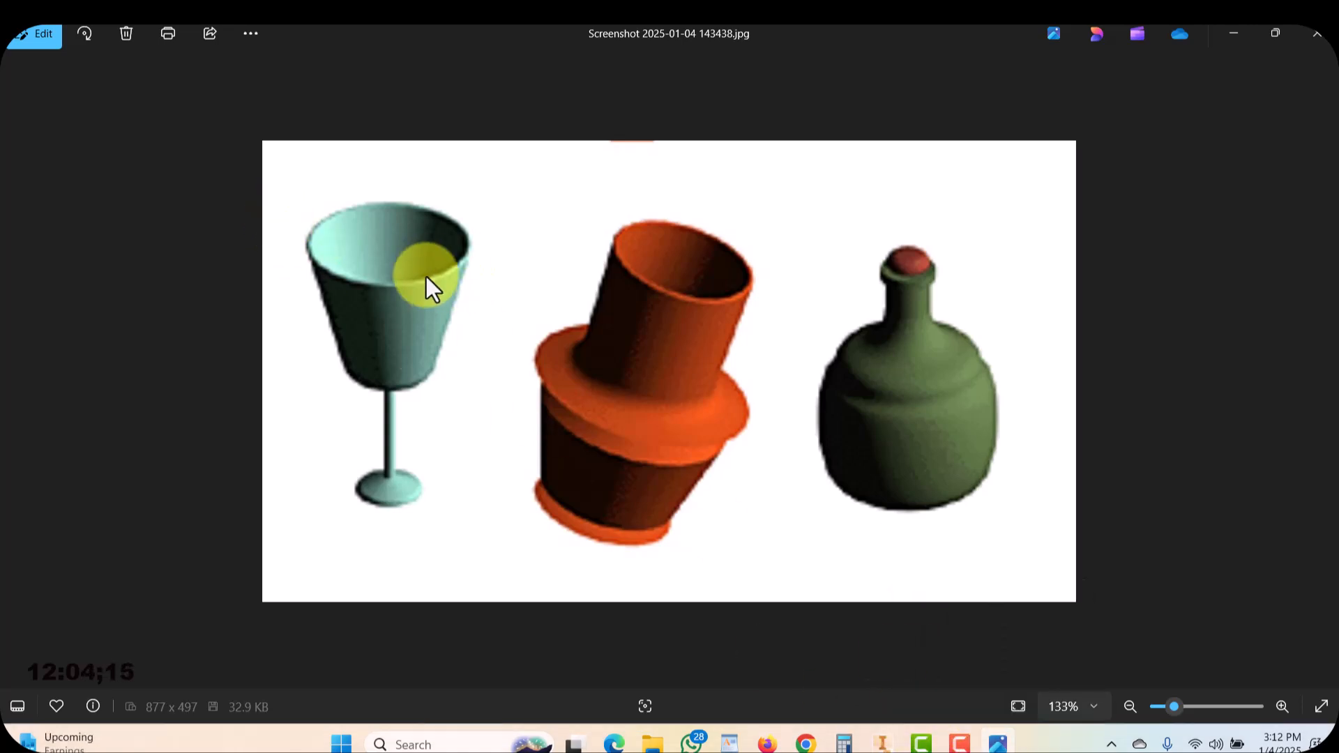
pyautogui.click(999, 744)
pyautogui.scroll(5, 684, 287)
pyautogui.scroll(-5, 690, 254)
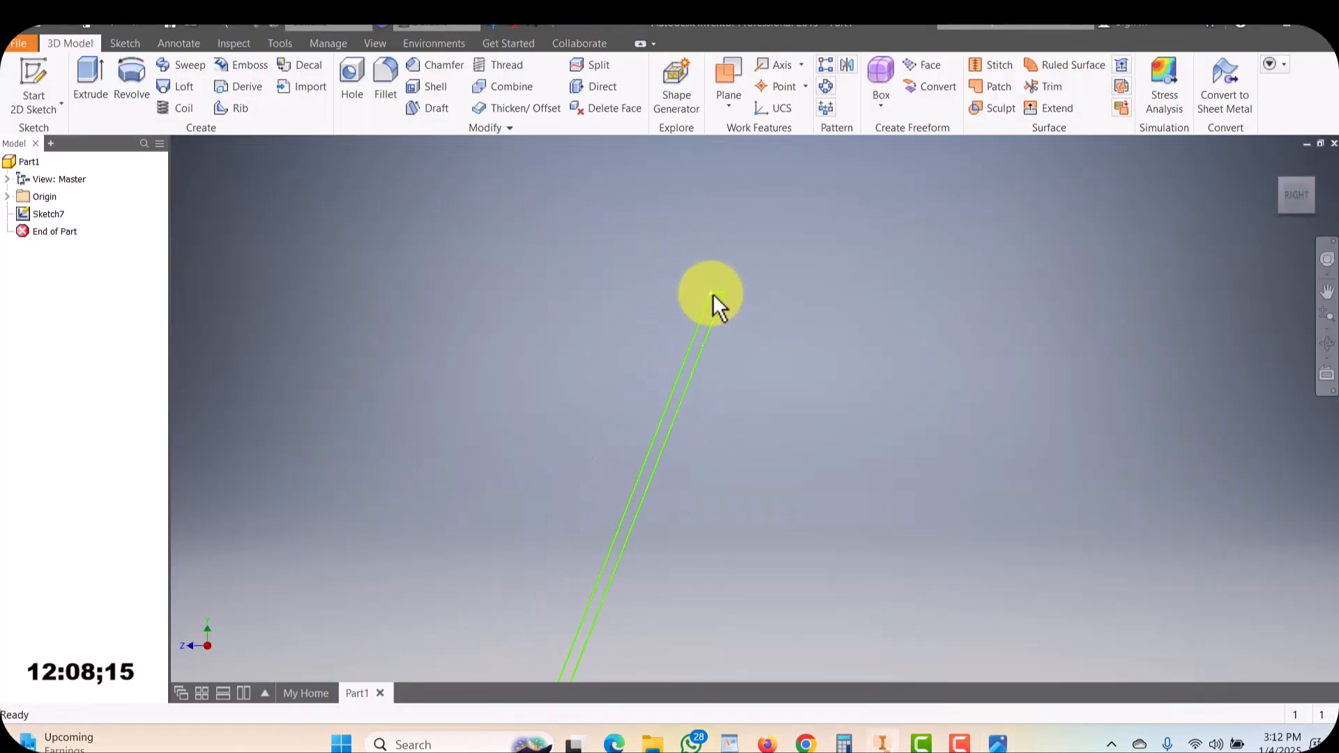
pyautogui.moveTo(696, 329); pyautogui.dragTo(672, 337)
pyautogui.scroll(5, 672, 337)
pyautogui.scroll(-5, 649, 387)
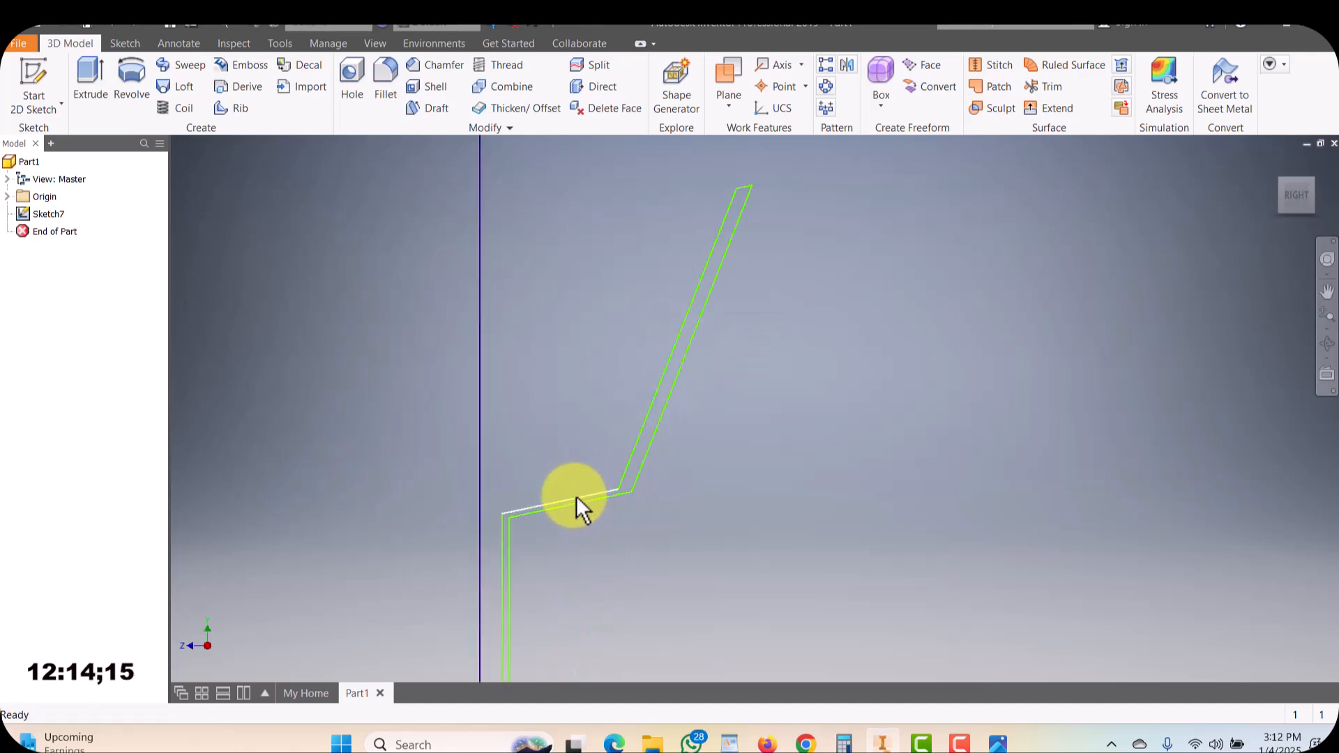
pyautogui.moveTo(572, 491); pyautogui.dragTo(571, 486)
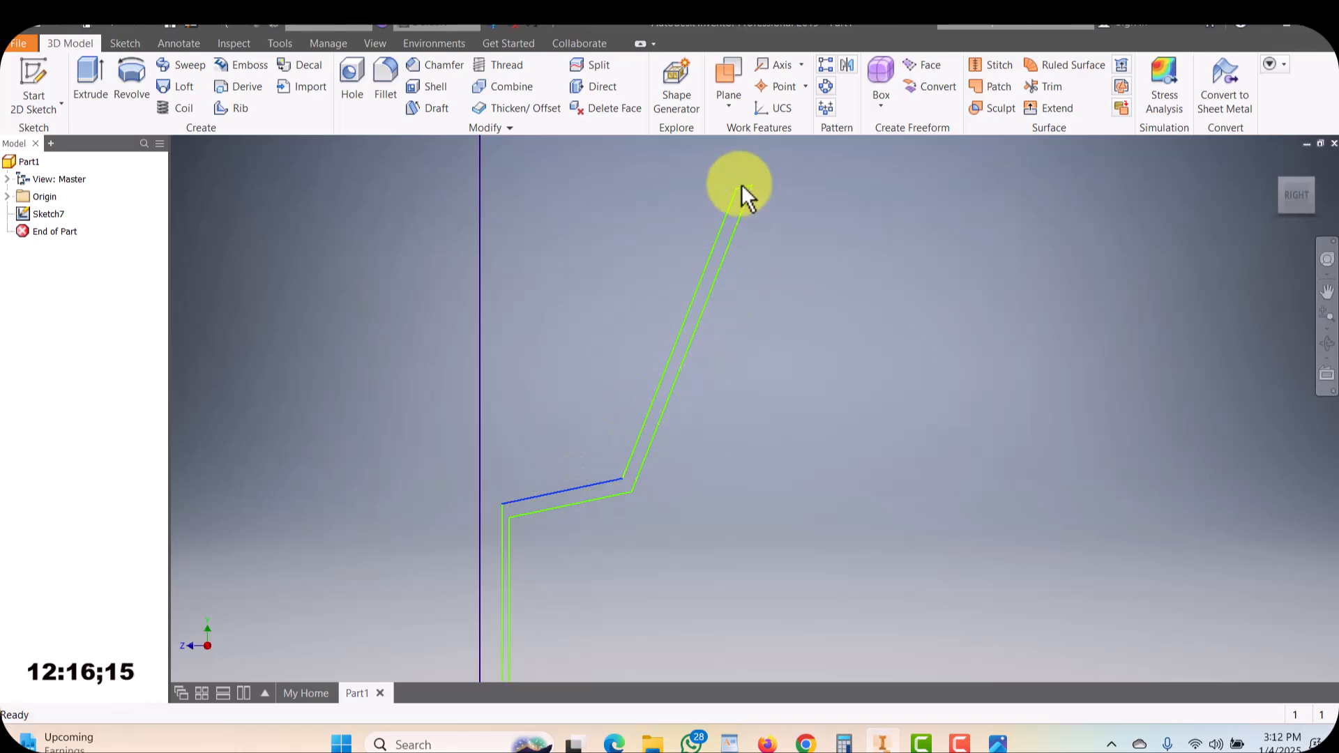
pyautogui.scroll(4, 643, 399)
pyautogui.scroll(-3, 617, 426)
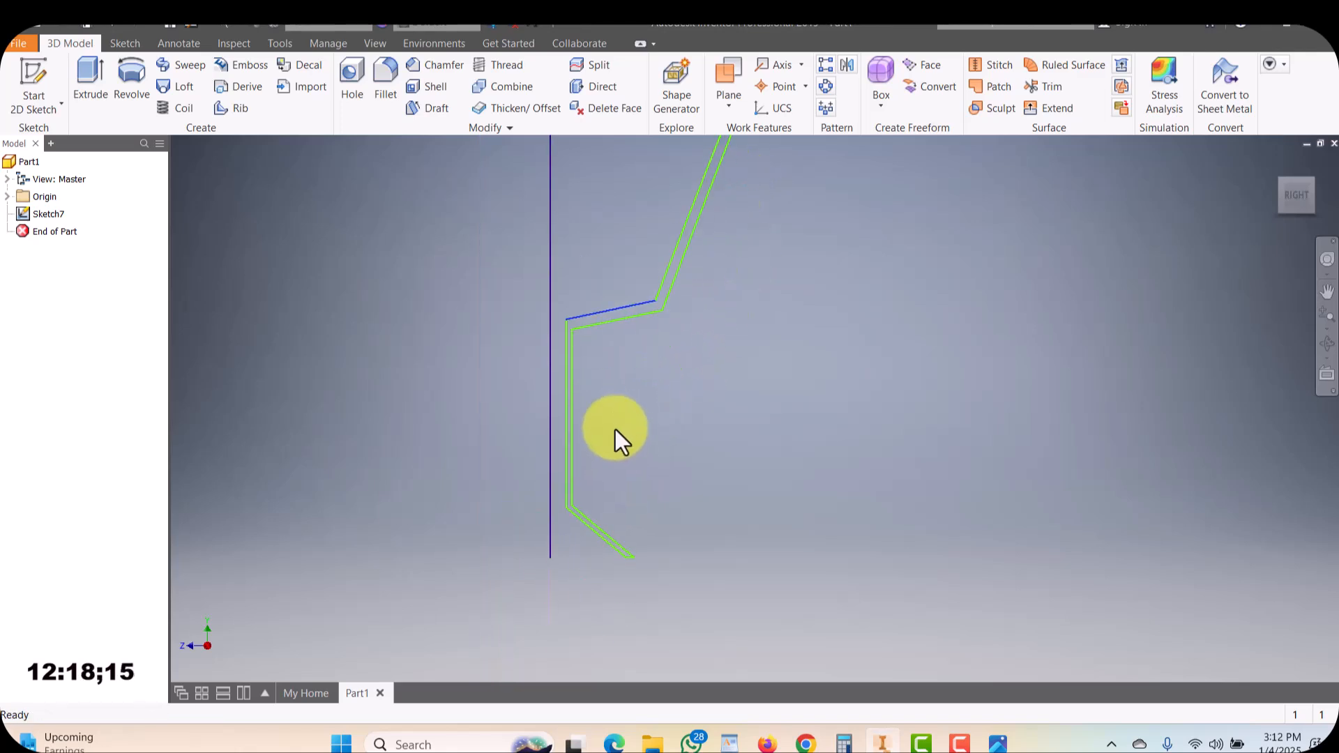
pyautogui.moveTo(734, 161); pyautogui.dragTo(706, 264, button='middle')
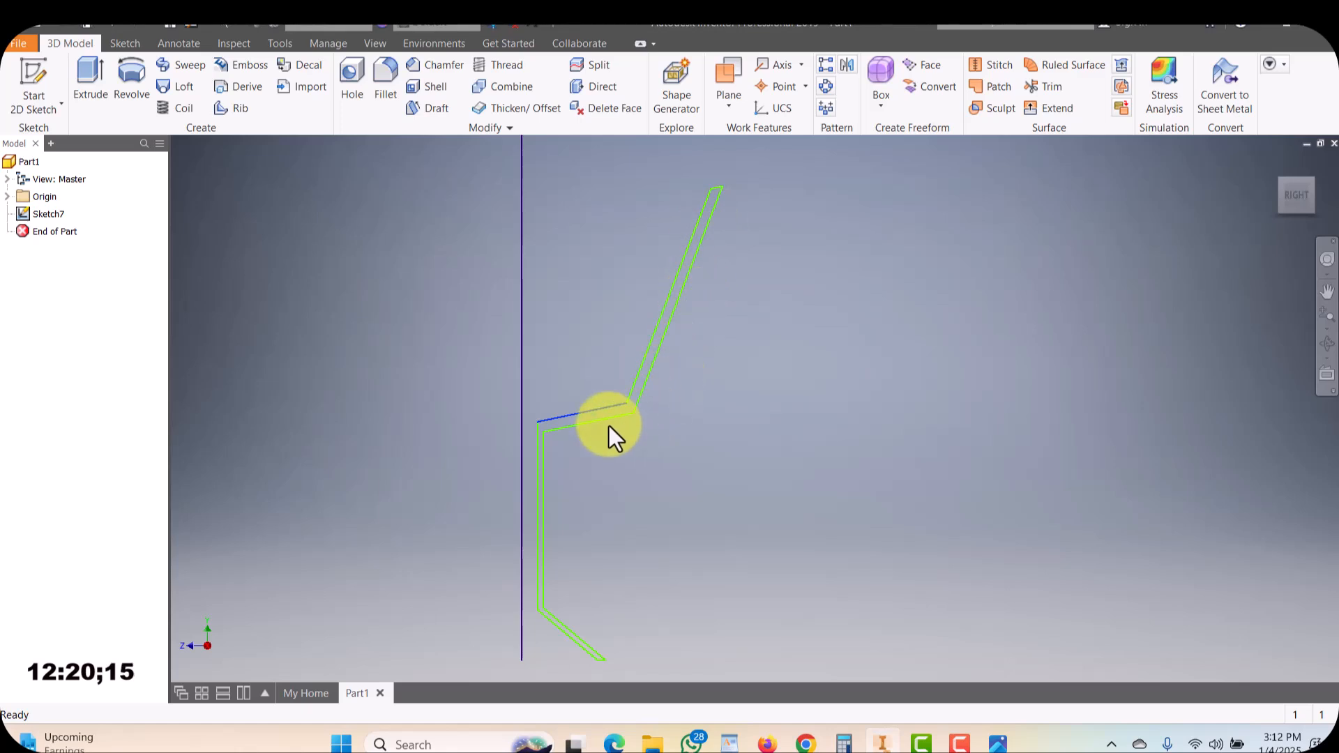
pyautogui.scroll(3, 533, 439)
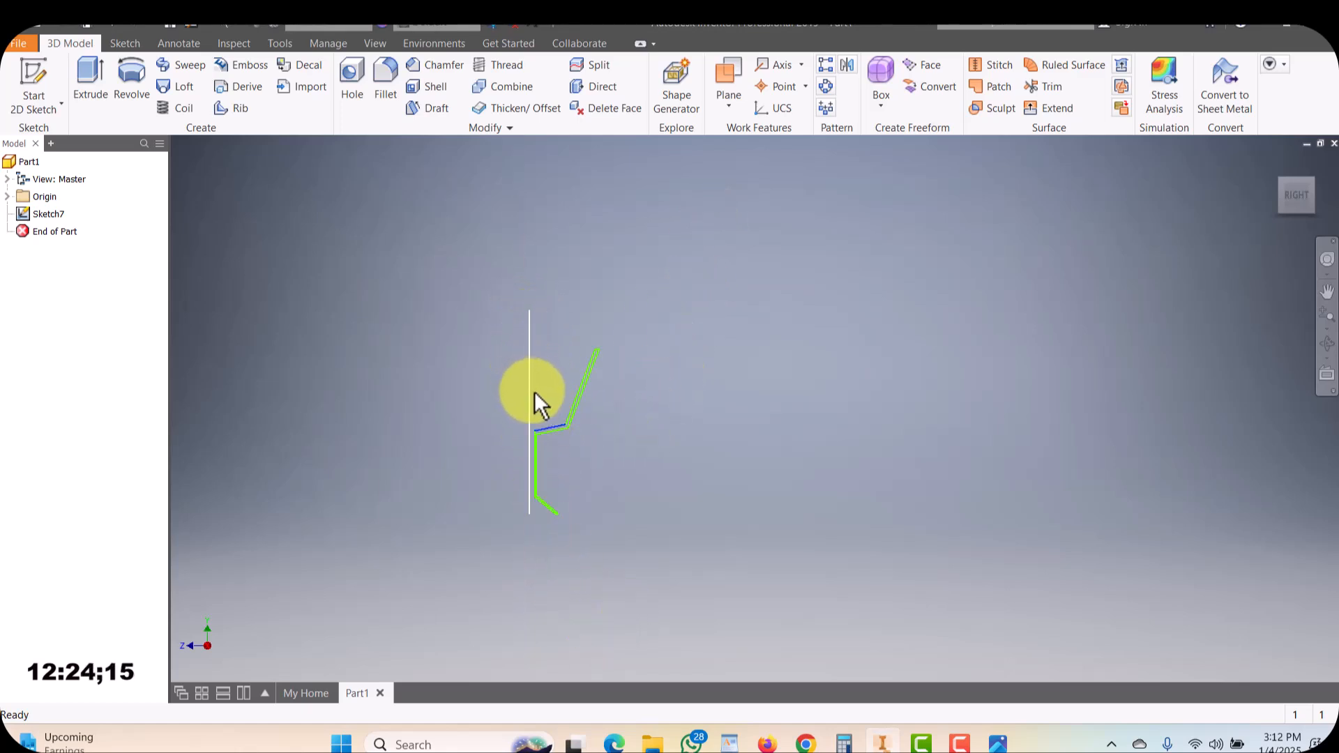
pyautogui.click(534, 393)
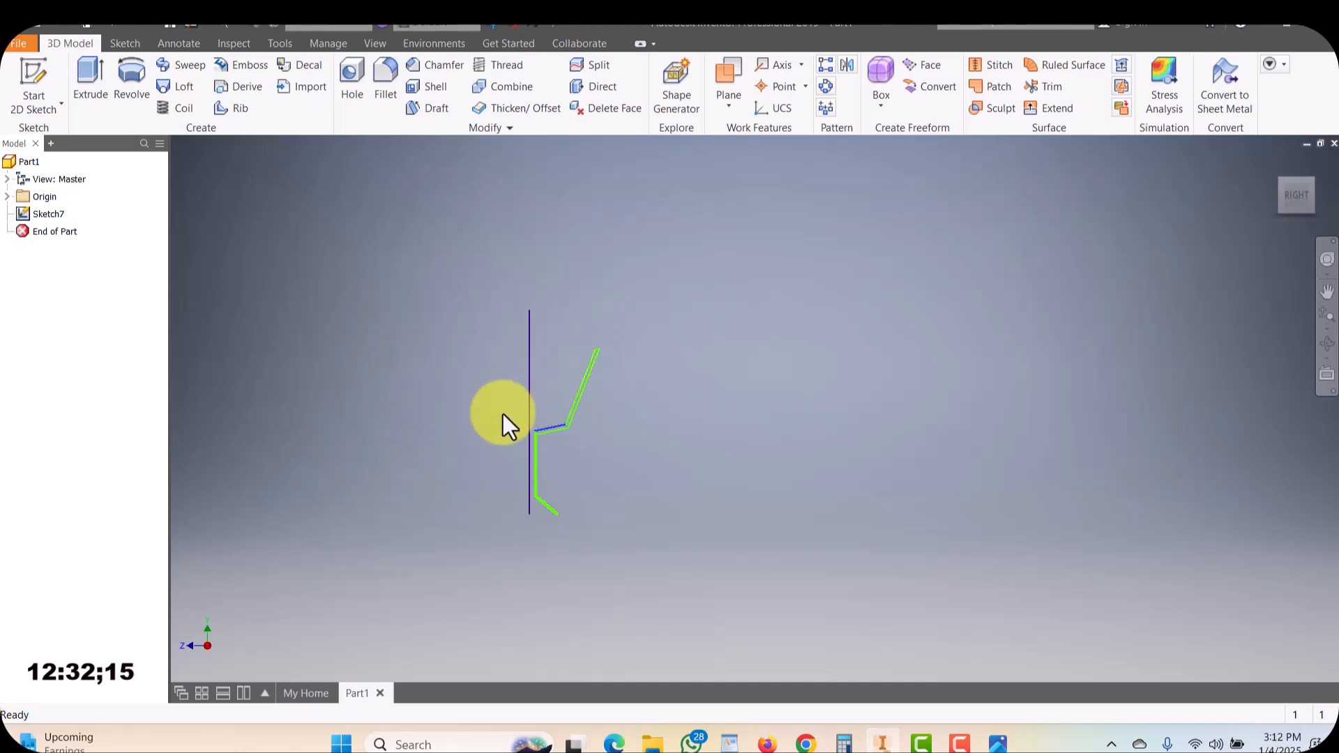
pyautogui.scroll(5, 526, 460)
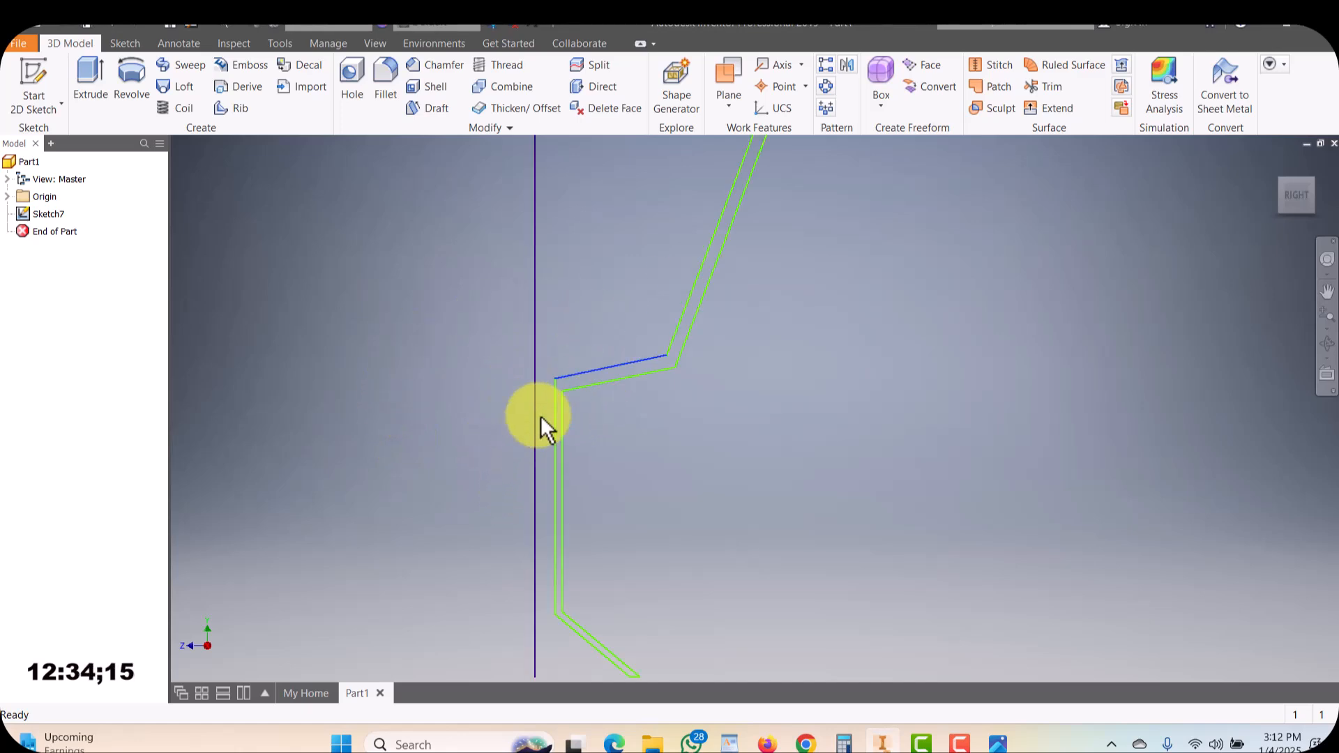
pyautogui.scroll(-2, 539, 416)
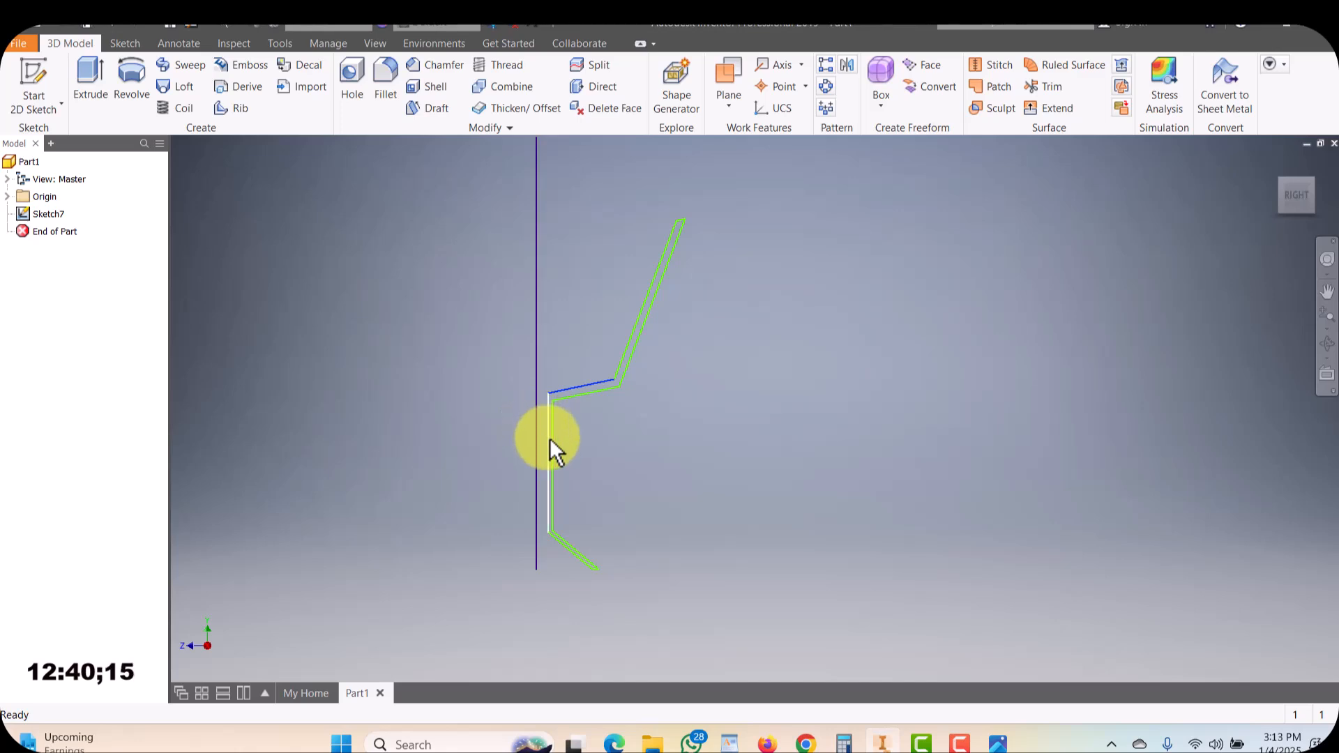
pyautogui.moveTo(549, 439)
pyautogui.mouseDown()
pyautogui.moveTo(538, 446)
pyautogui.moveTo(549, 452)
pyautogui.mouseUp()
pyautogui.scroll(-5, 594, 352)
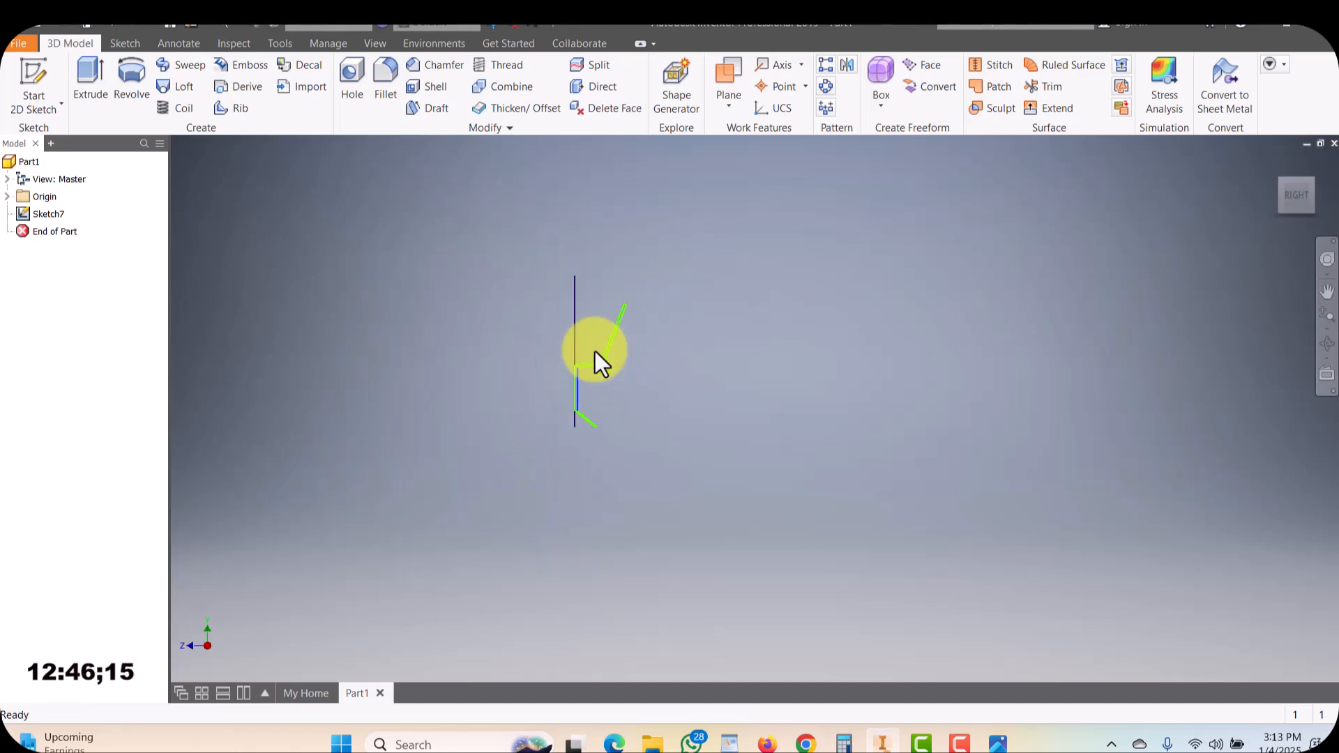
pyautogui.scroll(3, 594, 316)
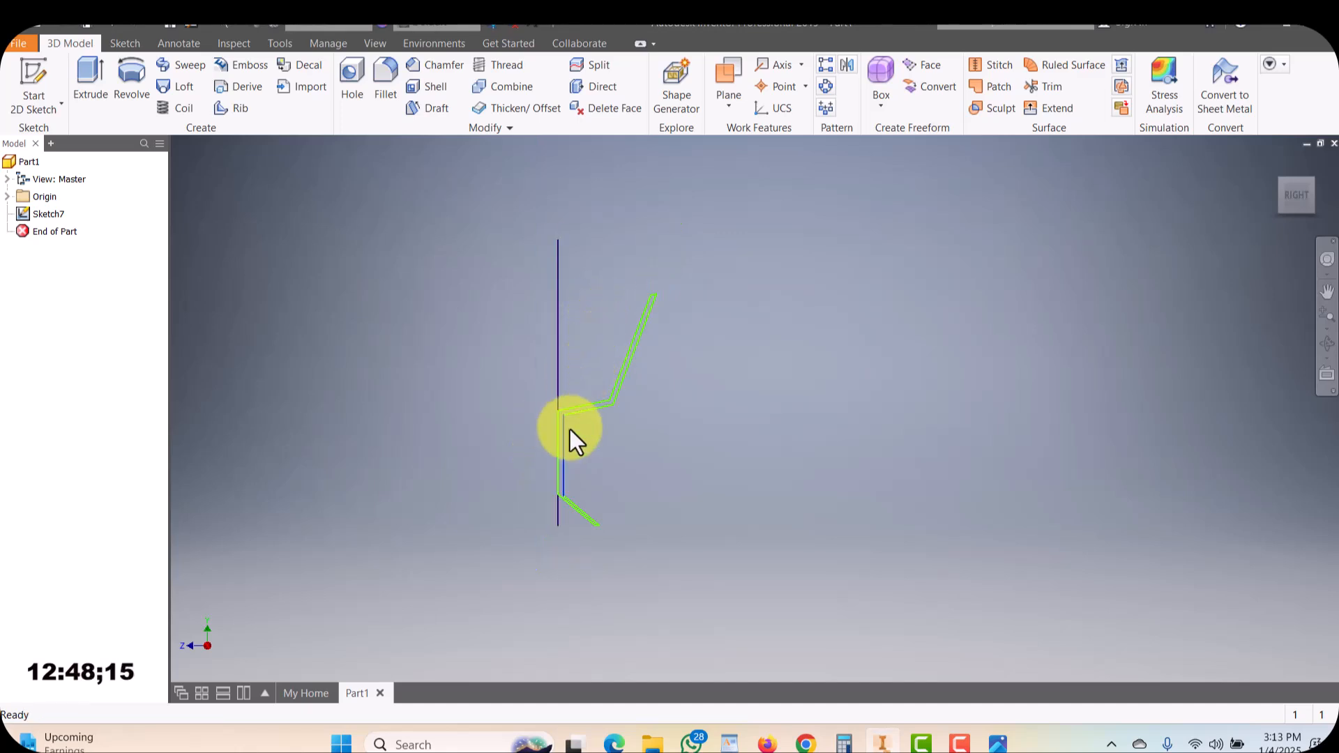
# Edit the goblet sketch, delete the separate vertical axis line, and finish the sketch
pyautogui.click(558, 341)
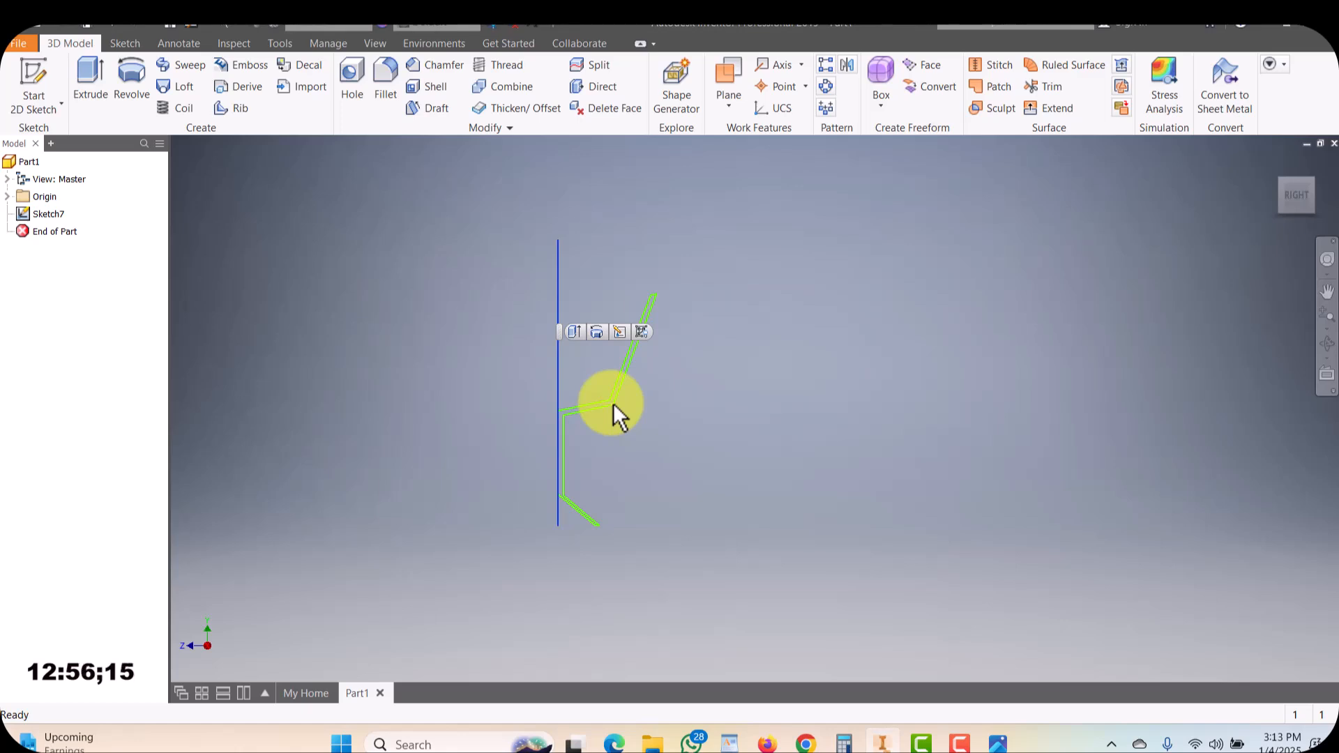
pyautogui.click(36, 214)
pyautogui.rightClick(35, 214)
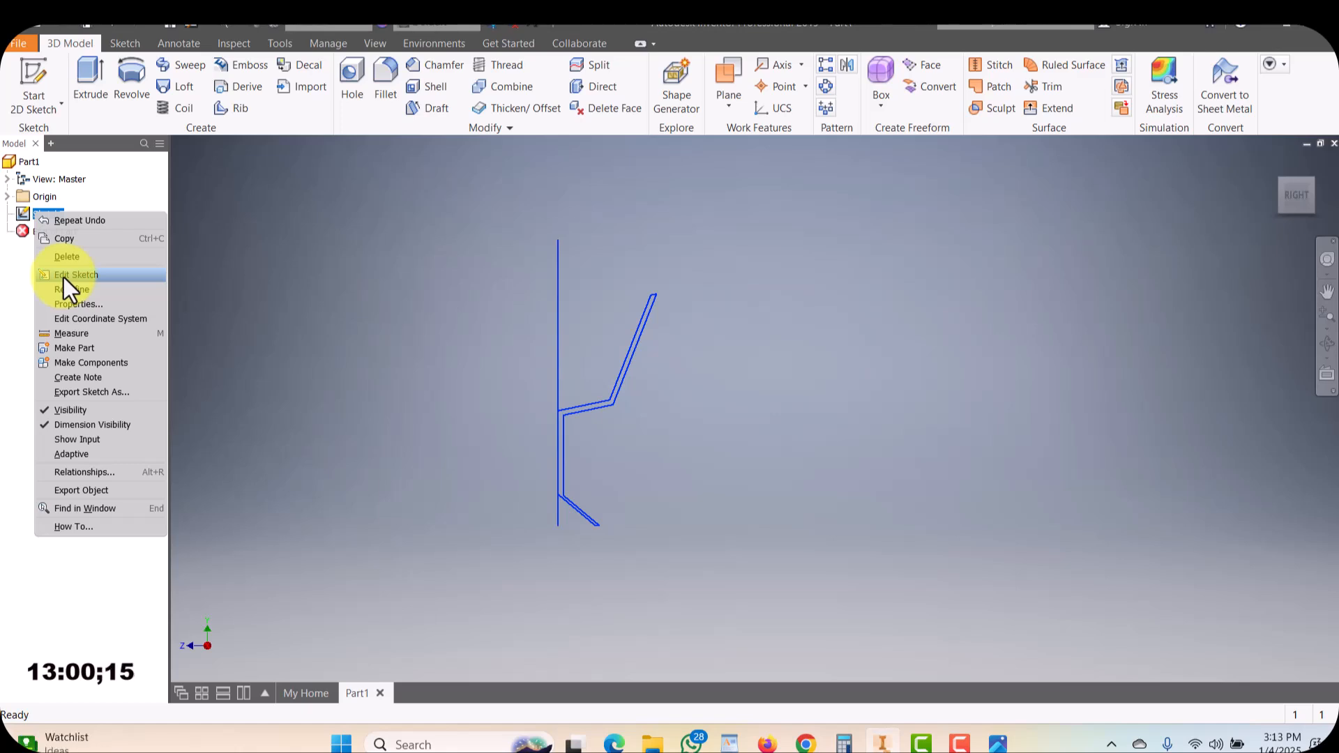
pyautogui.click(63, 276)
pyautogui.click(708, 362)
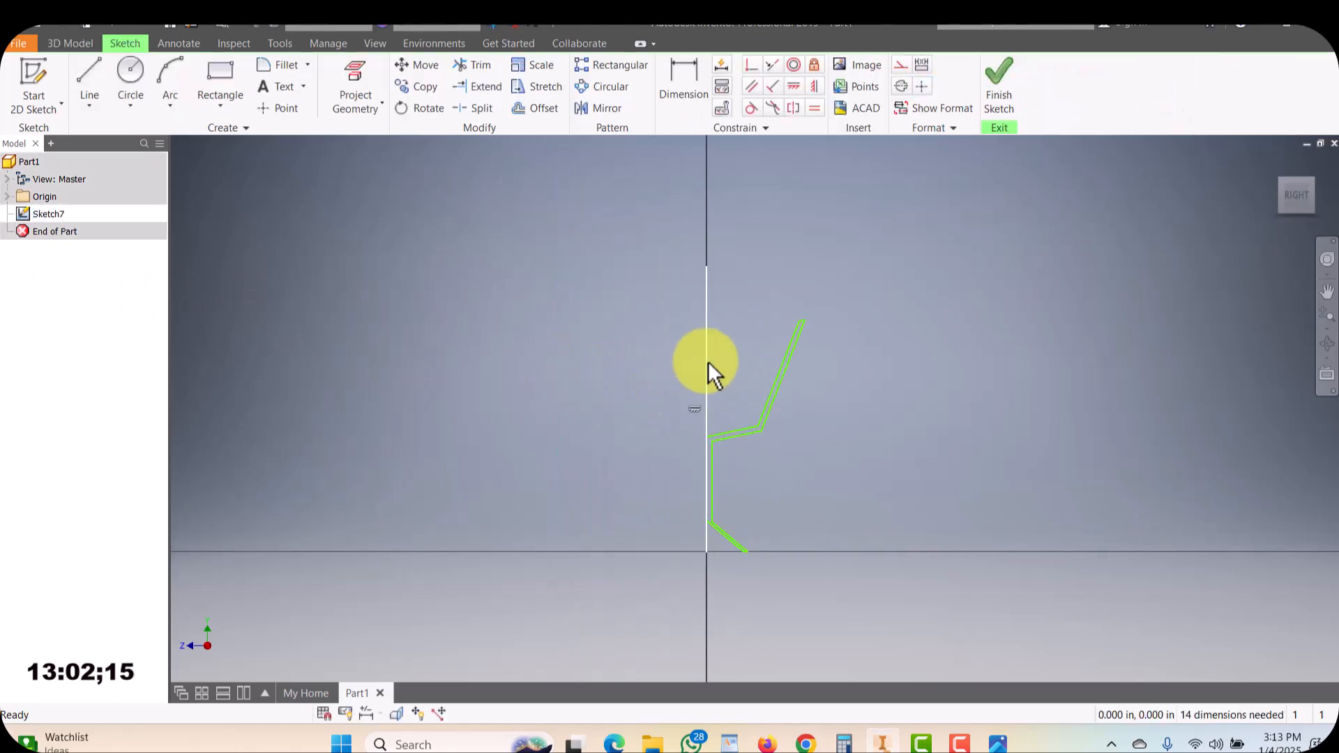
pyautogui.press('Delete')
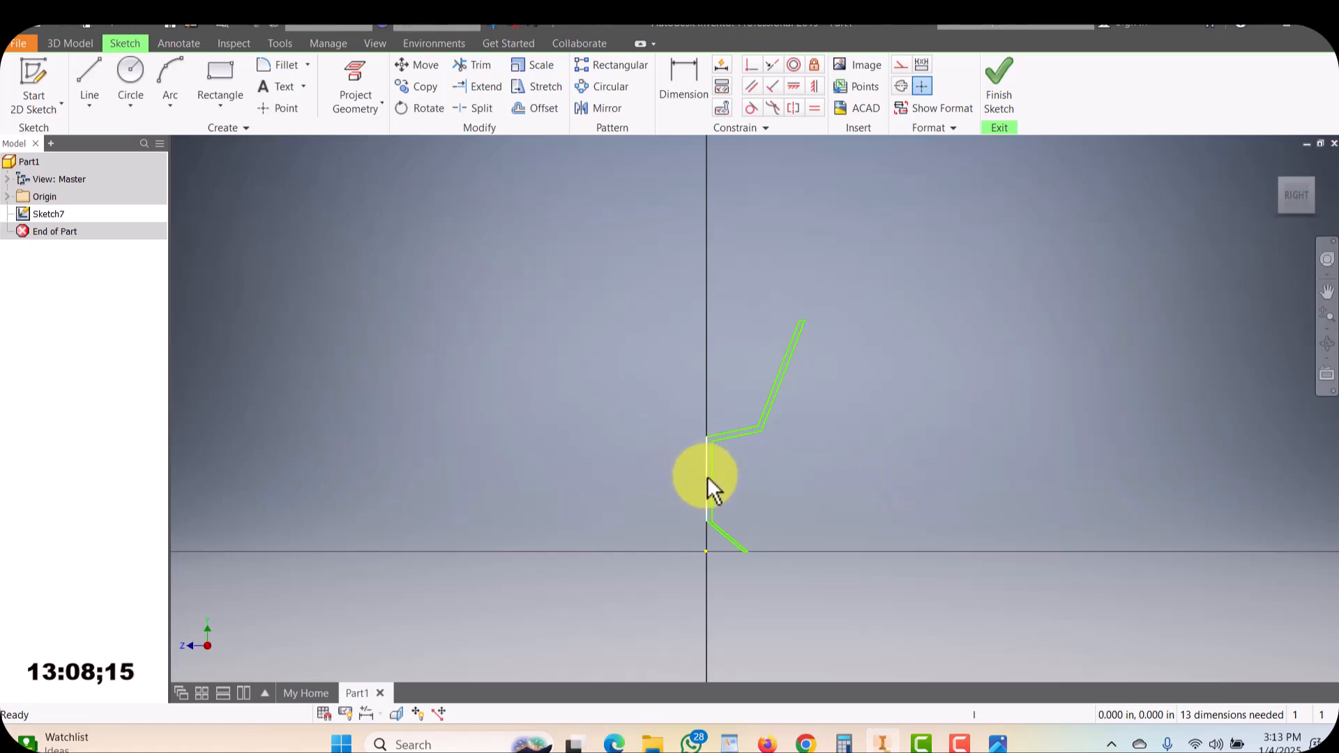
pyautogui.click(996, 111)
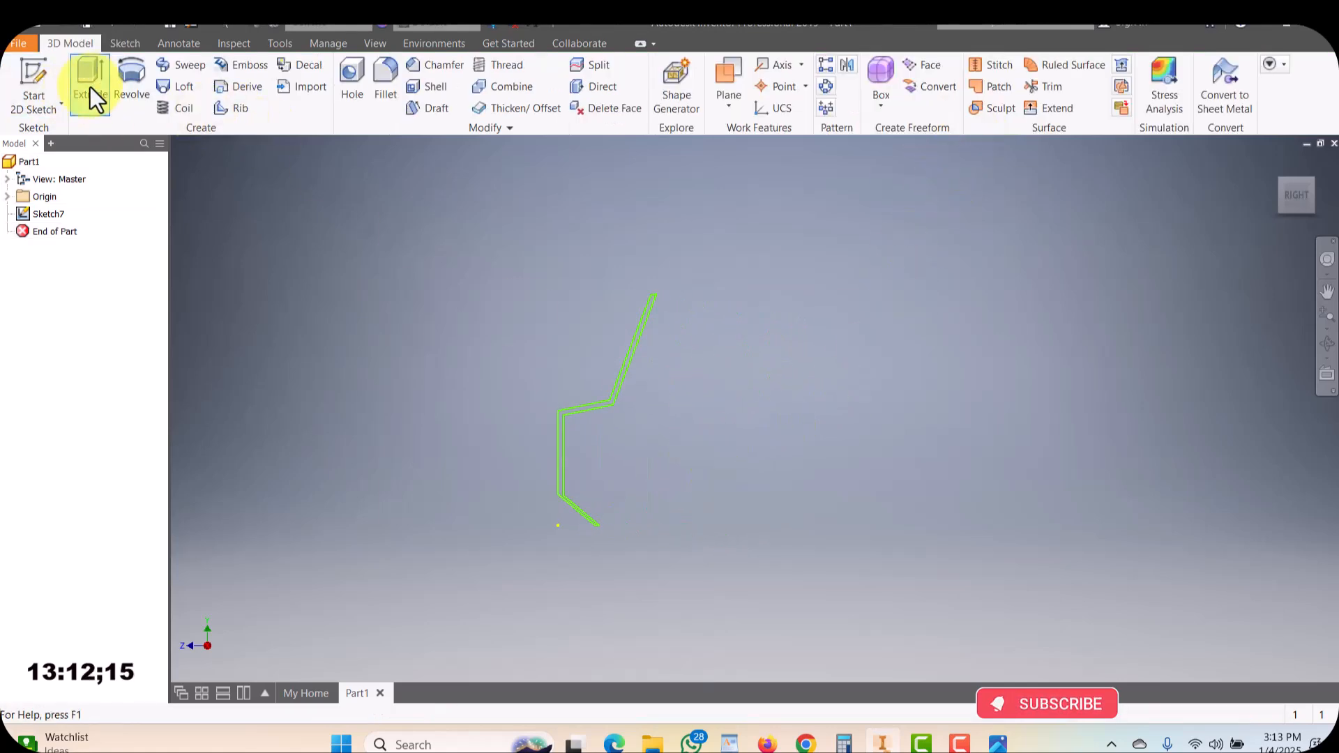
# Revolve the goblet profile a full turn around the stem's vertical inner line into a solid goblet
pyautogui.click(128, 76)
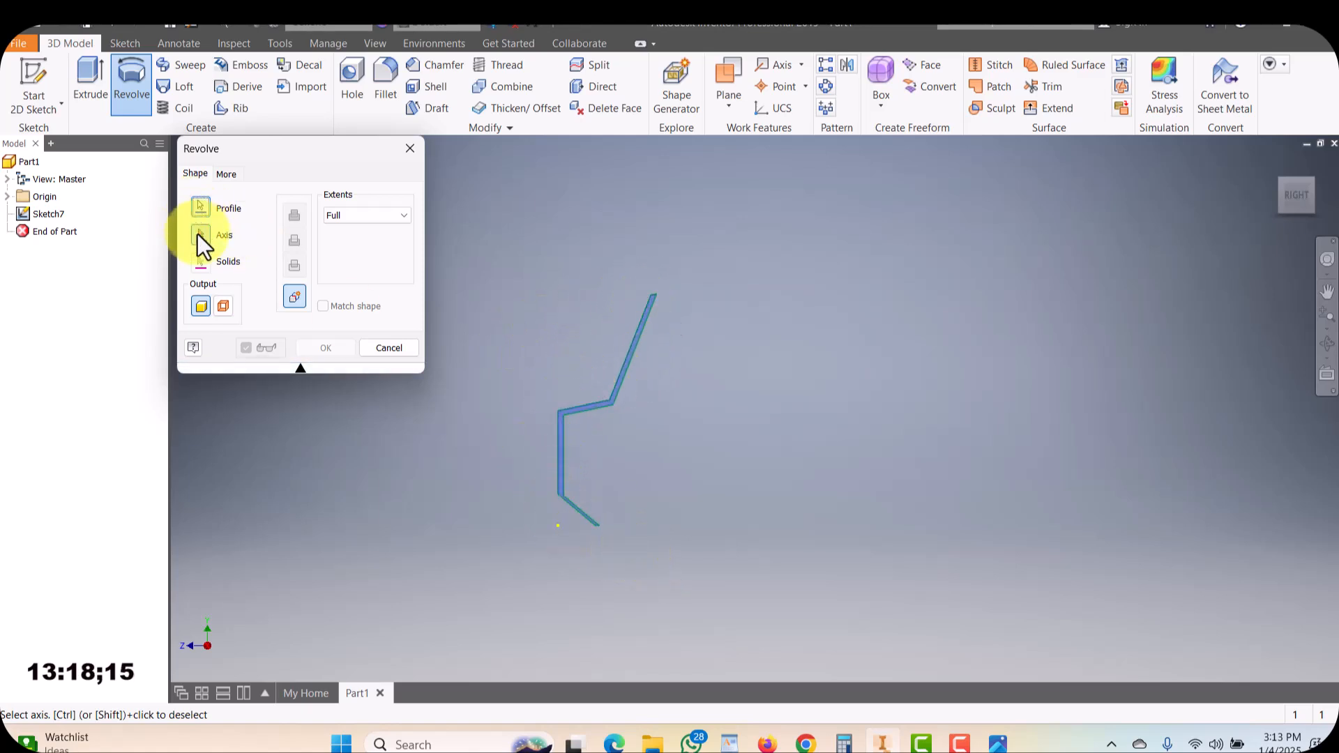
pyautogui.scroll(-2, 550, 460)
pyautogui.scroll(3, 550, 460)
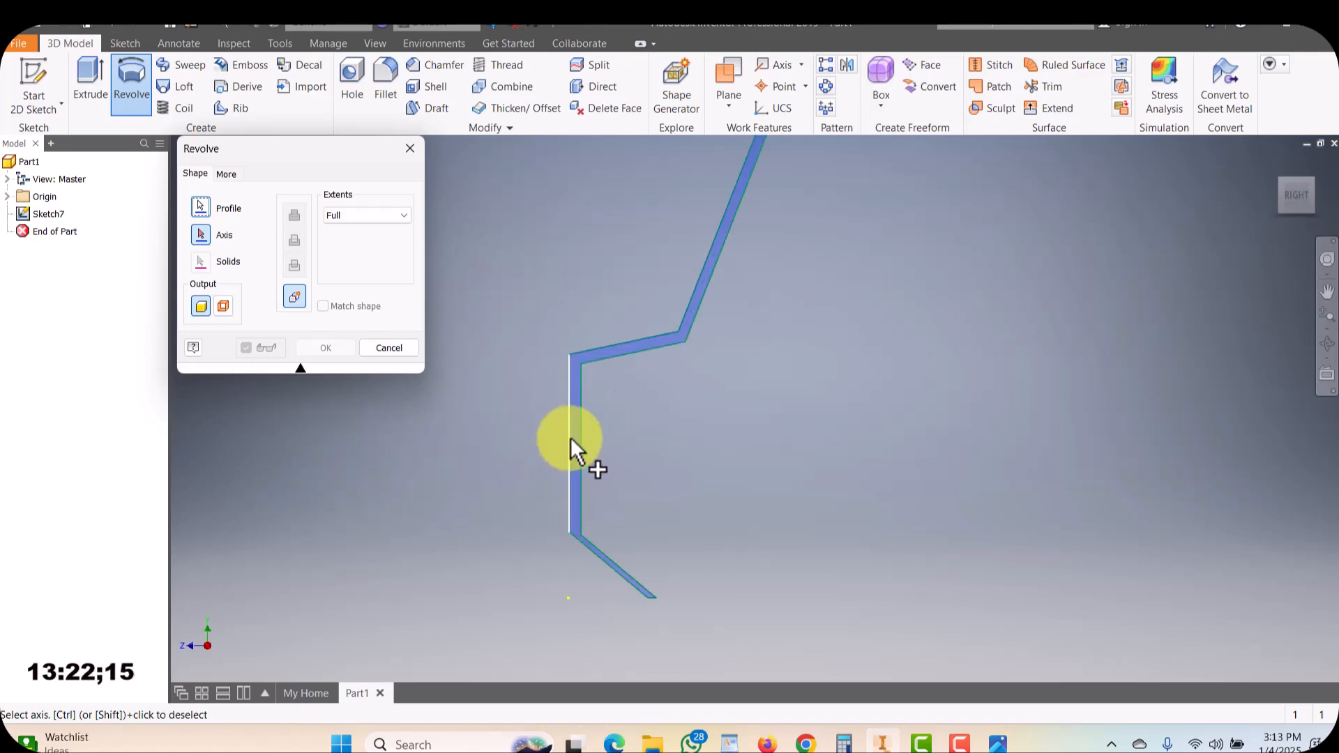
pyautogui.scroll(-1, 570, 438)
pyautogui.scroll(2, 570, 437)
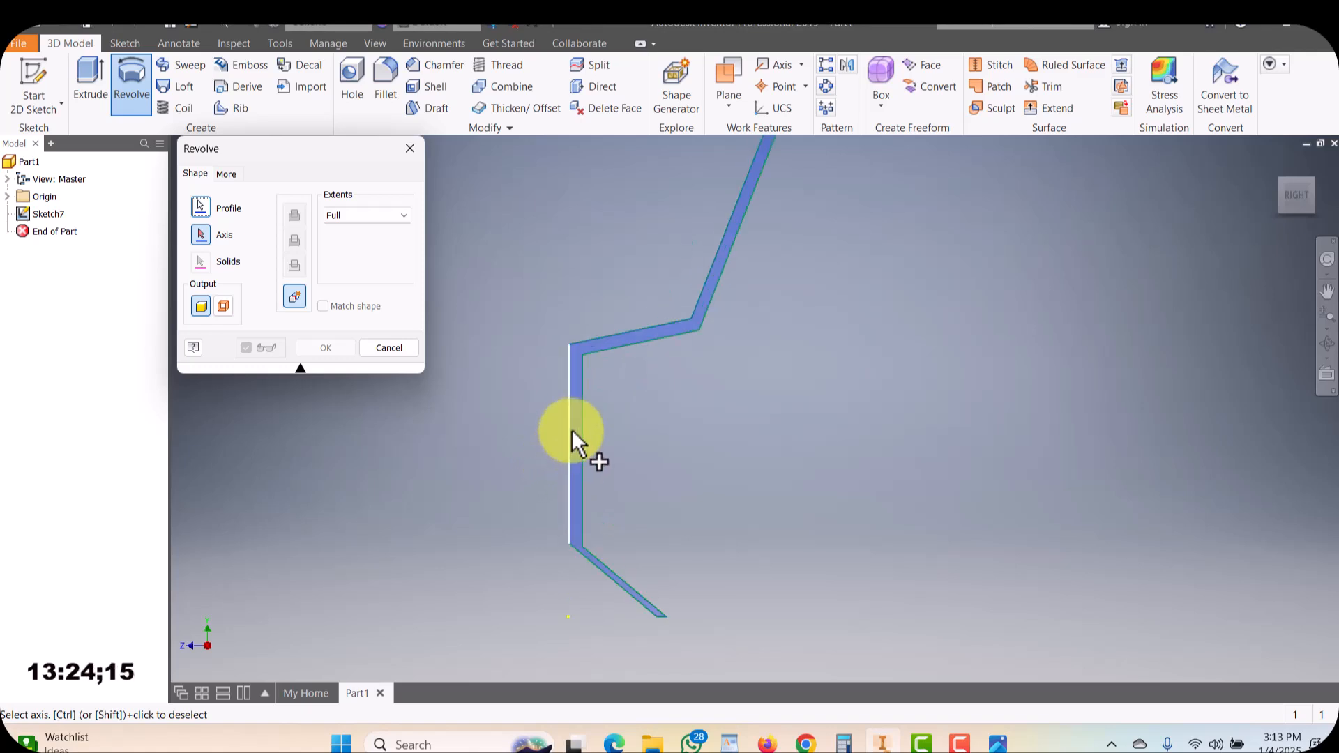
pyautogui.click(570, 442)
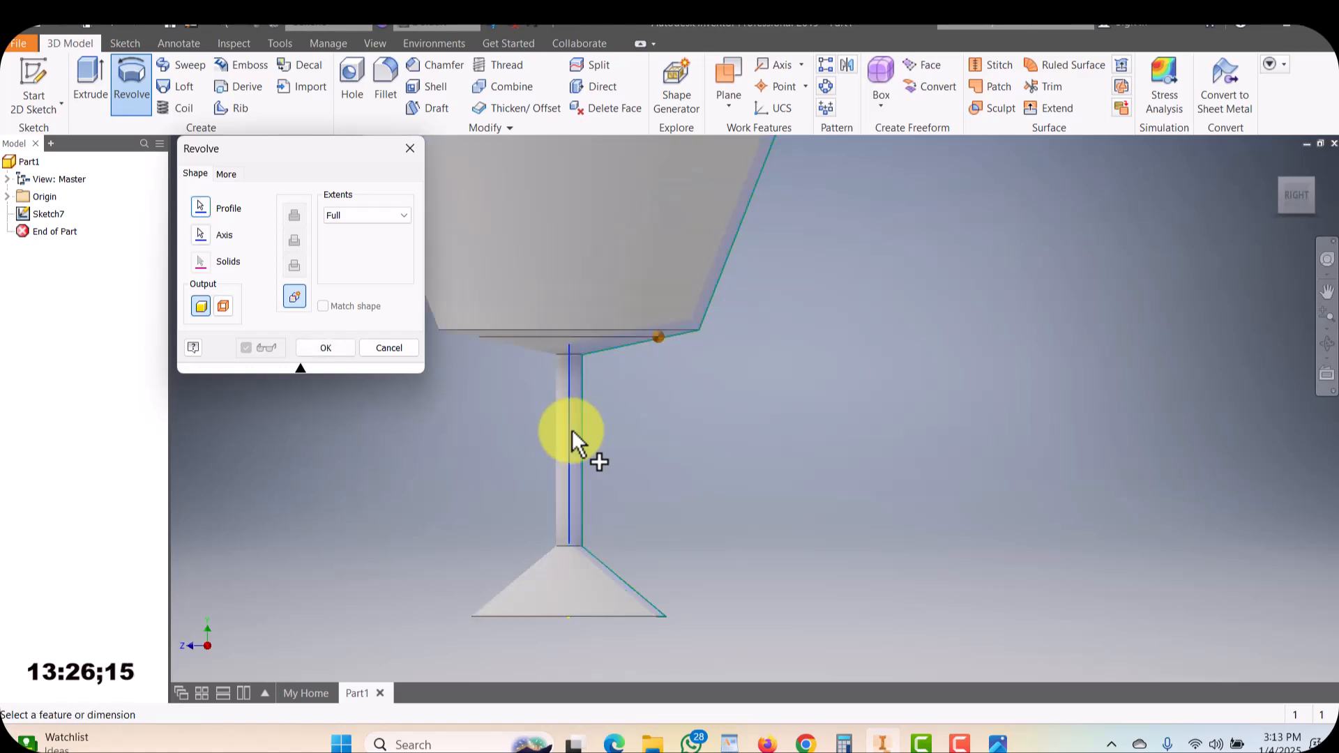
pyautogui.scroll(-3, 718, 450)
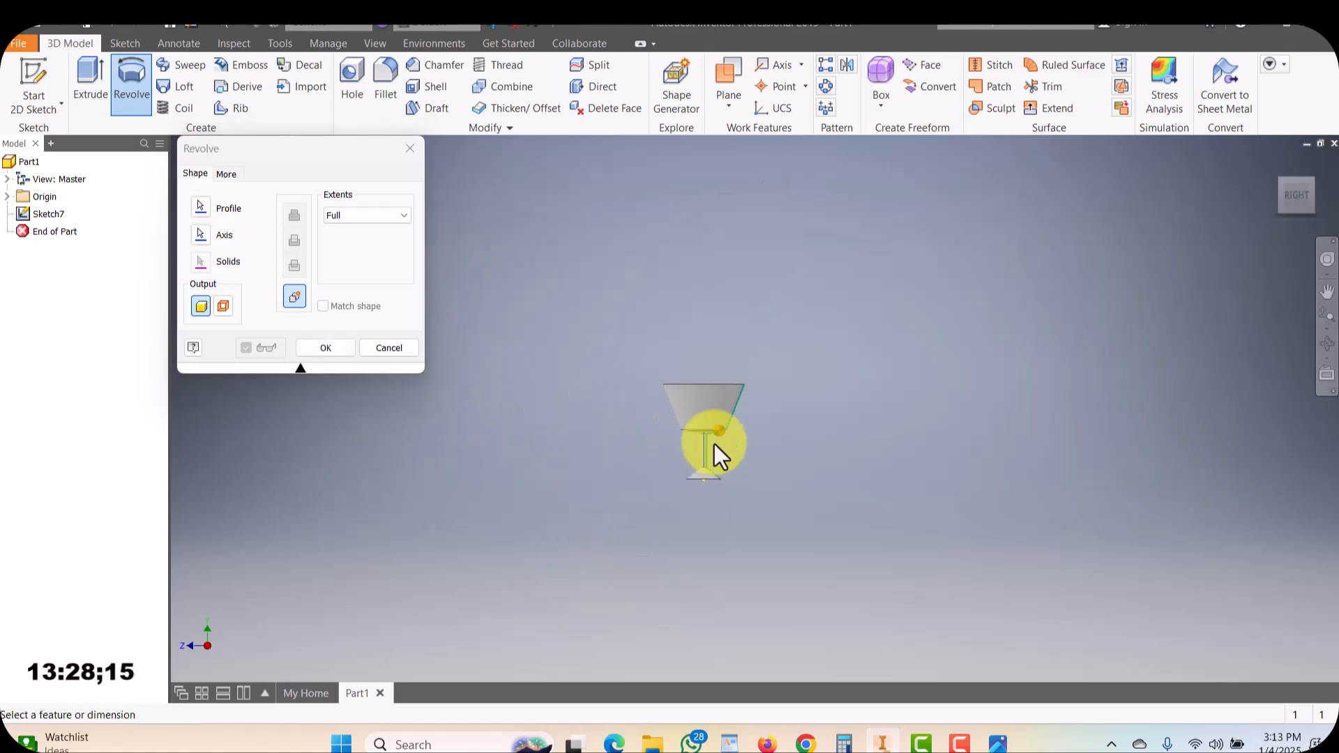
pyautogui.click(311, 346)
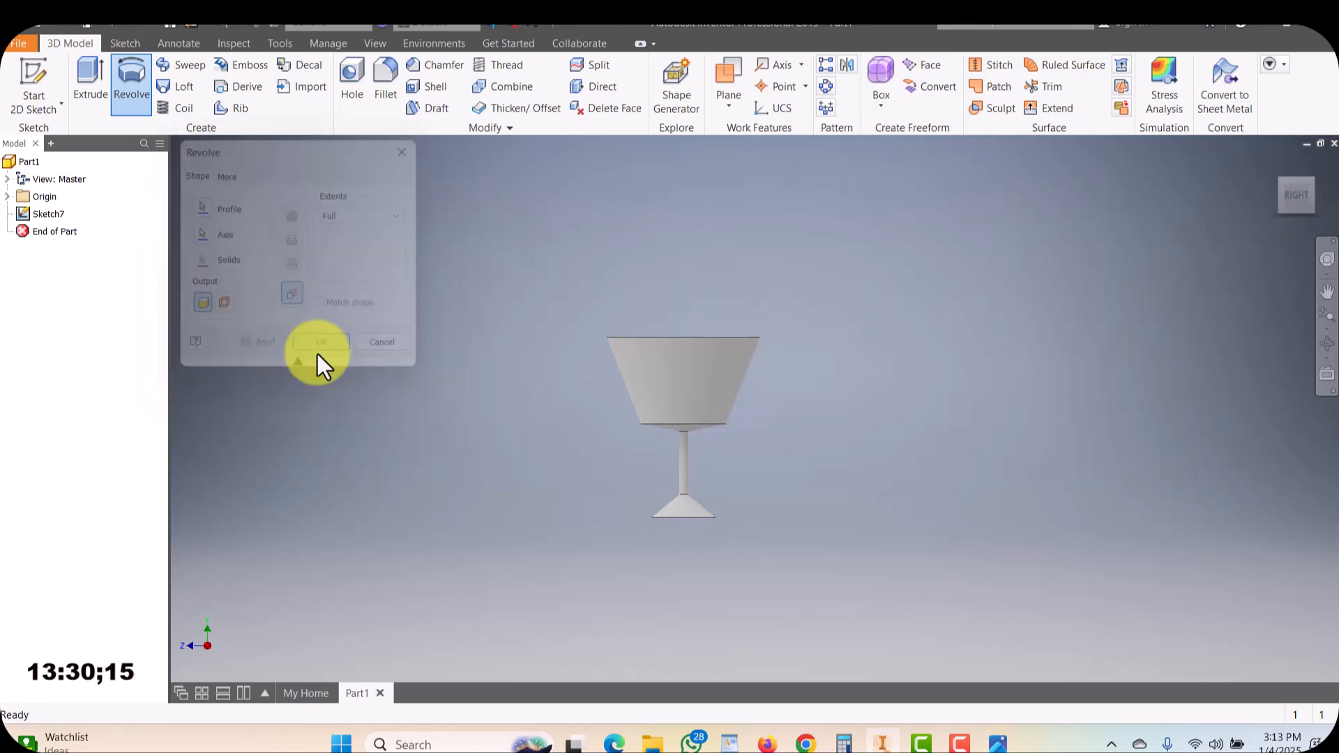
# Orbit and zoom around the revolved goblet solid to examine its bowl, stem and base
pyautogui.keyDown('shift'); pyautogui.moveTo(755, 443); pyautogui.dragTo(725, 430, button='middle'); pyautogui.keyUp('shift')
pyautogui.scroll(5, 724, 425)
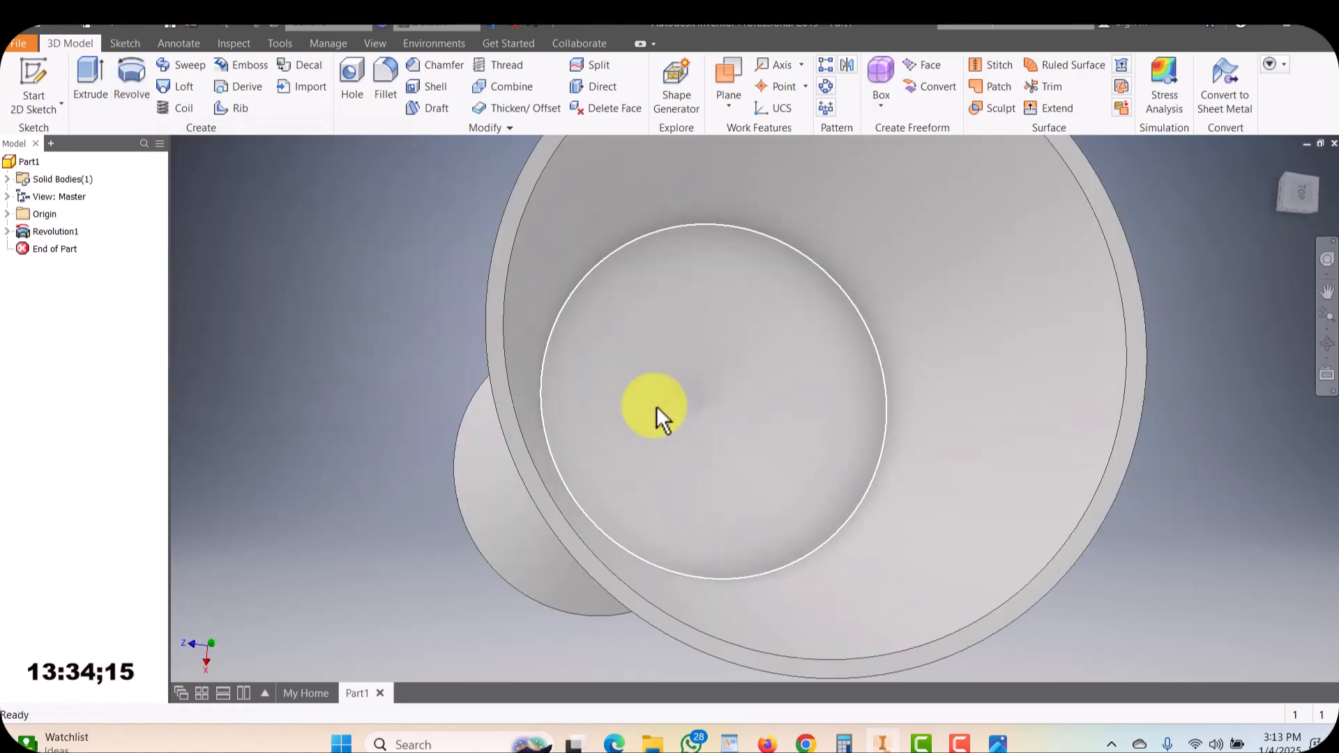
pyautogui.keyDown('shift'); pyautogui.moveTo(825, 520); pyautogui.dragTo(823, 457, button='middle'); pyautogui.keyUp('shift')
pyautogui.scroll(-8, 738, 593)
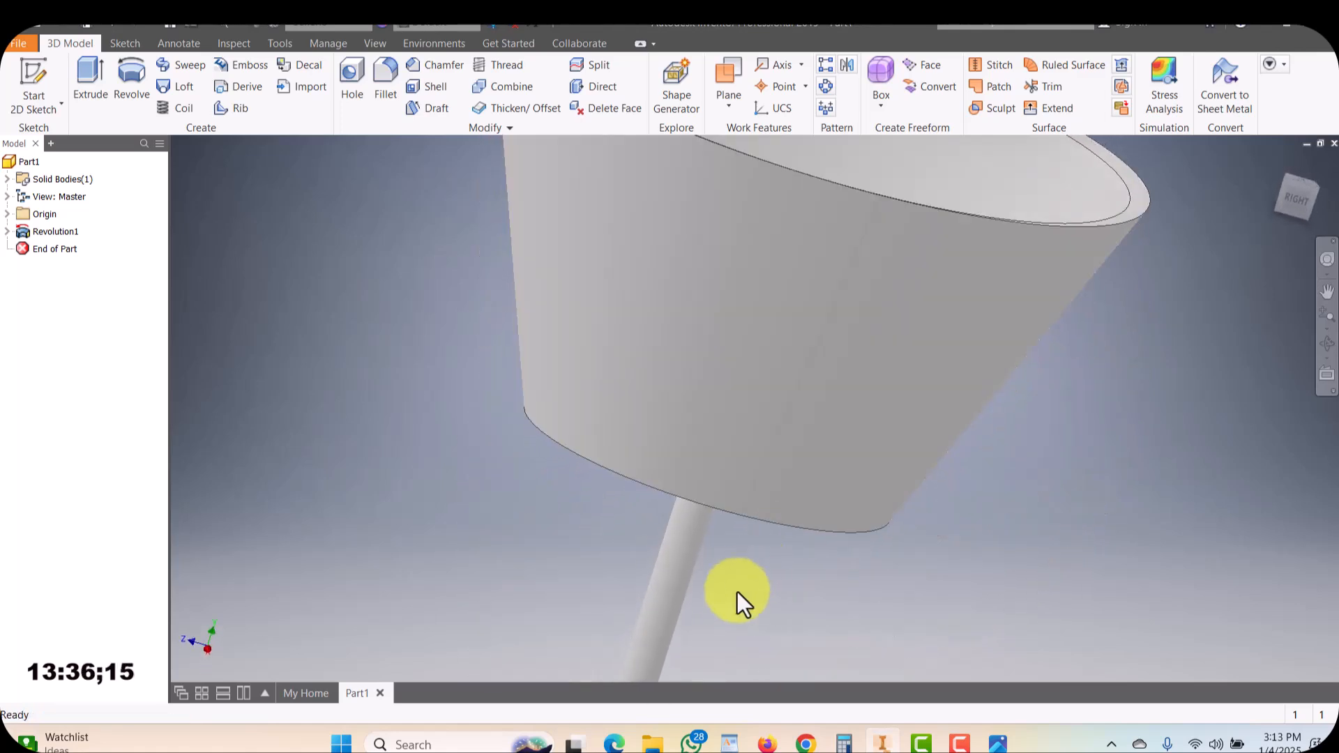
pyautogui.keyDown('shift'); pyautogui.moveTo(764, 531); pyautogui.dragTo(662, 572, button='middle'); pyautogui.keyUp('shift')
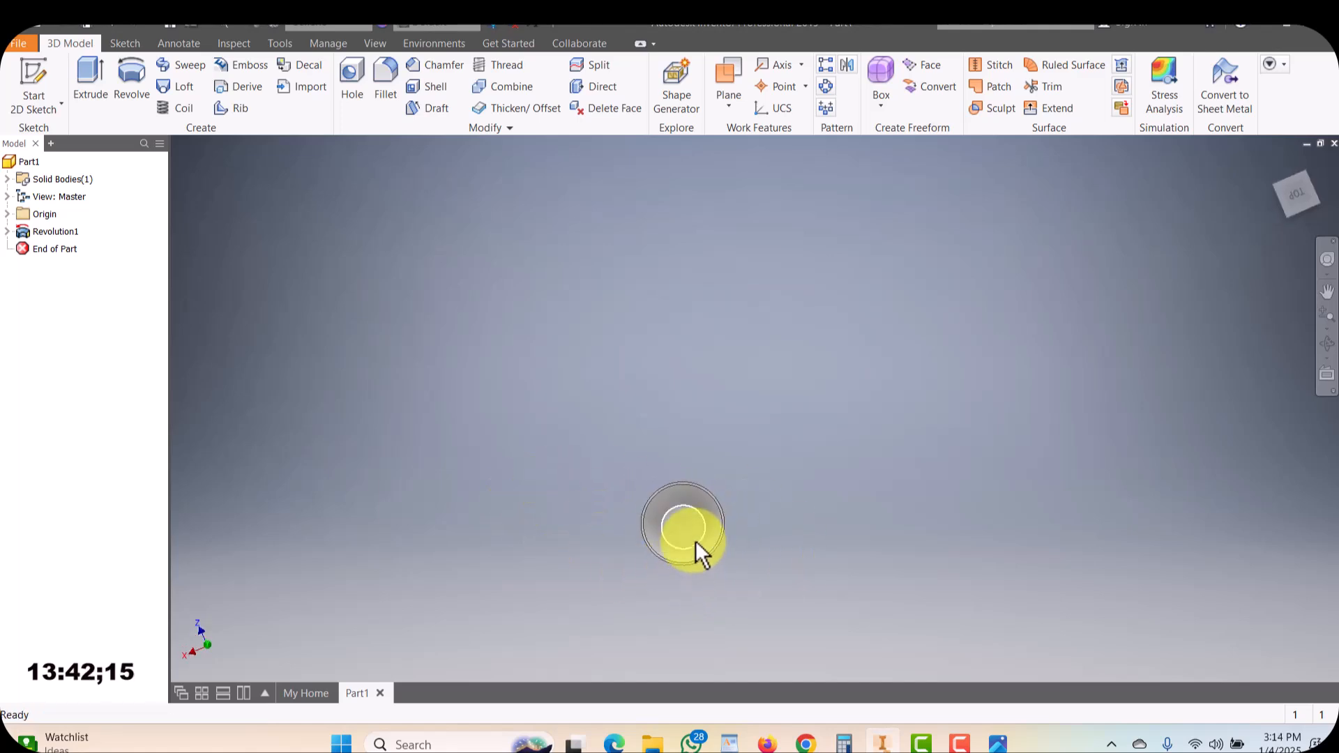
pyautogui.scroll(8, 696, 541)
pyautogui.scroll(-8, 663, 524)
pyautogui.keyDown('shift'); pyautogui.moveTo(666, 526); pyautogui.dragTo(956, 353, button='middle'); pyautogui.keyUp('shift')
pyautogui.keyDown('shift'); pyautogui.moveTo(449, 396); pyautogui.dragTo(597, 409, button='middle'); pyautogui.keyUp('shift')
pyautogui.click(559, 332)
pyautogui.keyDown('shift'); pyautogui.moveTo(507, 369); pyautogui.dragTo(646, 450, button='middle'); pyautogui.keyUp('shift')
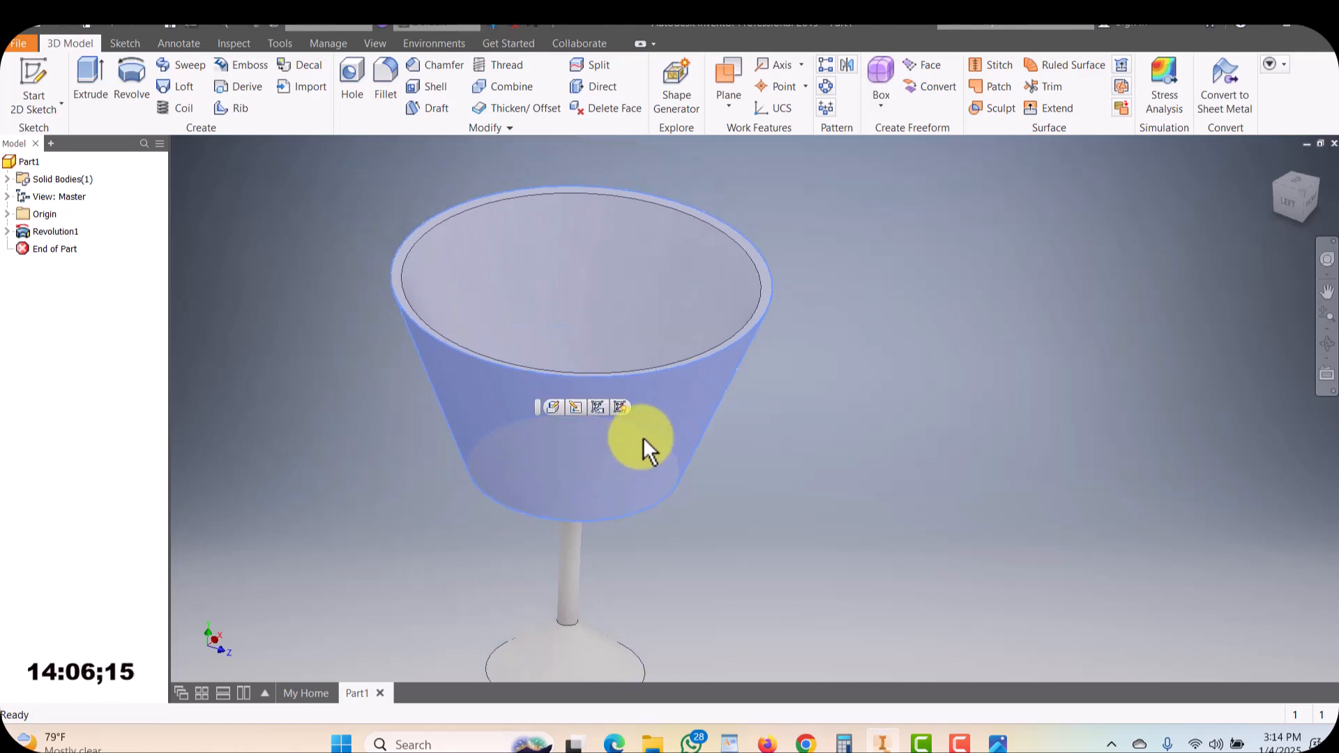
pyautogui.press('Escape')
pyautogui.scroll(5, 643, 439)
pyautogui.scroll(-3, 657, 458)
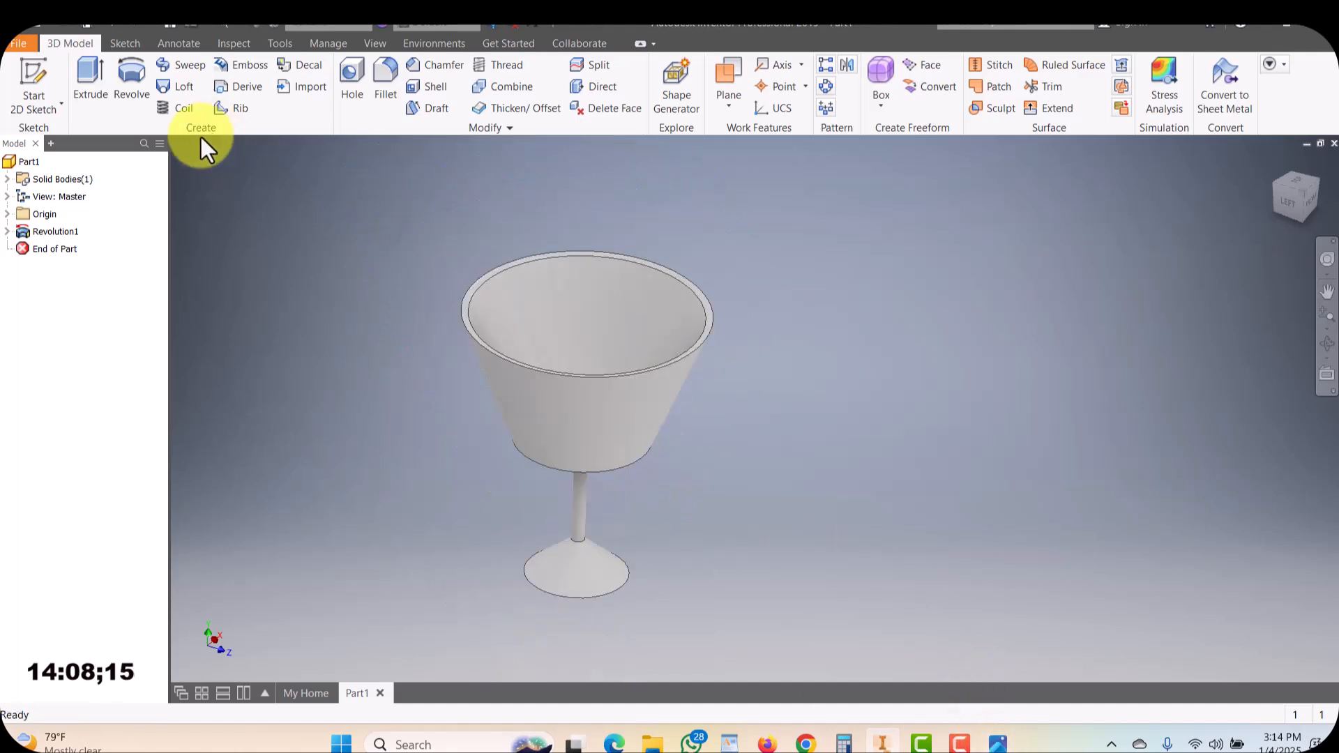
# Create a new part document, accepting the style conflict notice
pyautogui.click(49, 22)
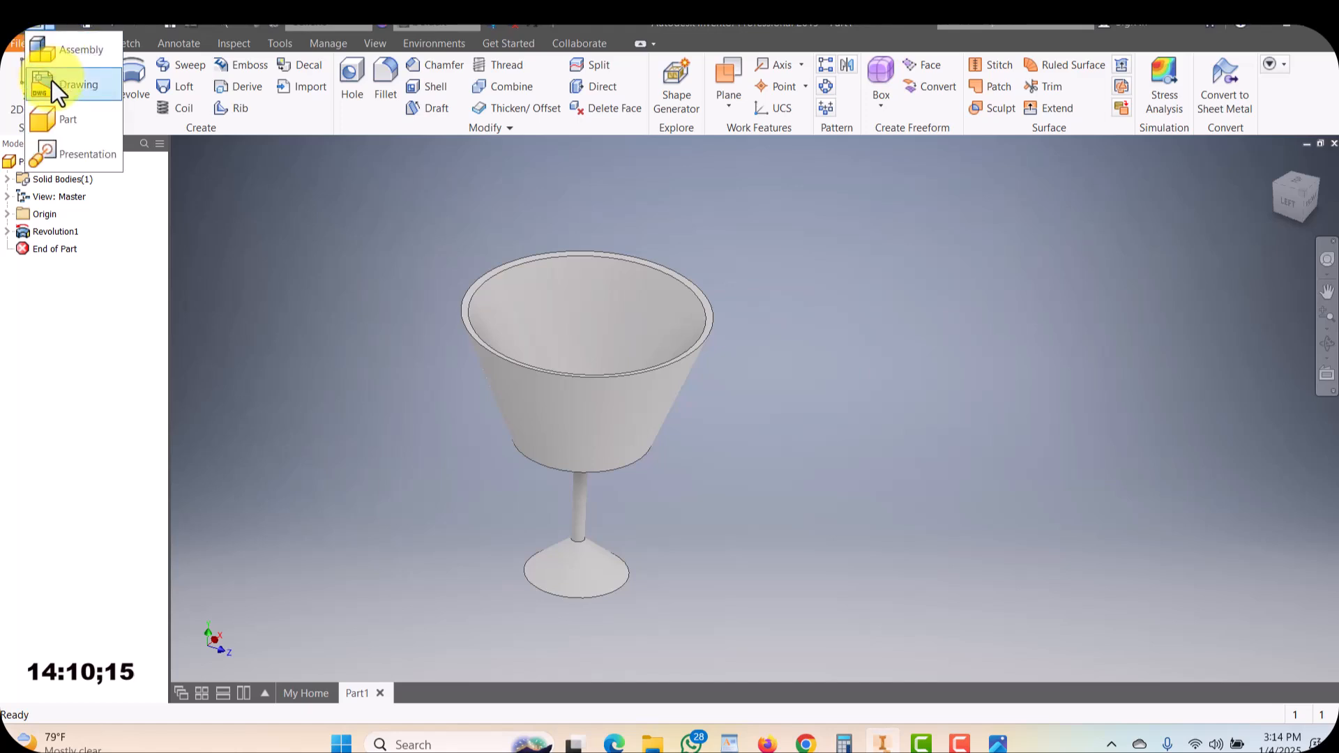
pyautogui.click(56, 119)
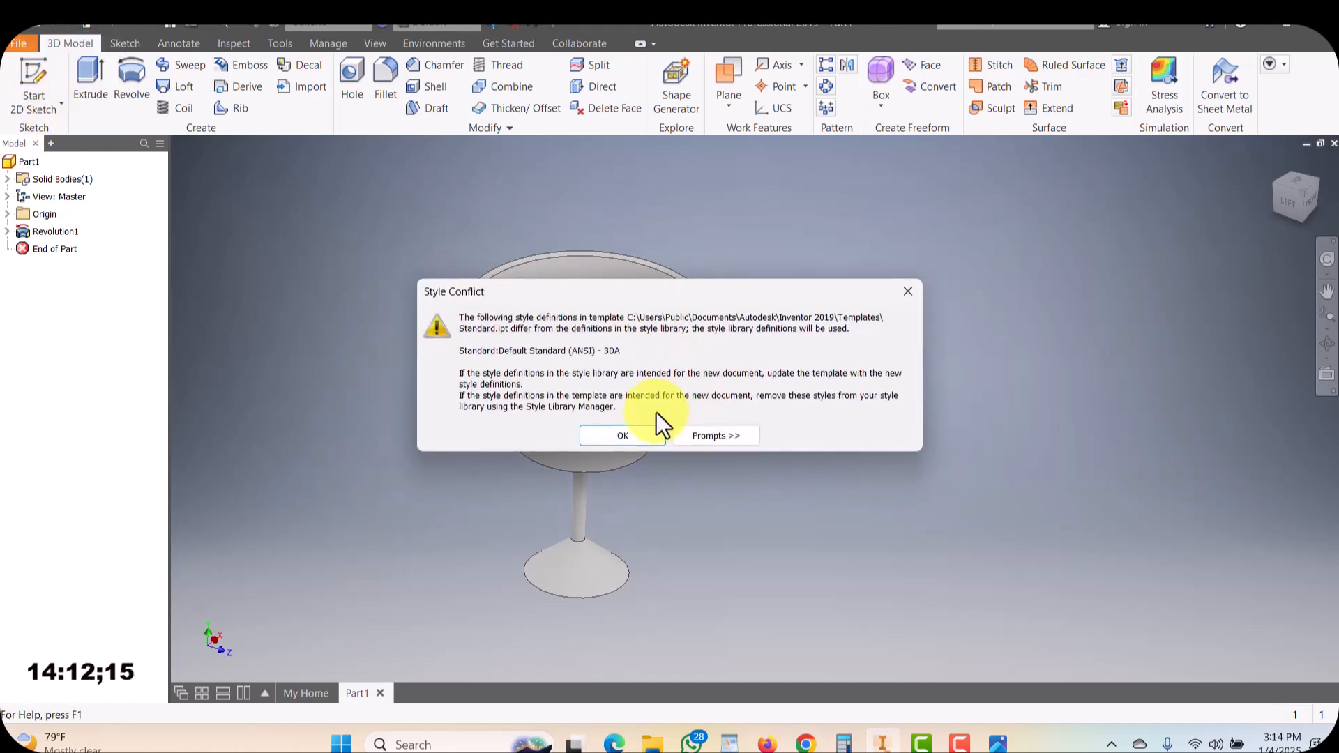
pyautogui.click(650, 437)
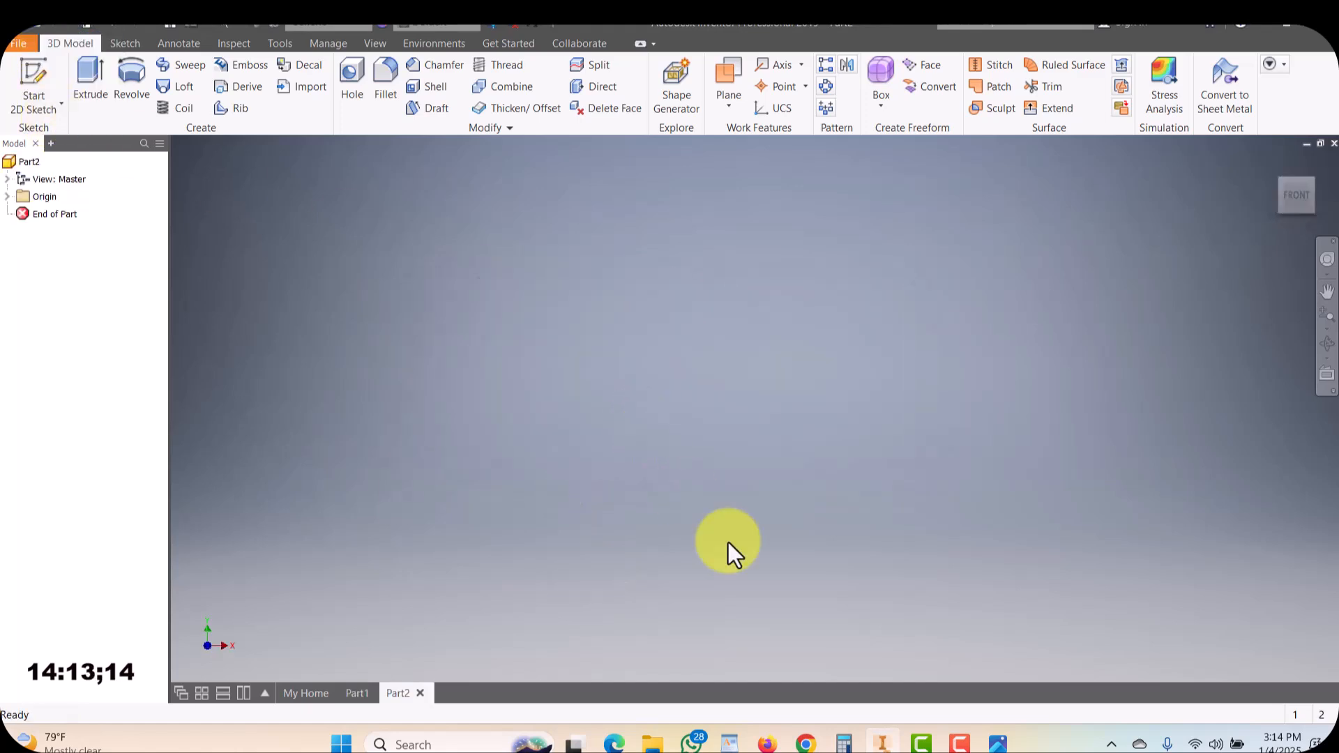
# Compare with the reference image and start a 2D sketch on the XY plane of the new part
pyautogui.click(998, 743)
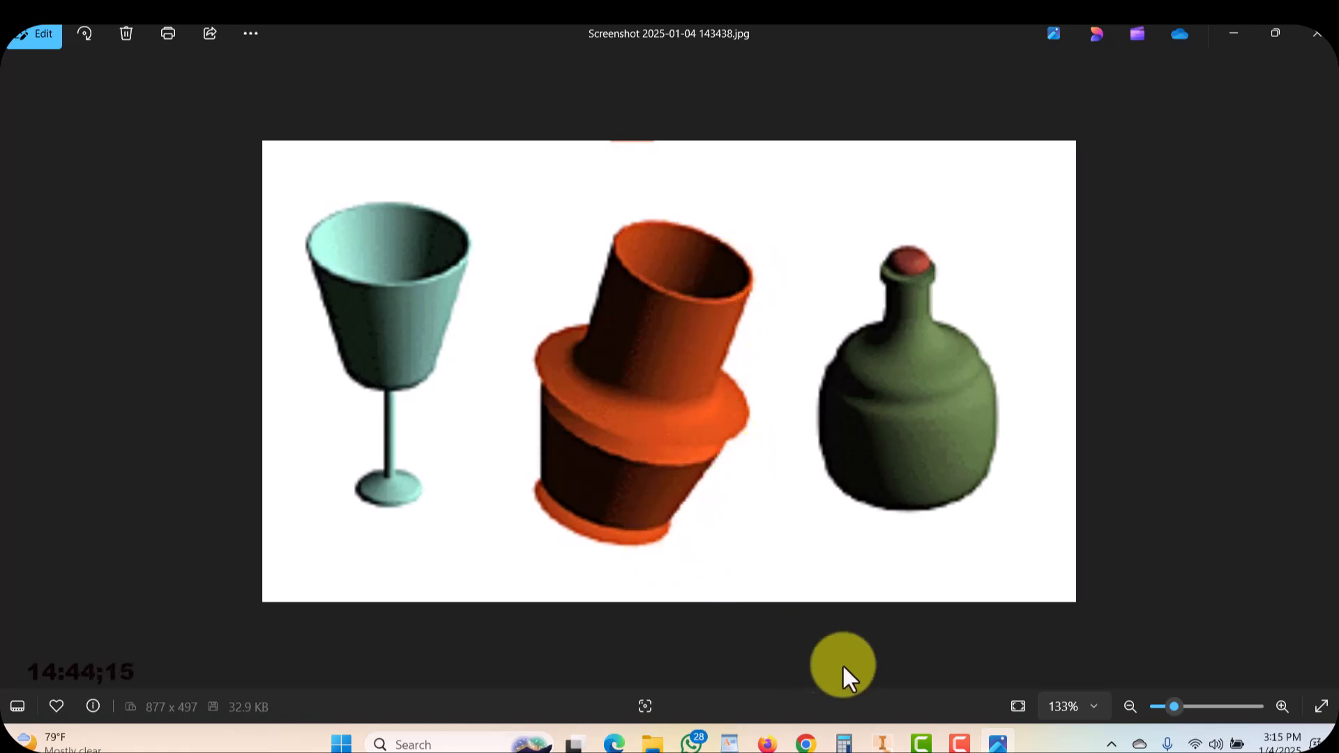
pyautogui.click(879, 745)
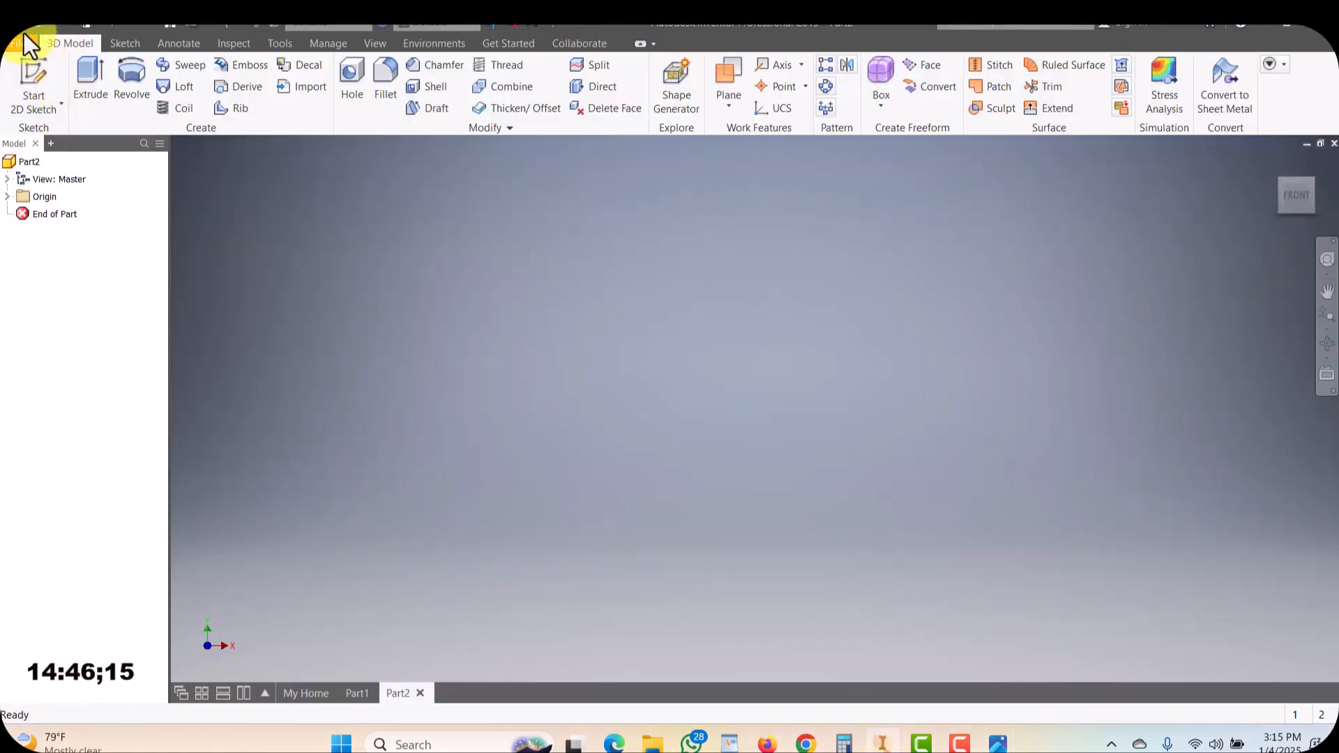
pyautogui.click(31, 73)
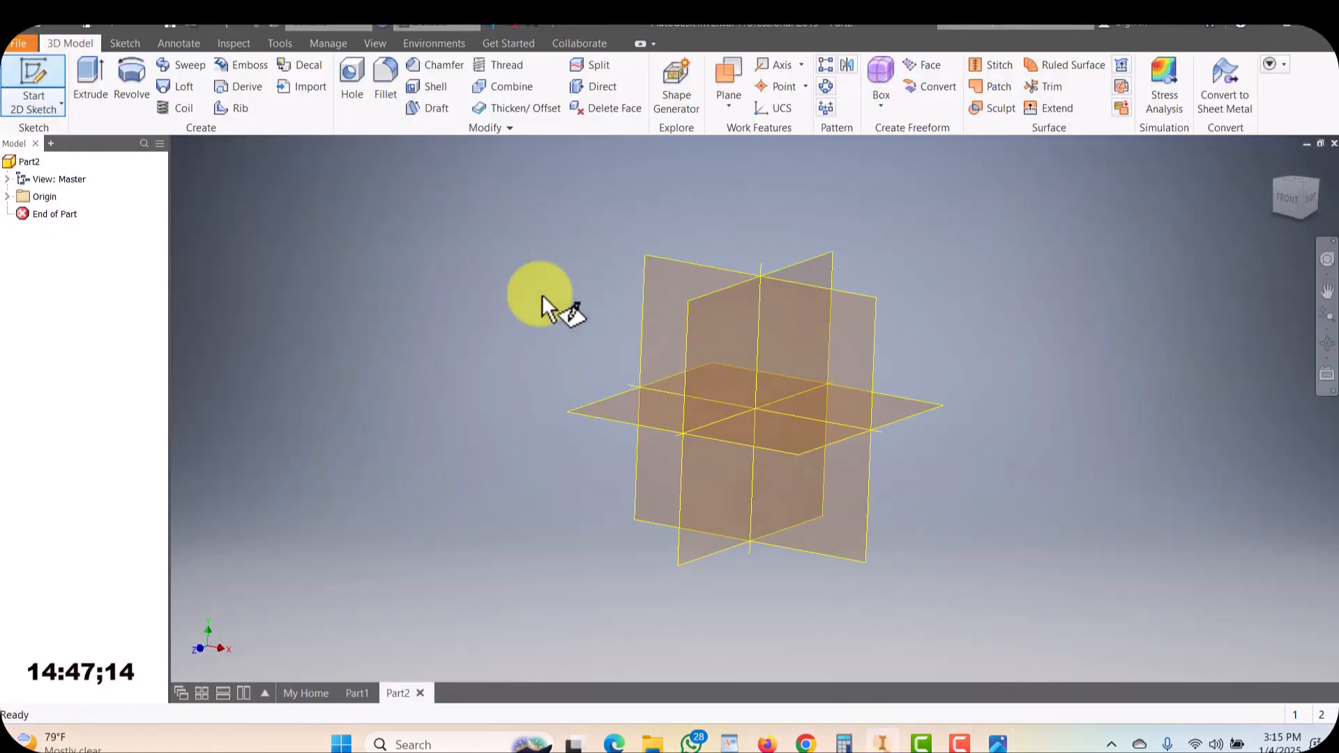
pyautogui.click(678, 288)
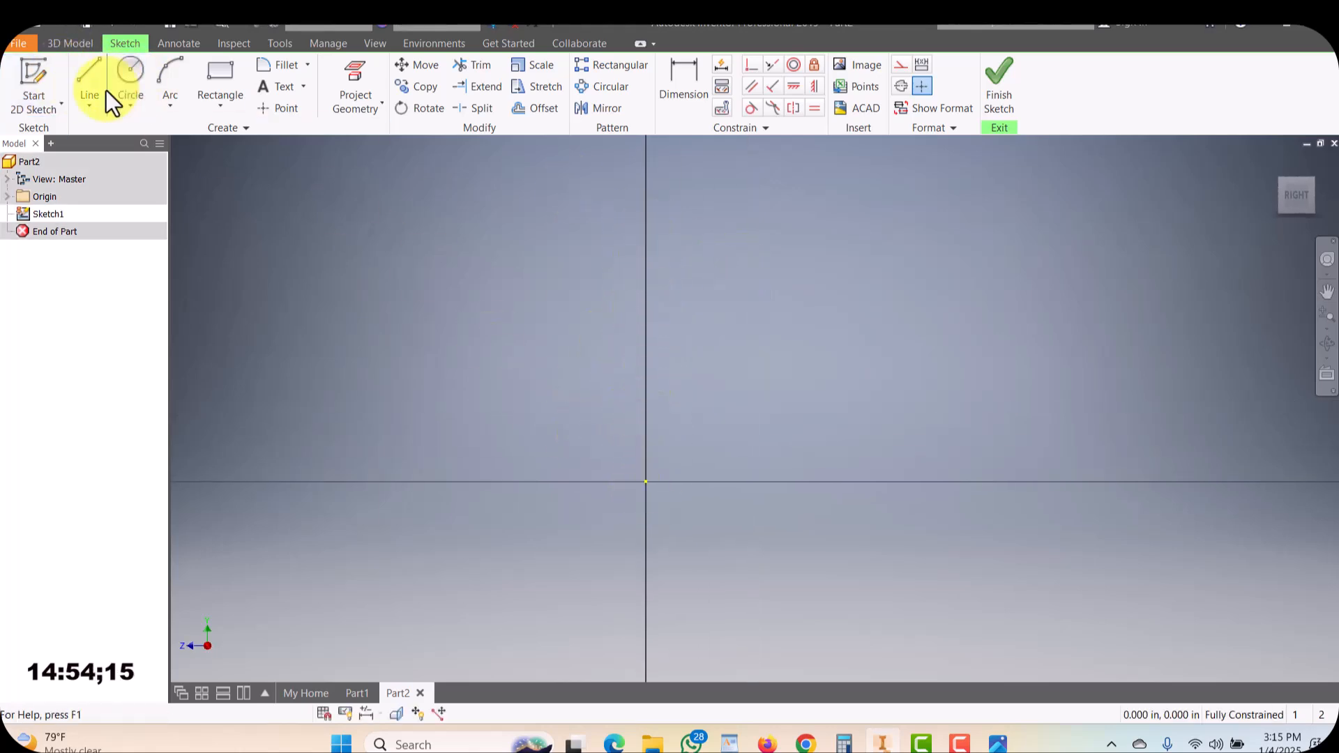
# Draw the outer bowl wall with the Line tool: a vertical line down, then a short diagonal outward
pyautogui.click(90, 74)
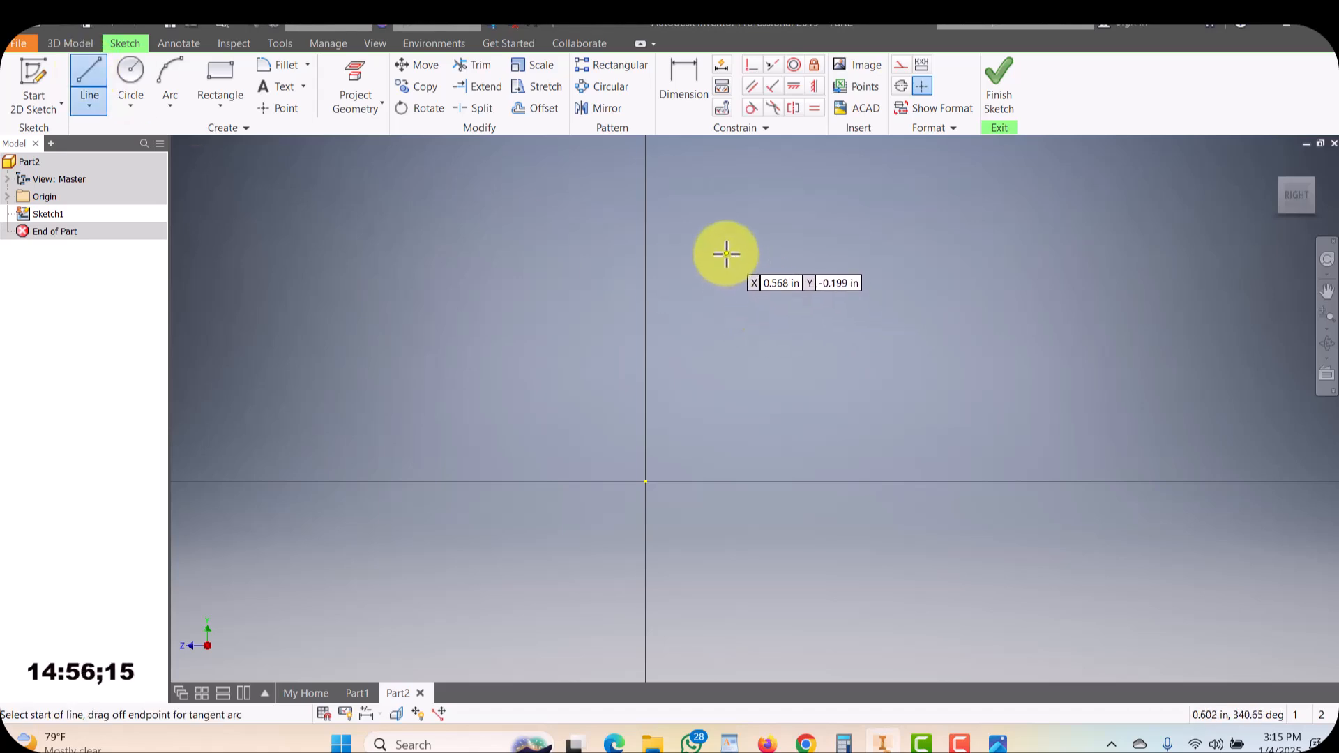
pyautogui.click(721, 223)
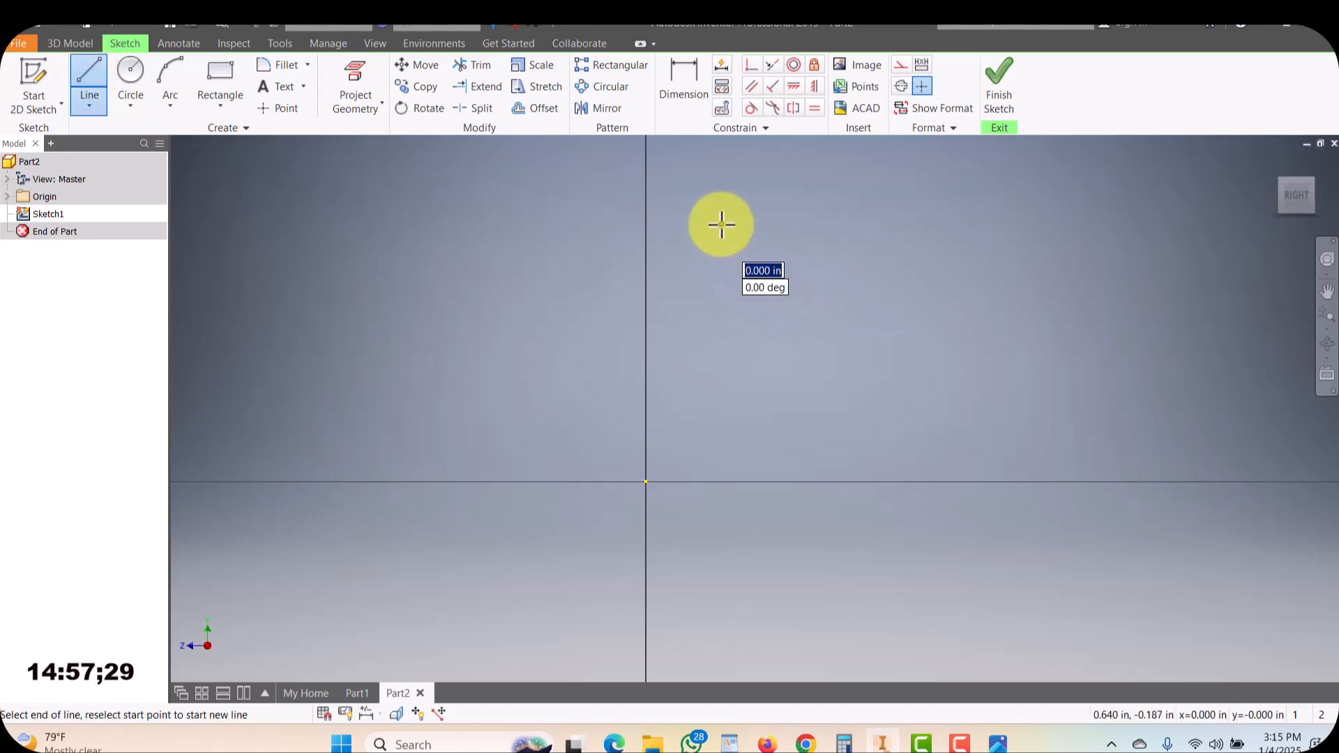
pyautogui.click(720, 308)
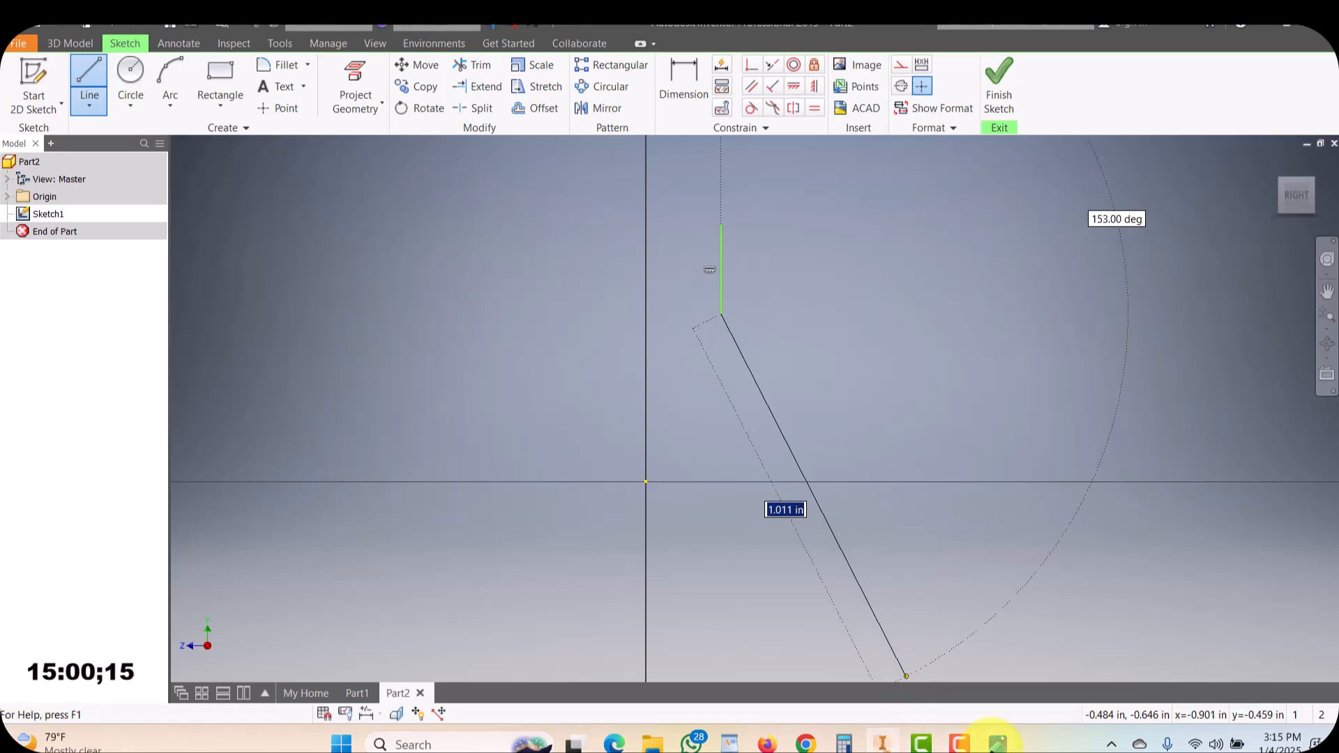
pyautogui.click(997, 743)
pyautogui.click(997, 744)
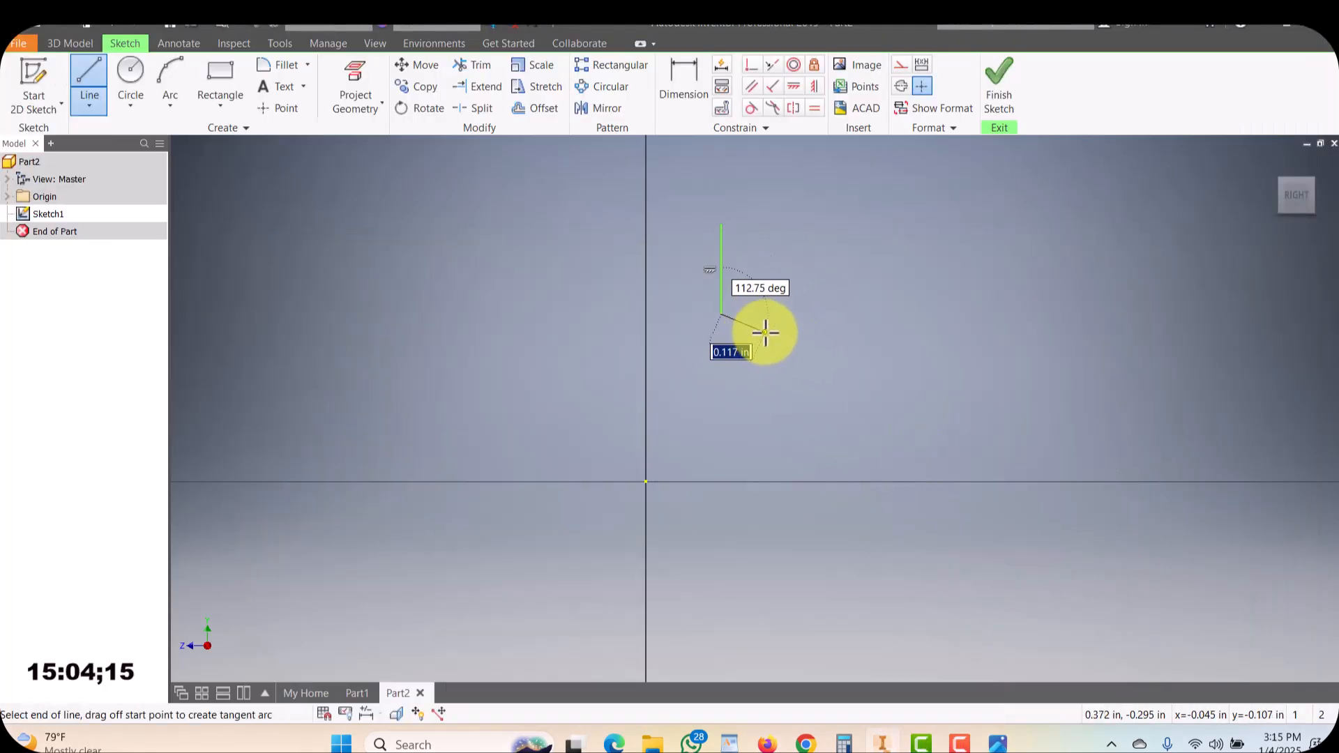
pyautogui.click(765, 332)
# Check the reference image and continue the profile with a long diagonal line down toward the base
pyautogui.click(998, 743)
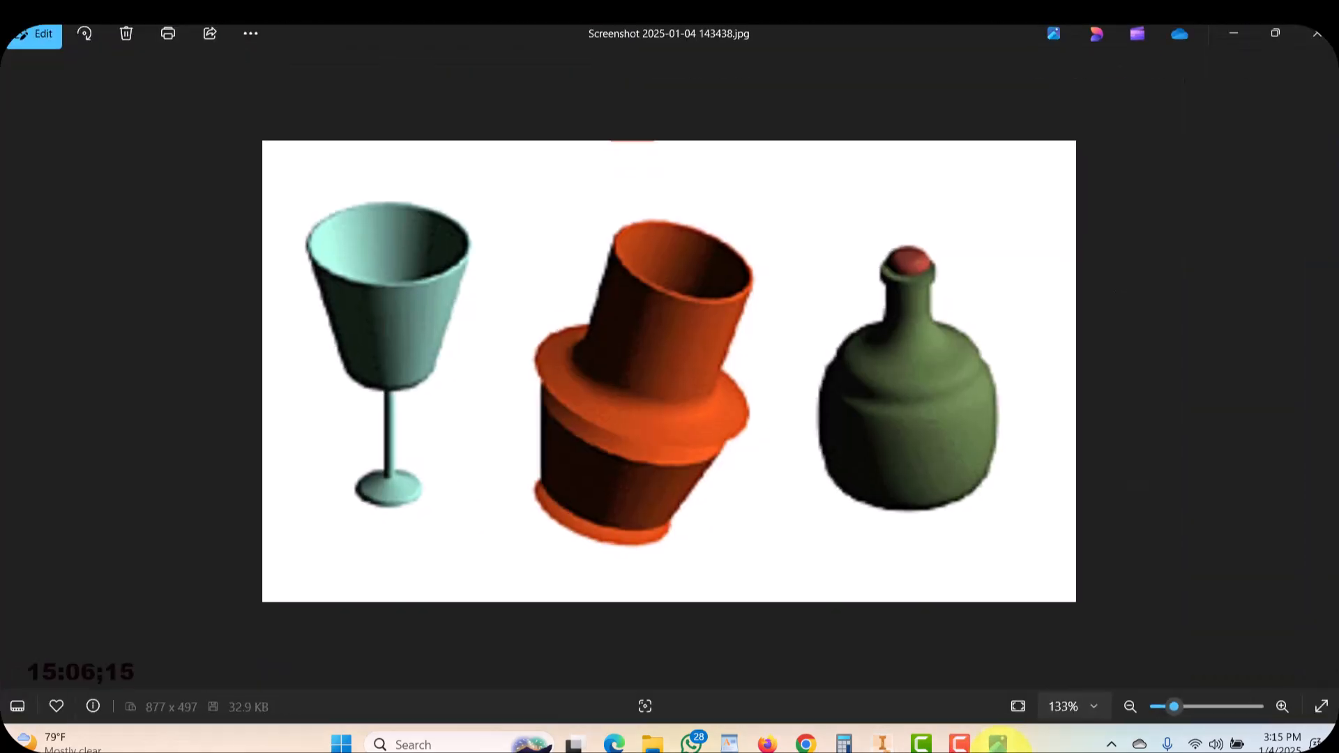
pyautogui.click(997, 744)
pyautogui.scroll(-2, 769, 356)
pyautogui.scroll(5, 769, 356)
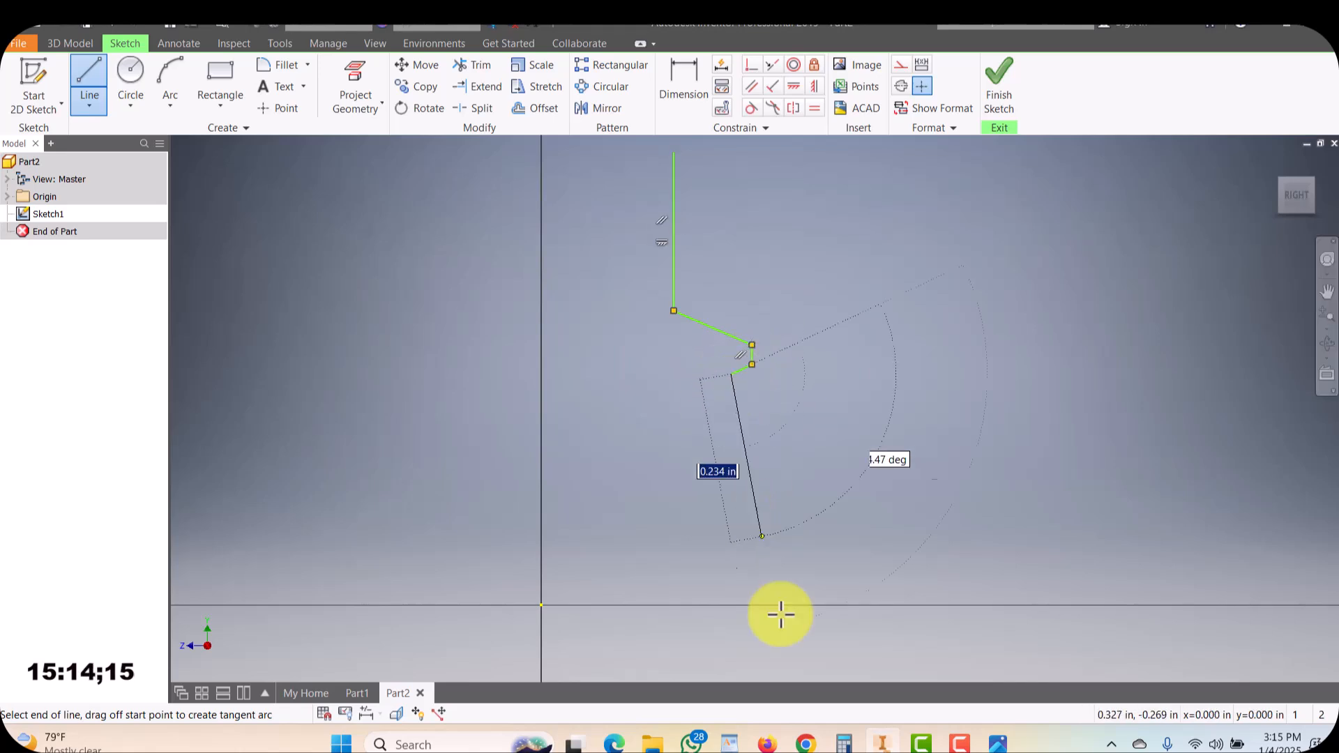
pyautogui.click(997, 743)
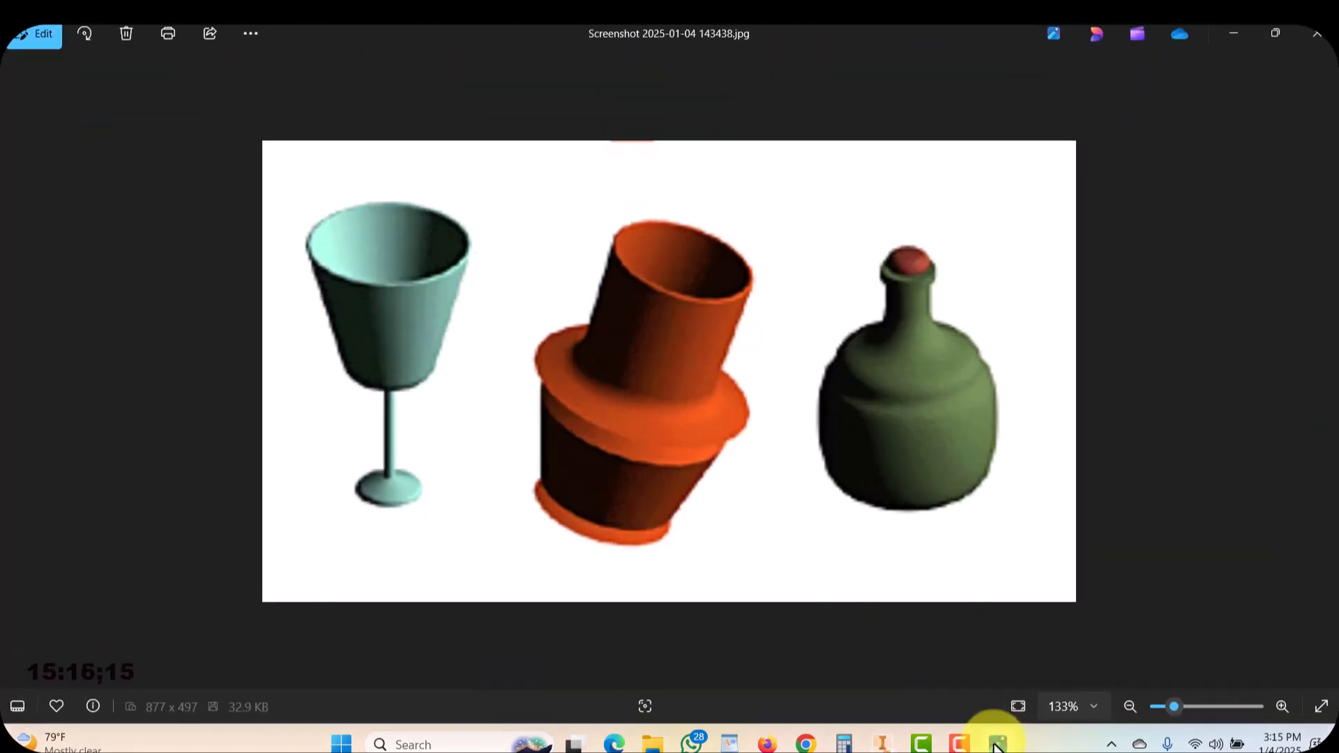
pyautogui.click(997, 743)
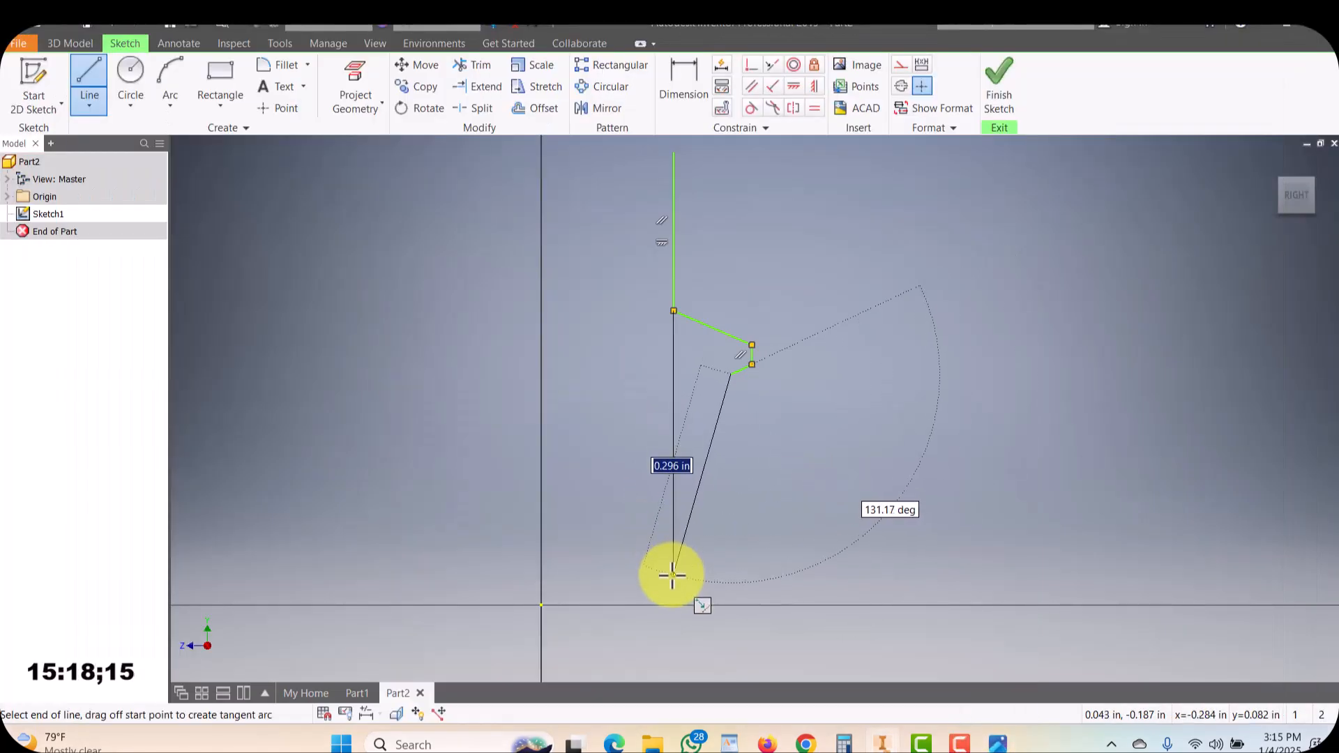
pyautogui.click(672, 577)
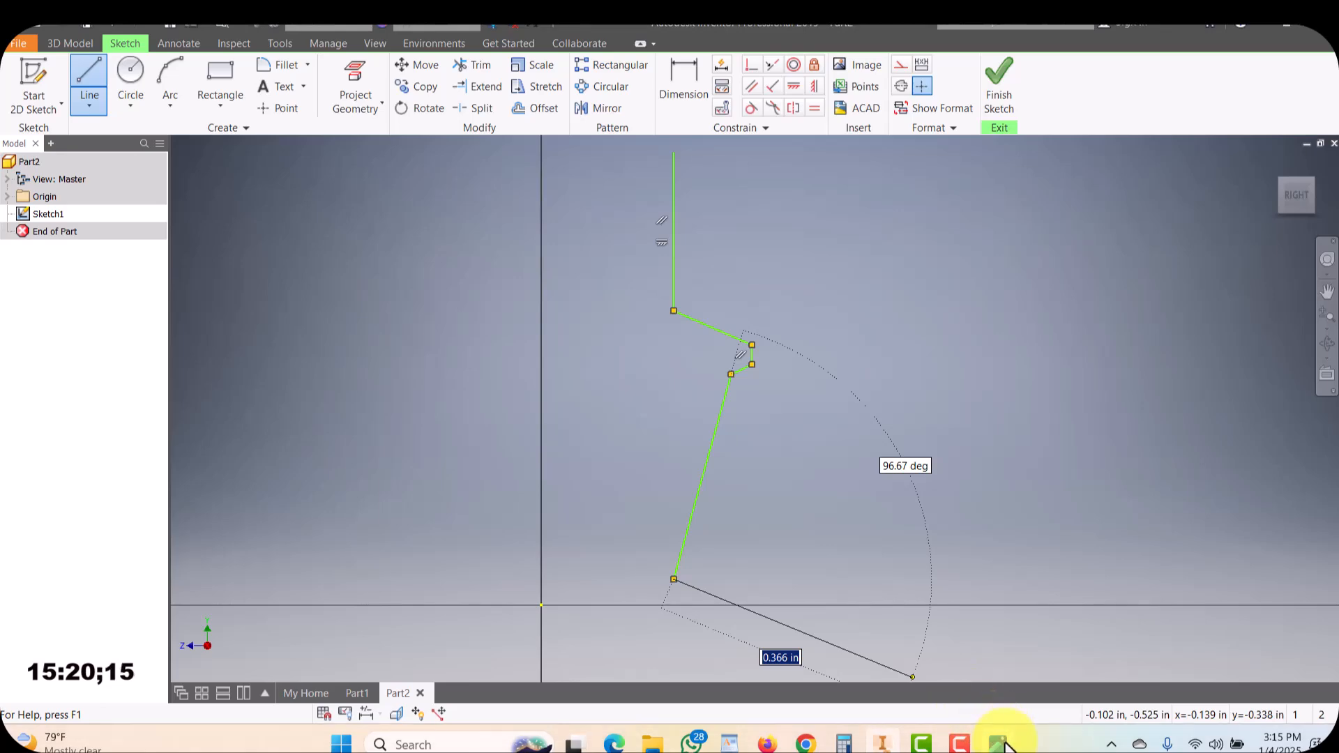
# Add a short segment outward and a horizontal base line ending on the vertical axis
pyautogui.click(999, 743)
pyautogui.click(999, 743)
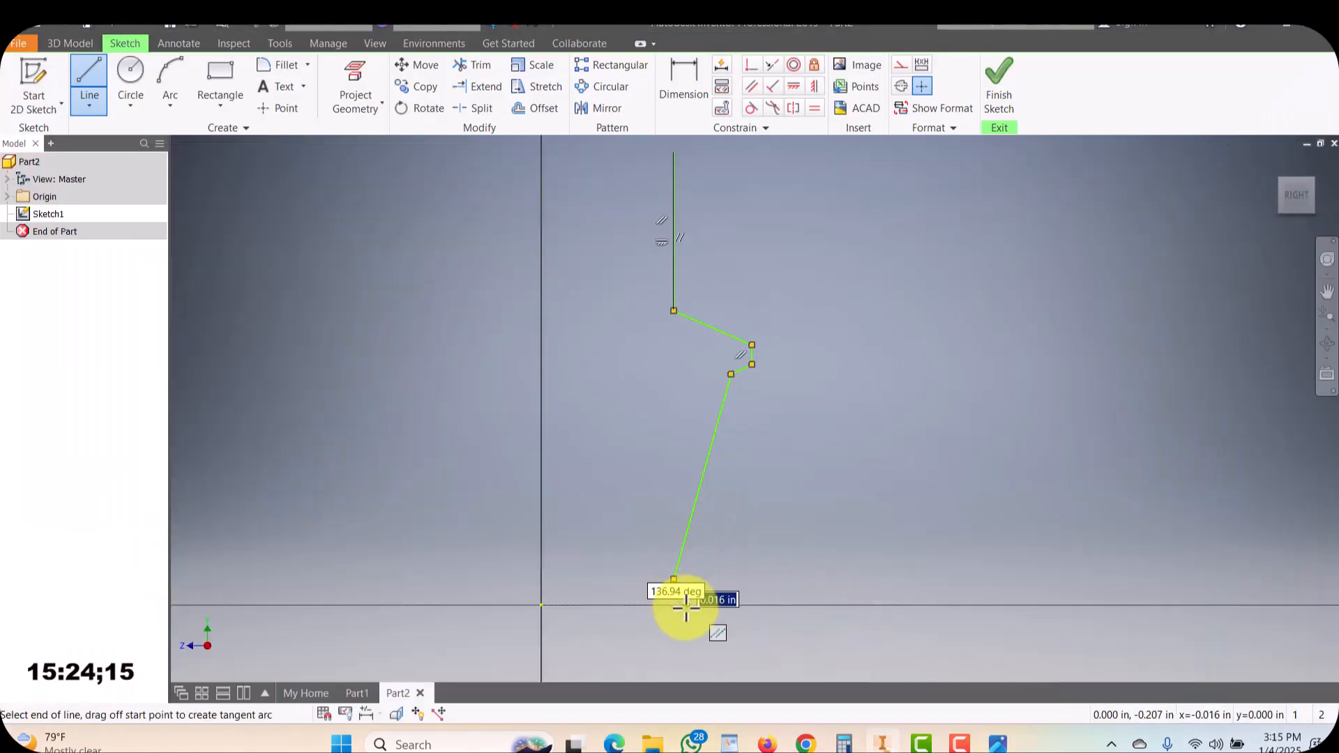
pyautogui.click(687, 593)
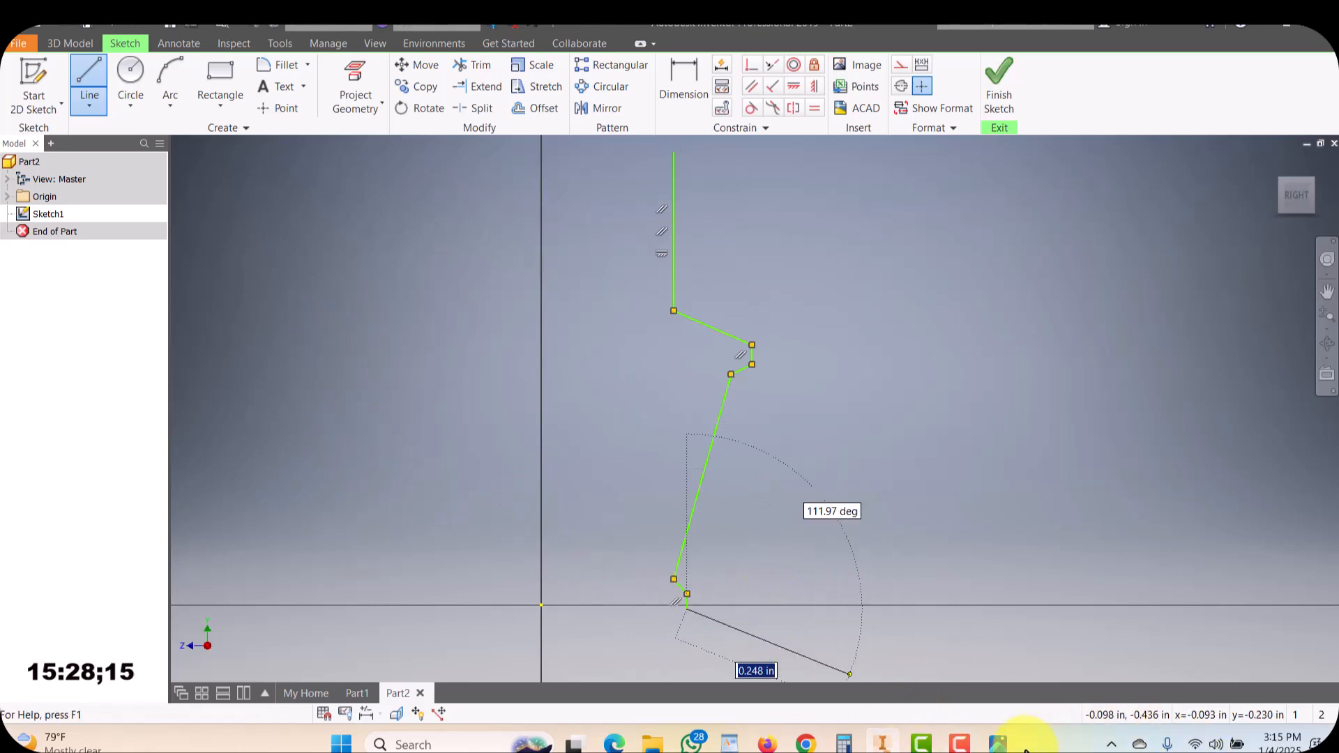
pyautogui.click(997, 743)
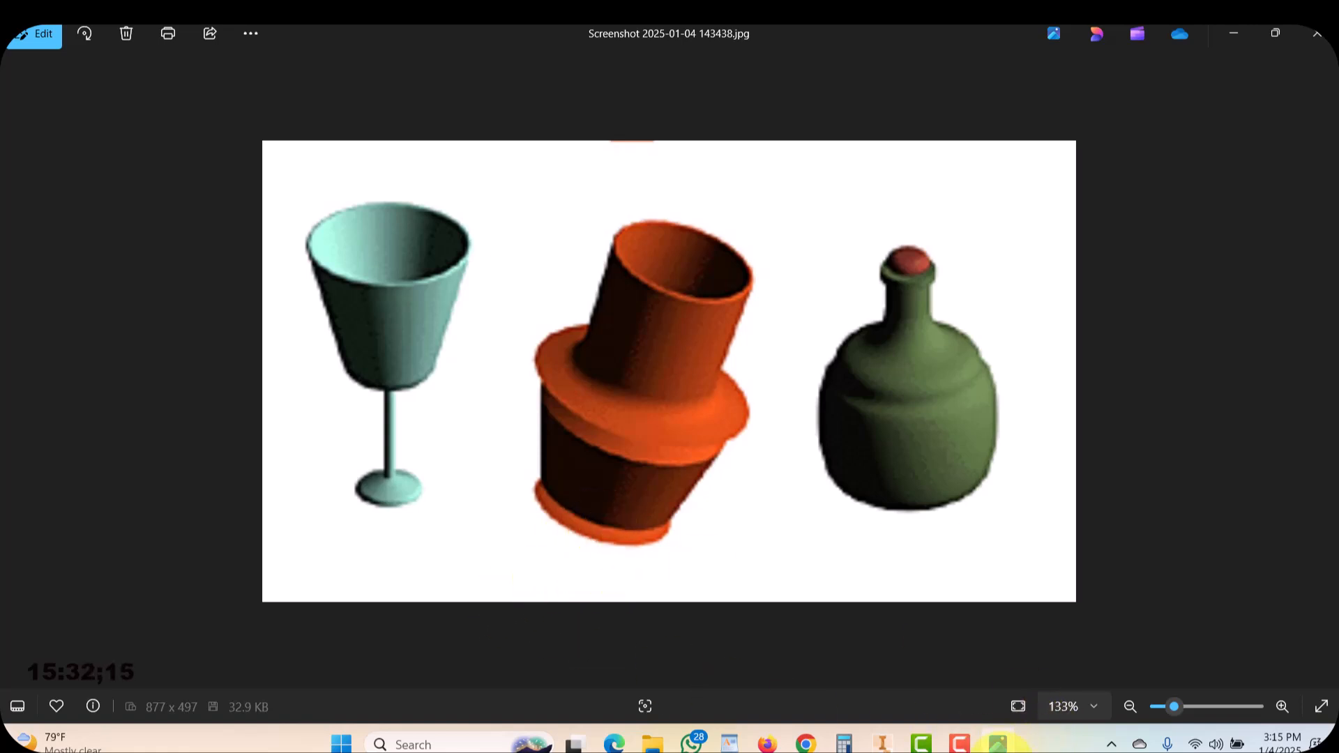
pyautogui.click(997, 743)
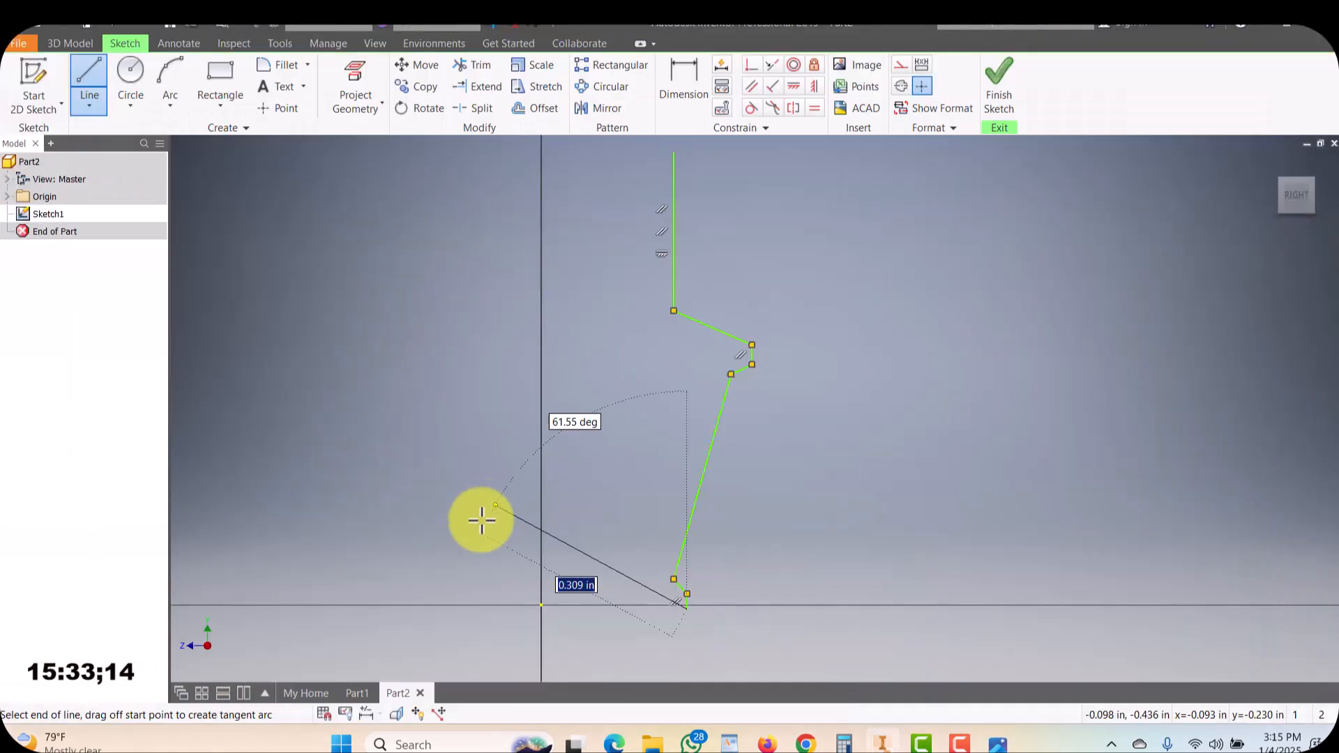
pyautogui.click(539, 610)
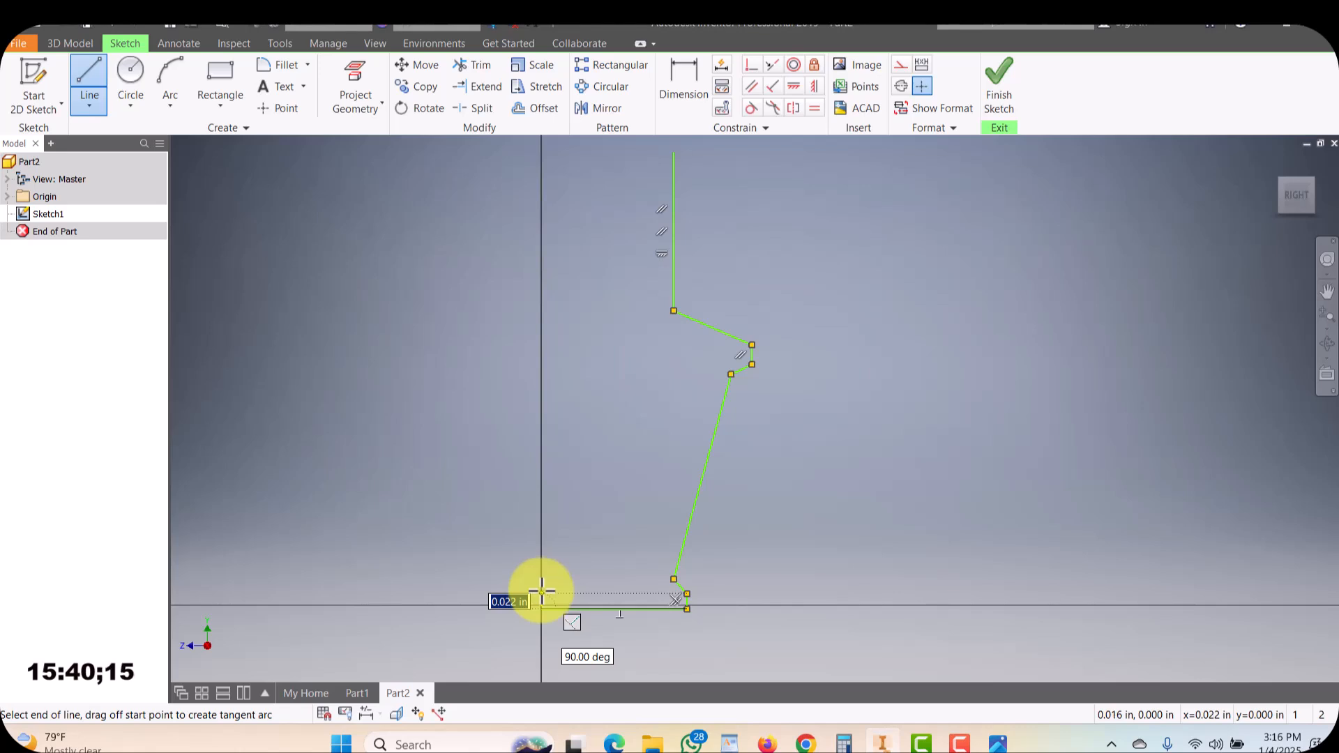
# Draw the inner contour: a short rise on the axis, a horizontal line back, and a line parallel to the stem
pyautogui.click(542, 587)
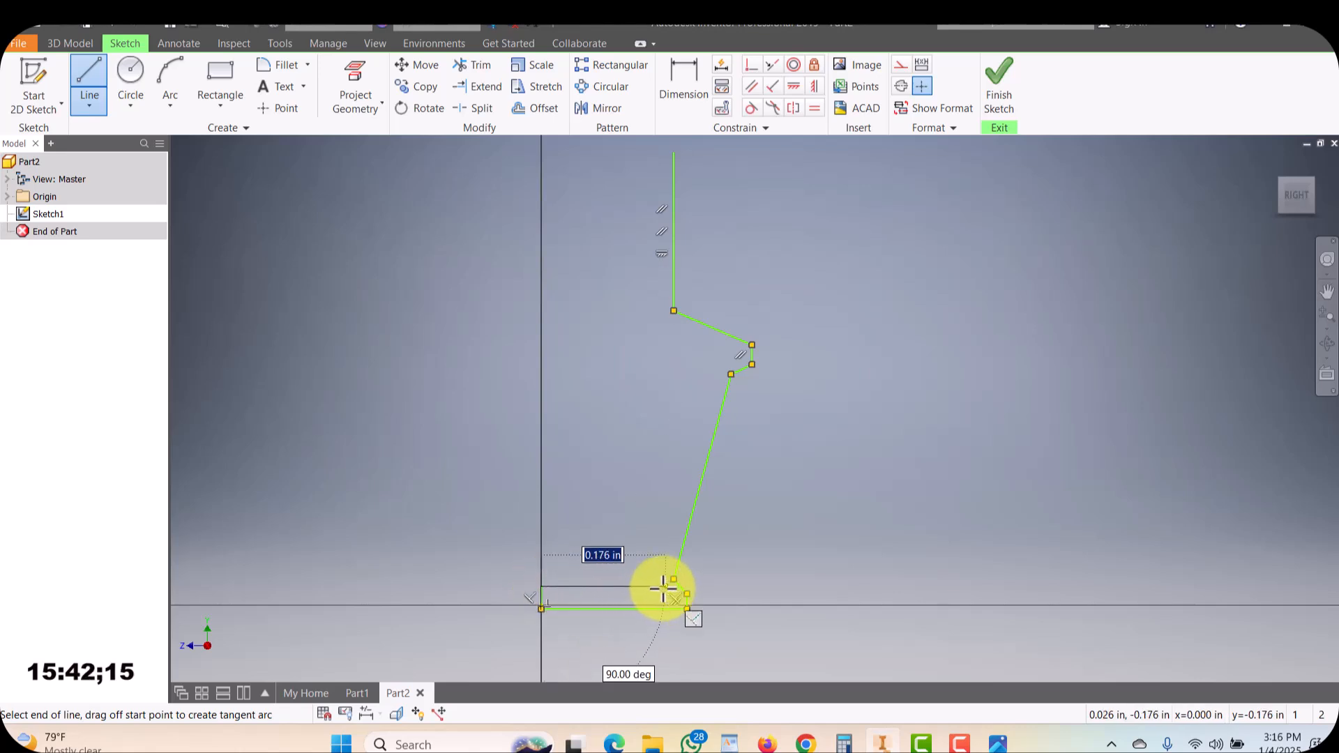
pyautogui.click(670, 583)
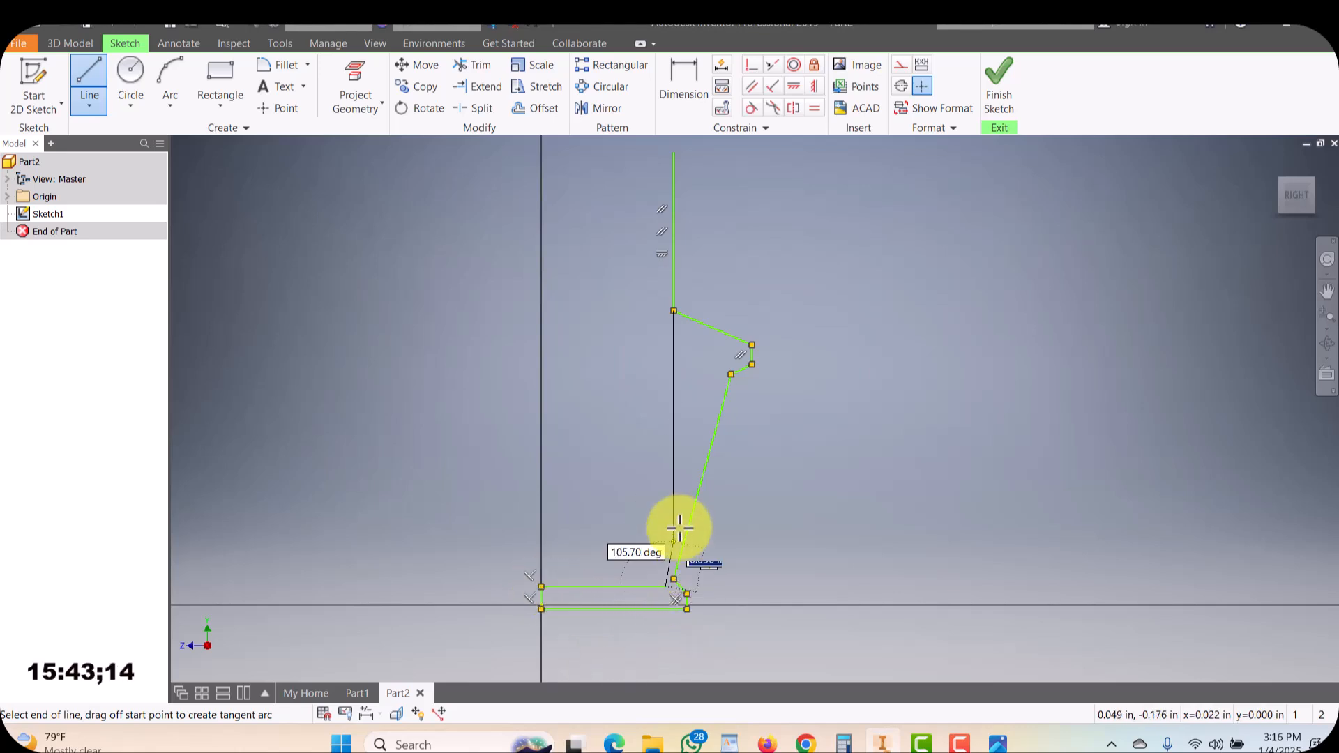
pyautogui.click(728, 363)
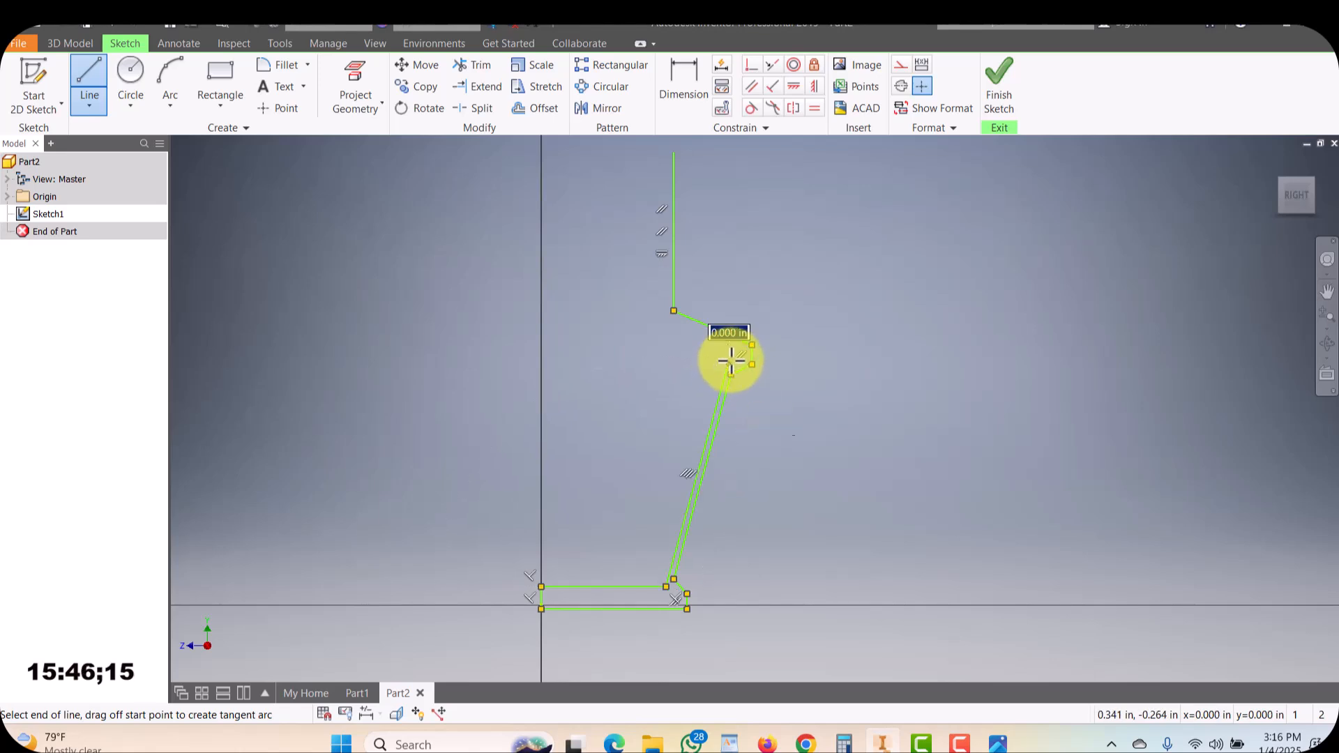
# Continue the inner contour around the bend and back along the bowl's lower edge
pyautogui.scroll(-2, 741, 356)
pyautogui.scroll(3, 738, 359)
pyautogui.click(736, 356)
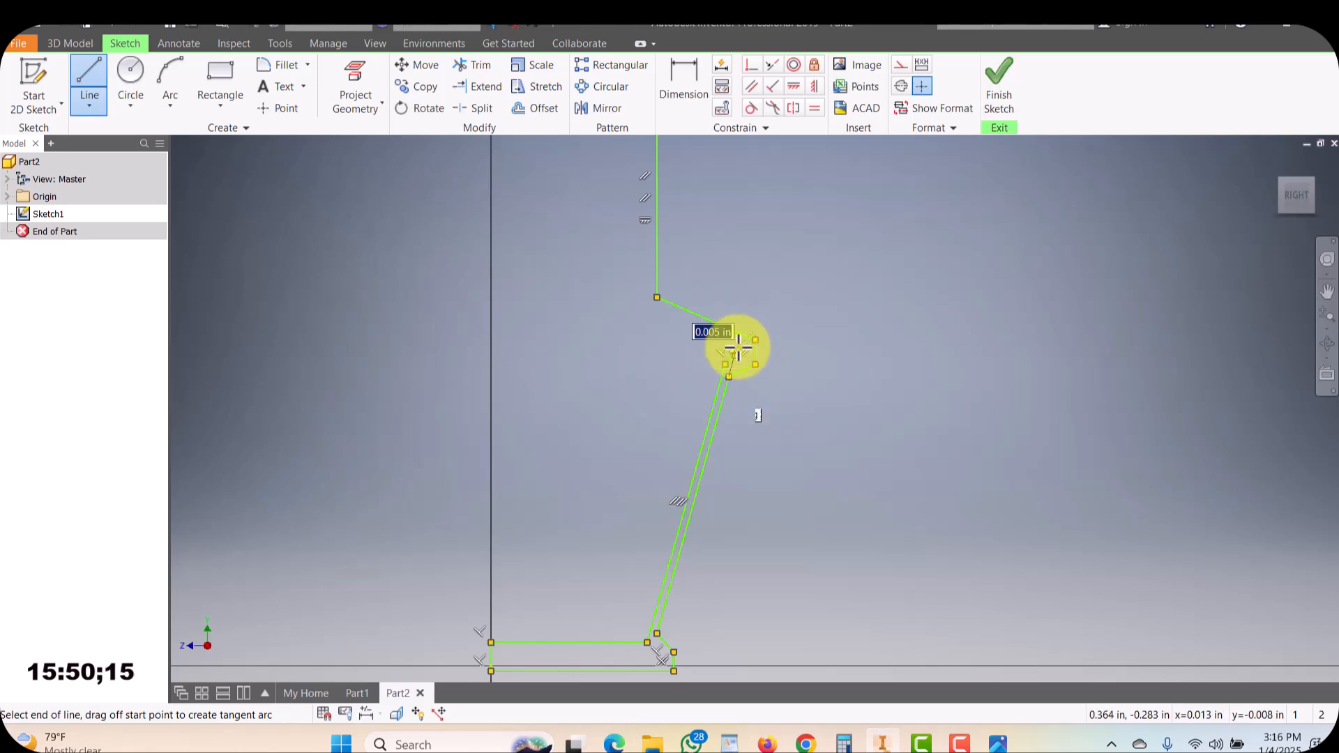
pyautogui.click(738, 346)
pyautogui.click(641, 303)
# Draw the inner bowl wall up to the top, close the profile, and exit the Line tool
pyautogui.scroll(1, 642, 303)
pyautogui.moveTo(648, 325); pyautogui.dragTo(647, 502, button='middle')
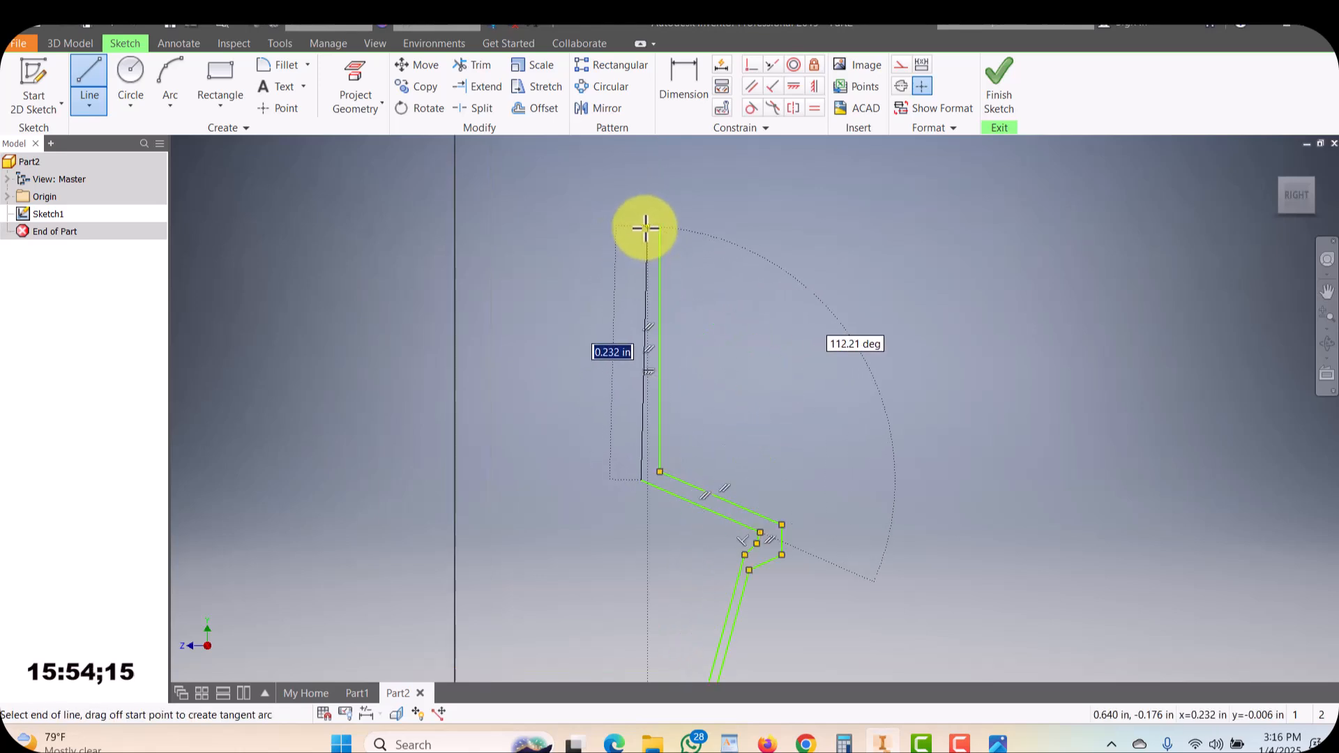
pyautogui.click(646, 226)
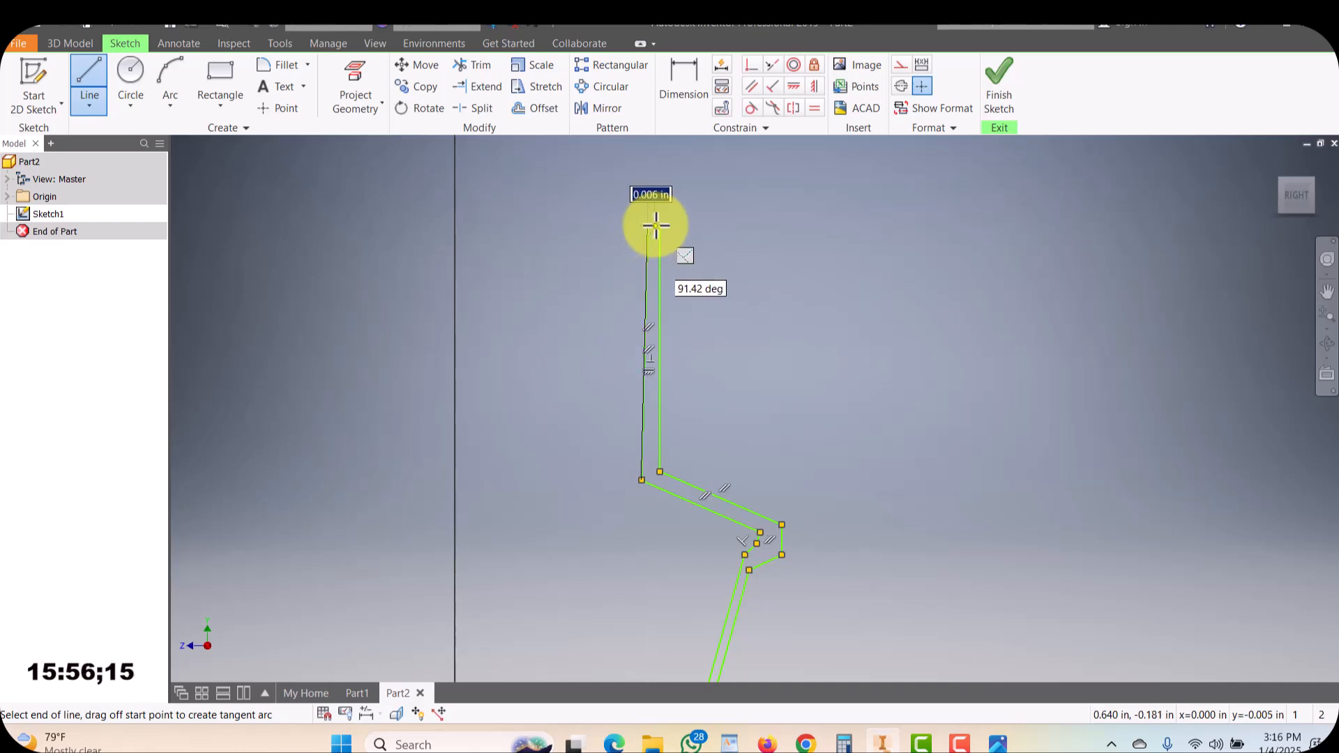
pyautogui.click(659, 227)
pyautogui.scroll(-3, 676, 243)
pyautogui.scroll(-3, 680, 258)
pyautogui.scroll(6, 681, 261)
pyautogui.scroll(-4, 755, 345)
pyautogui.press('Escape')
pyautogui.scroll(4, 792, 387)
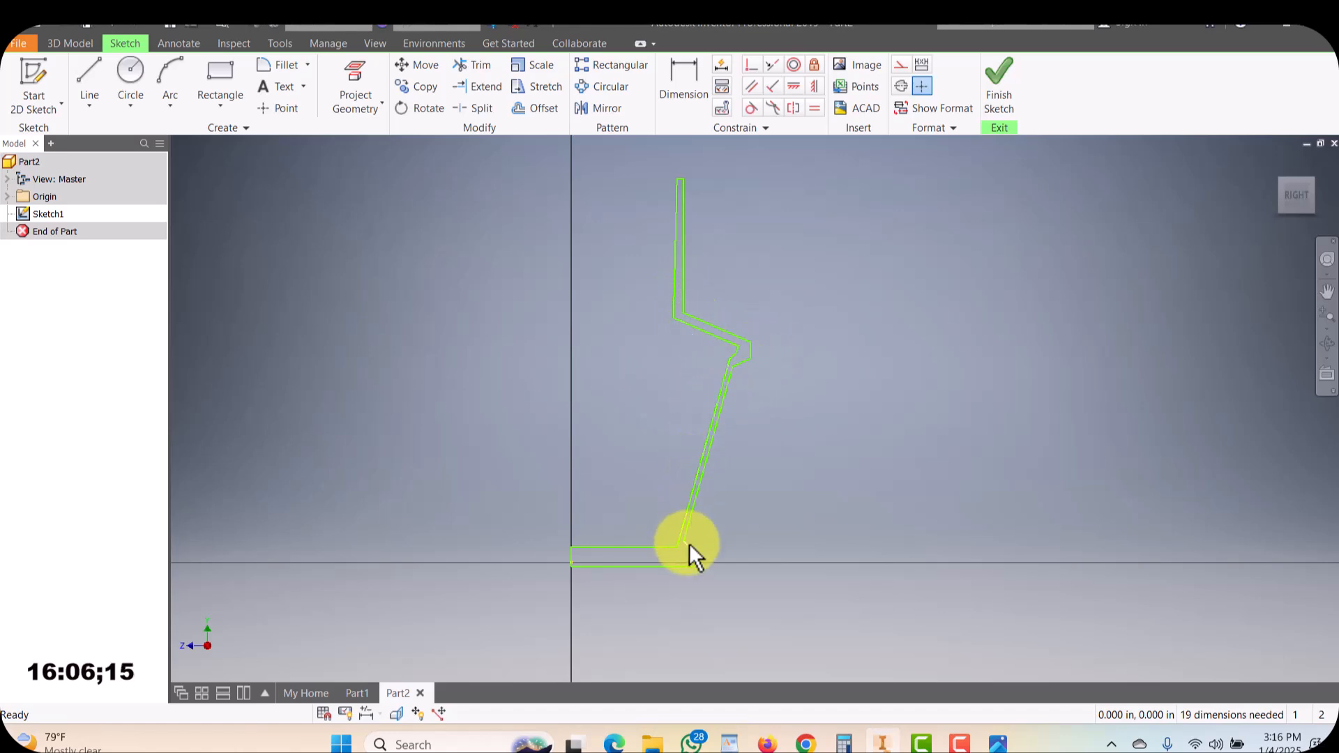
pyautogui.scroll(10, 562, 559)
pyautogui.scroll(-7, 605, 588)
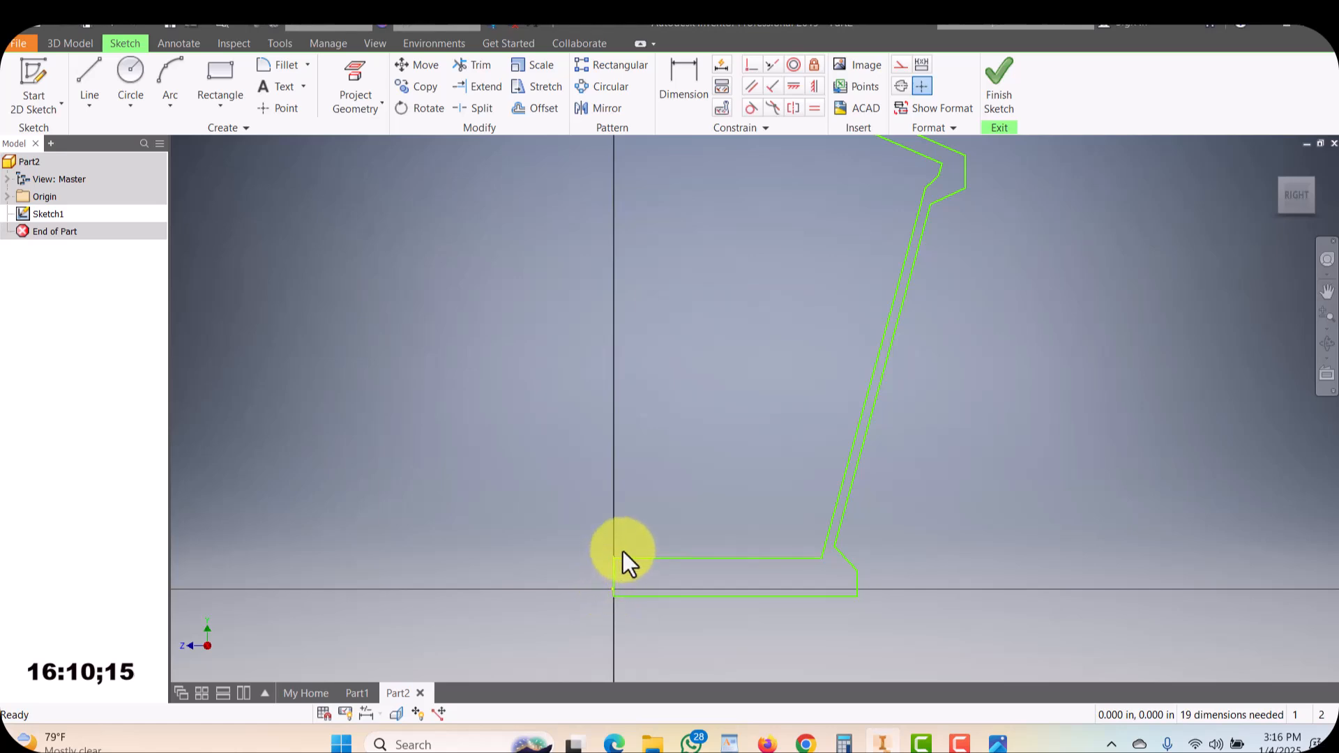
pyautogui.scroll(-5, 839, 389)
pyautogui.scroll(3, 844, 338)
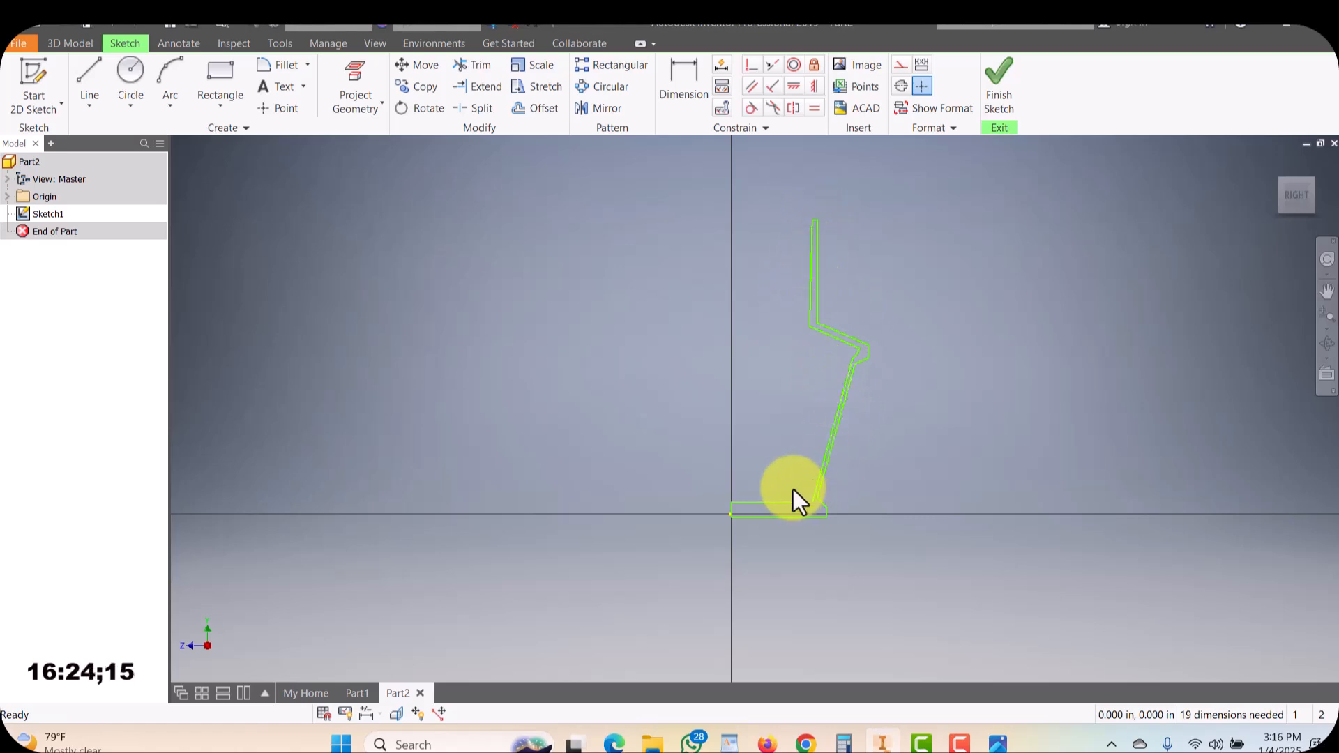
# Draw a vertical line from the profile's base point straight up along the central axis, then exit the Line tool
pyautogui.click(83, 72)
pyautogui.click(730, 503)
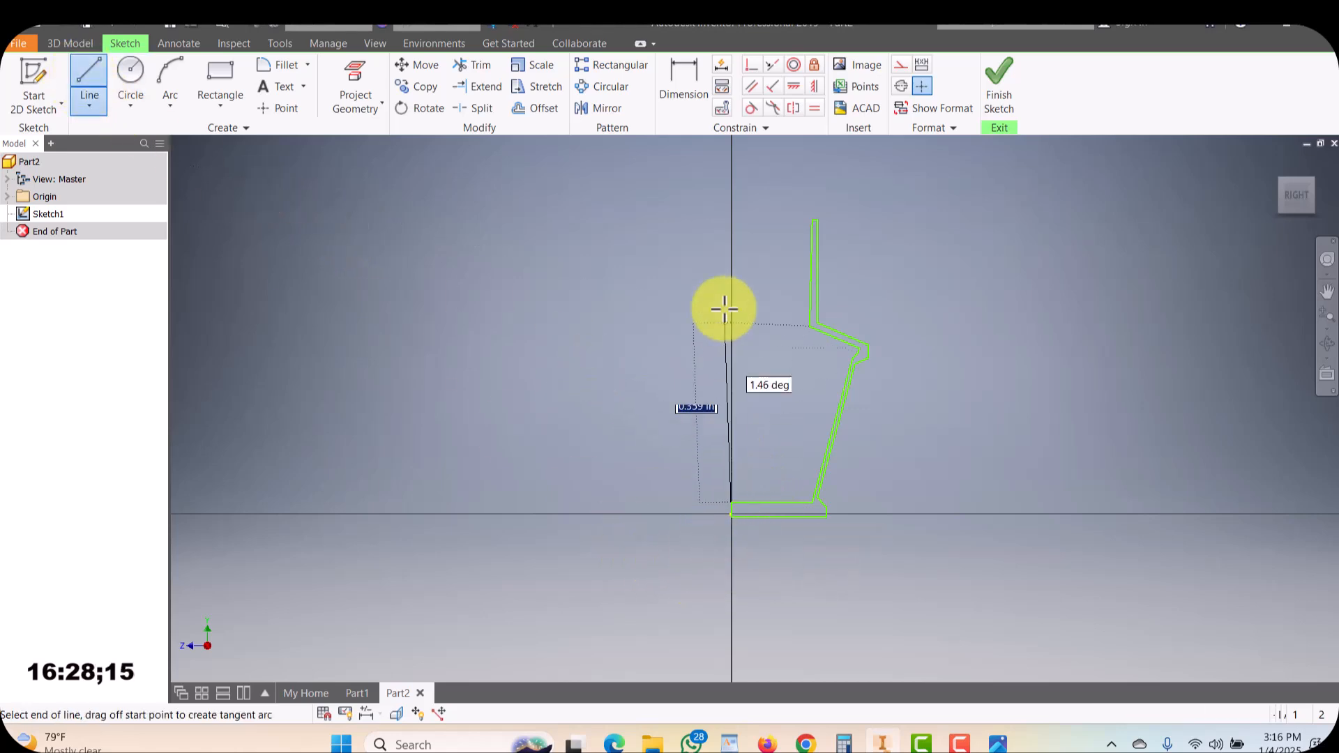
pyautogui.click(731, 169)
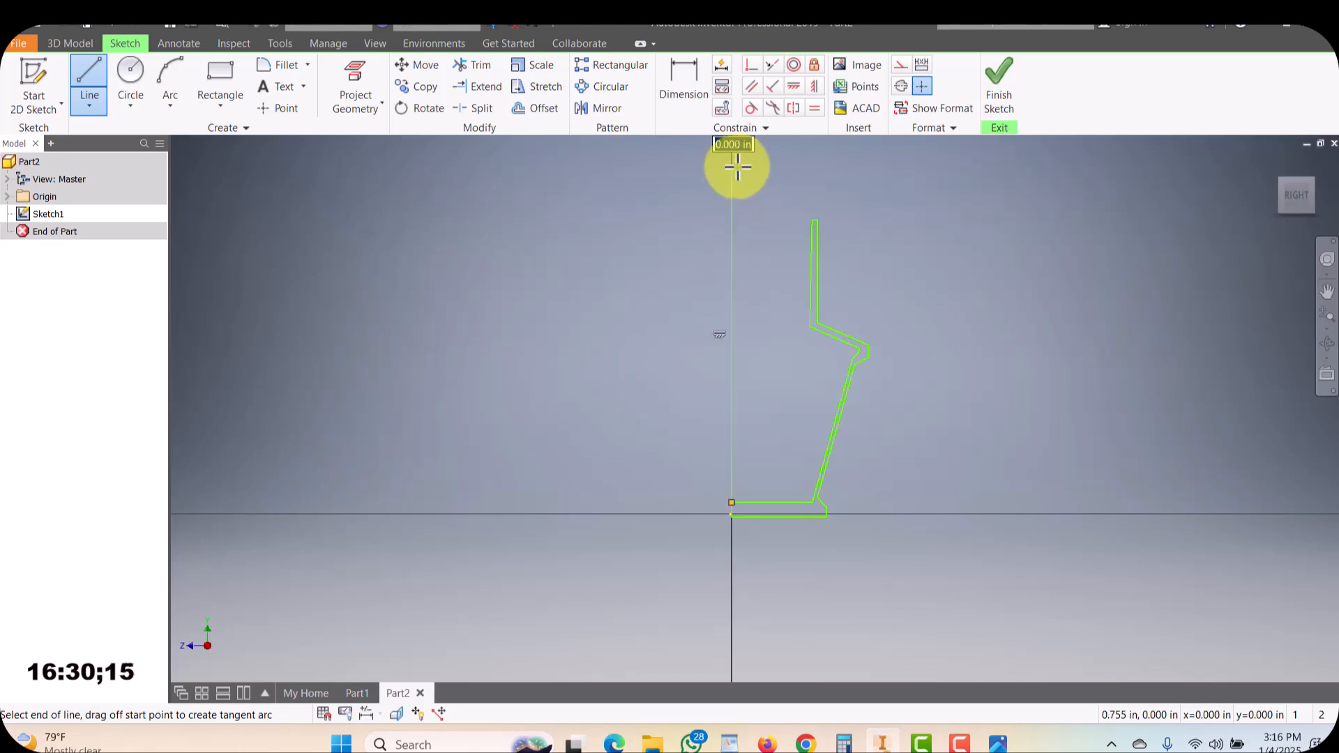
pyautogui.press('Escape')
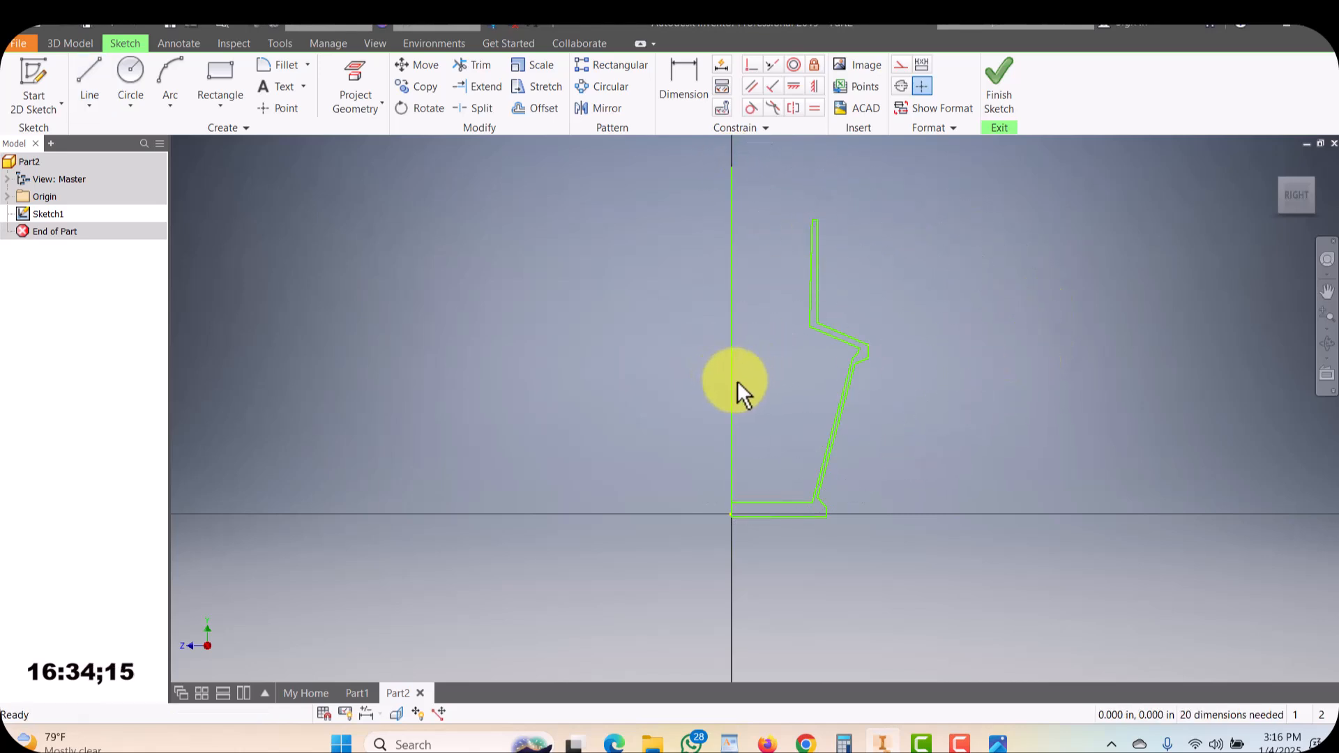
# Check the axis line against the profile and finish the sketch
pyautogui.click(736, 382)
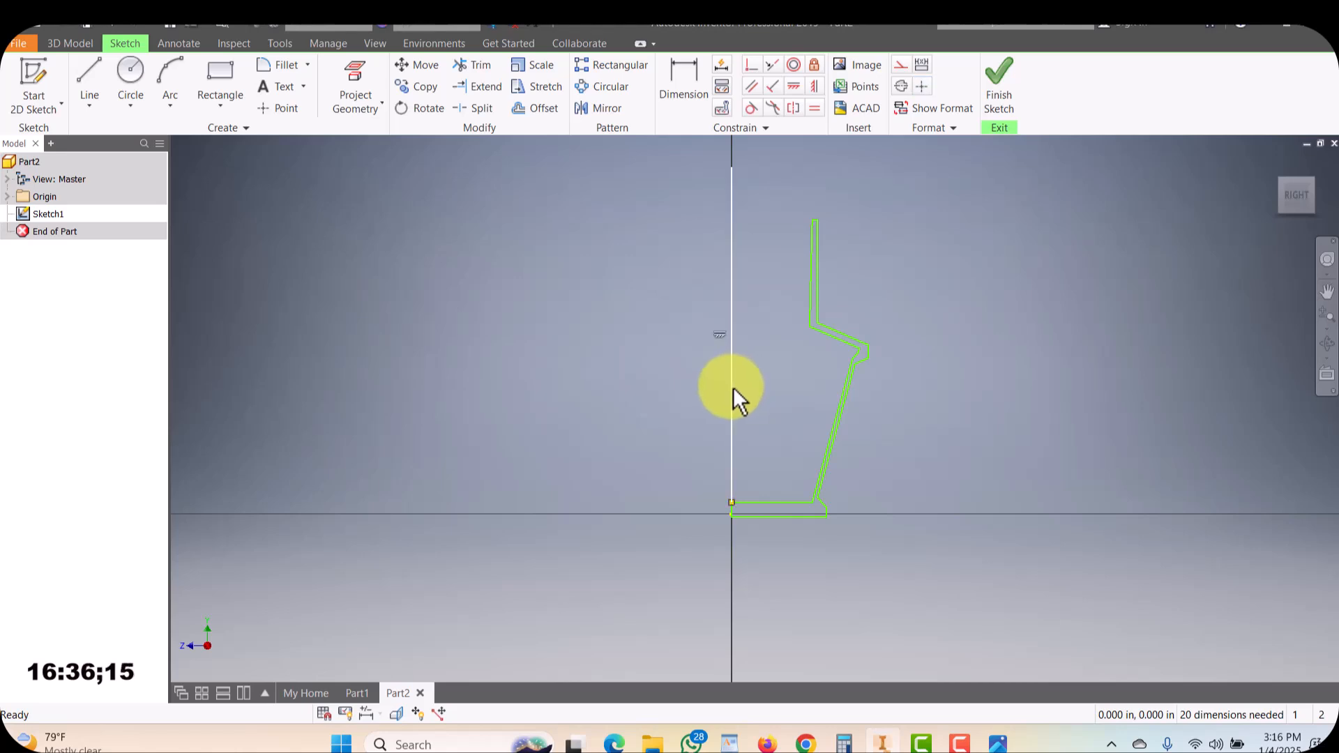
pyautogui.scroll(5, 725, 516)
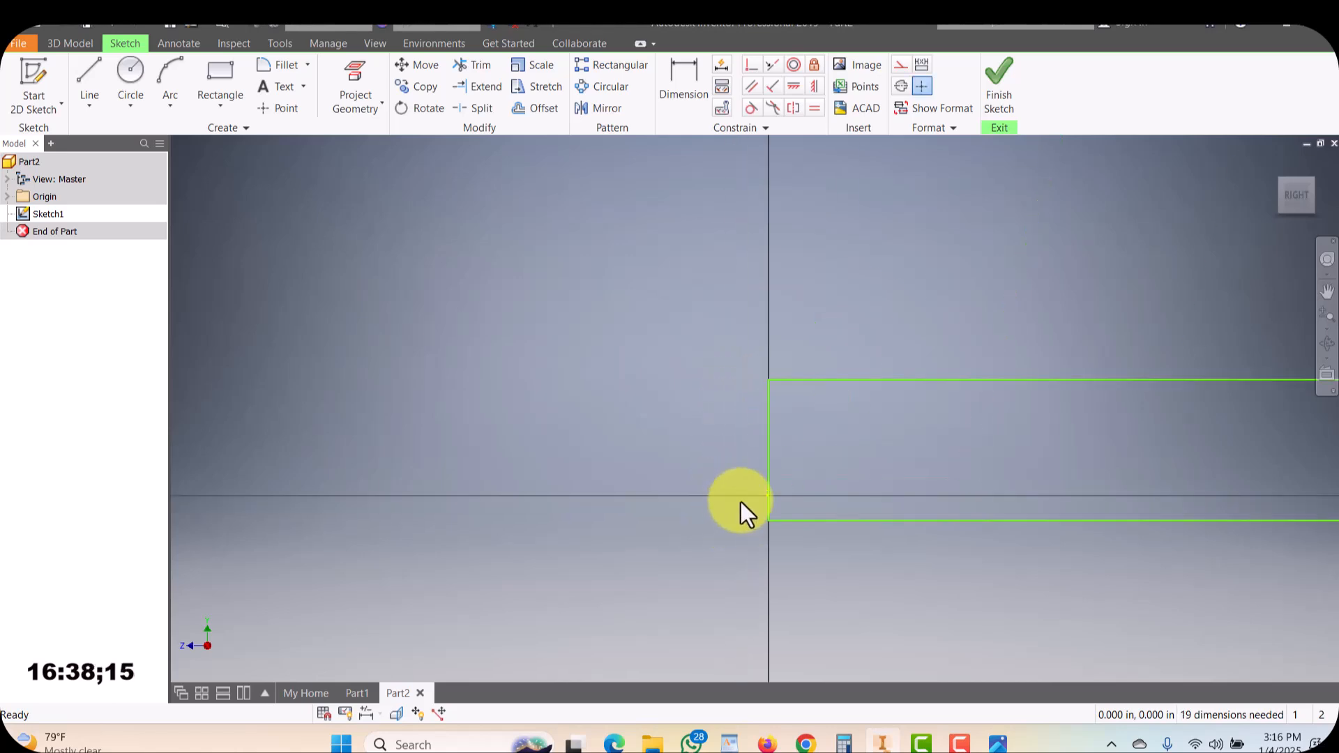
pyautogui.scroll(-8, 771, 454)
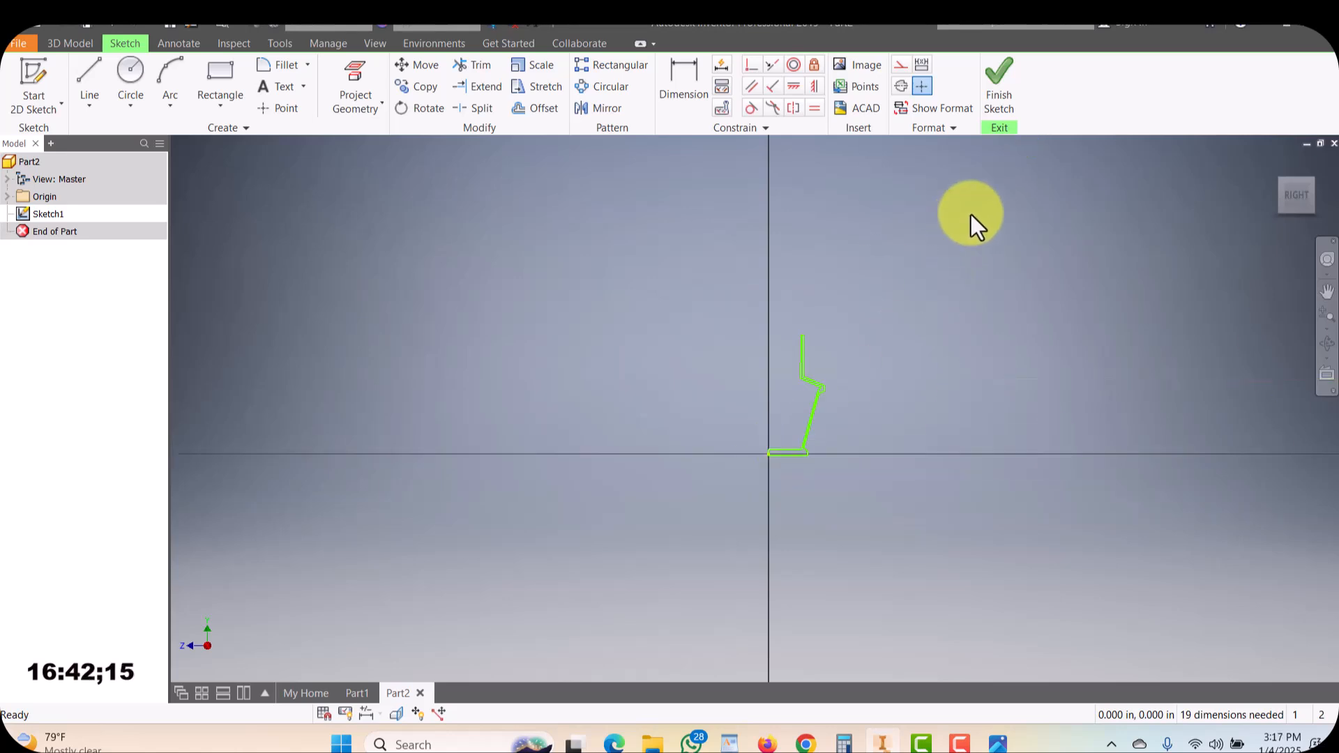
pyautogui.click(997, 101)
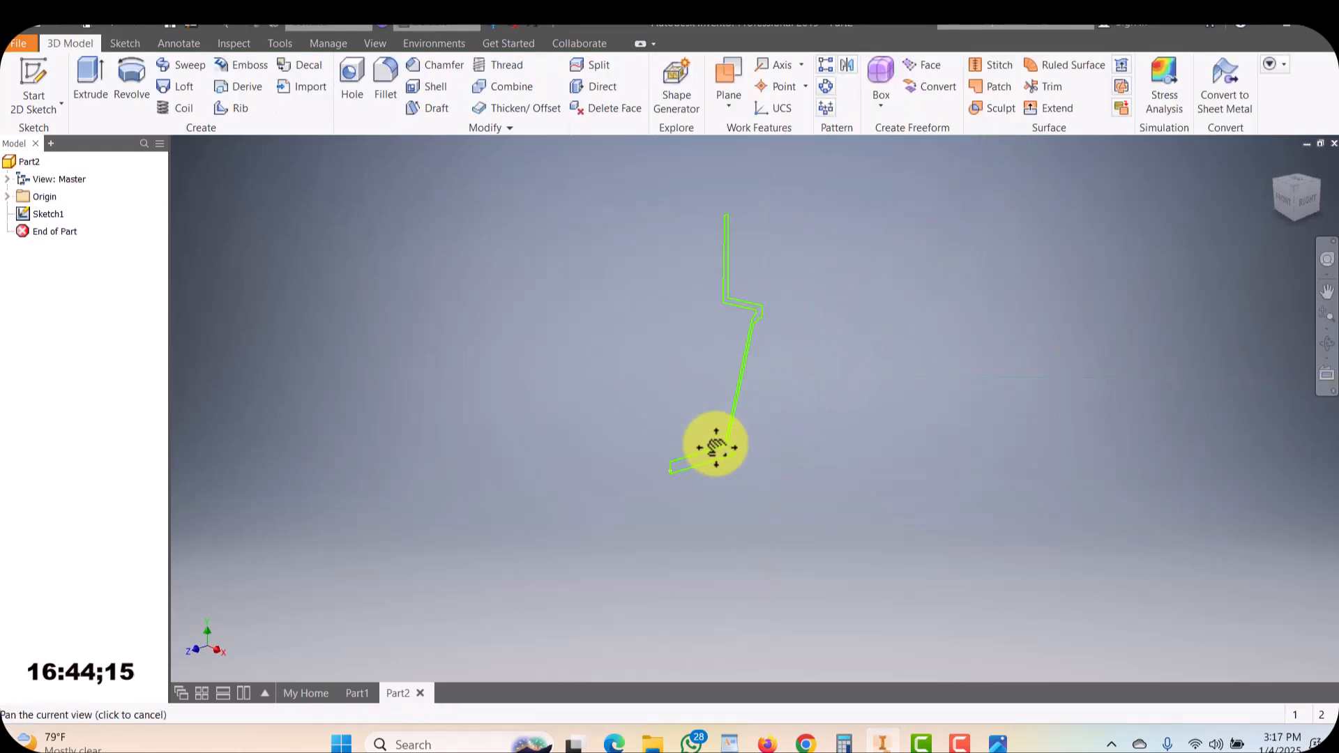
# Start a Revolve of the cup profile, picking the vertical line as the axis
pyautogui.click(132, 84)
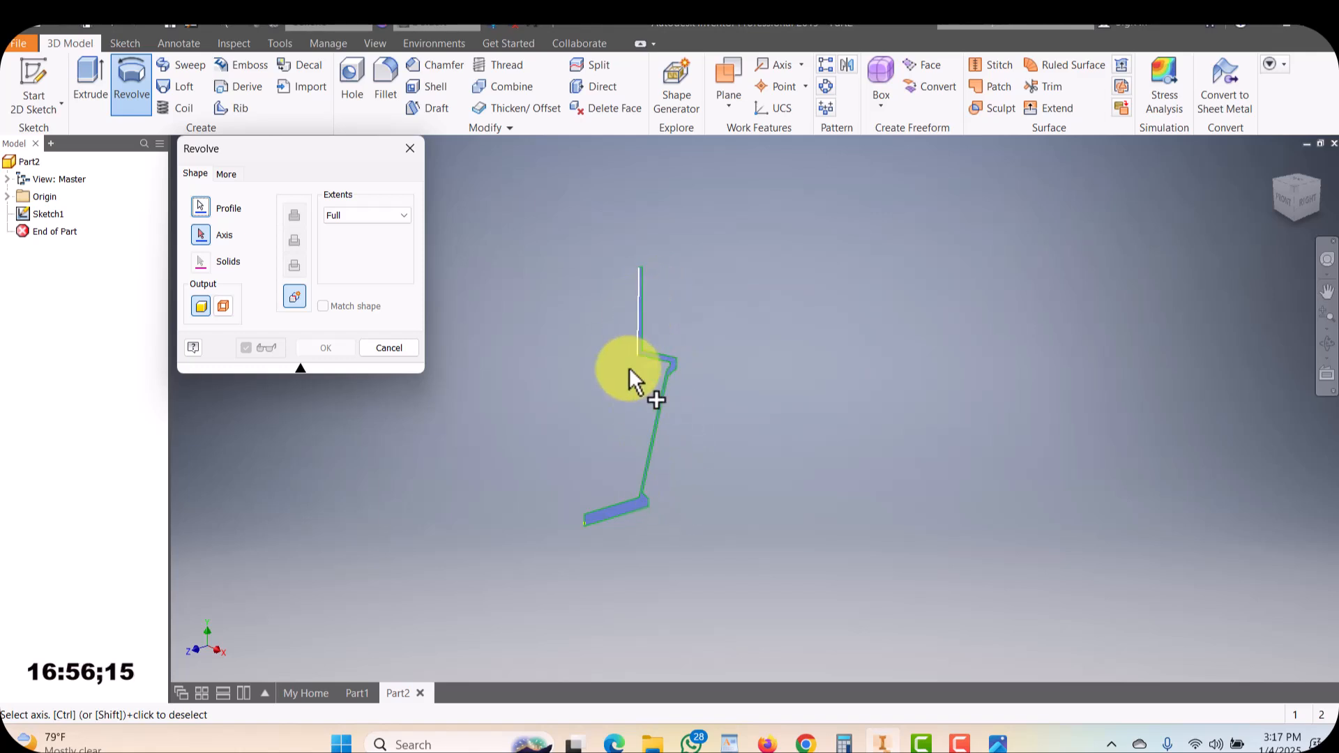
pyautogui.click(619, 497)
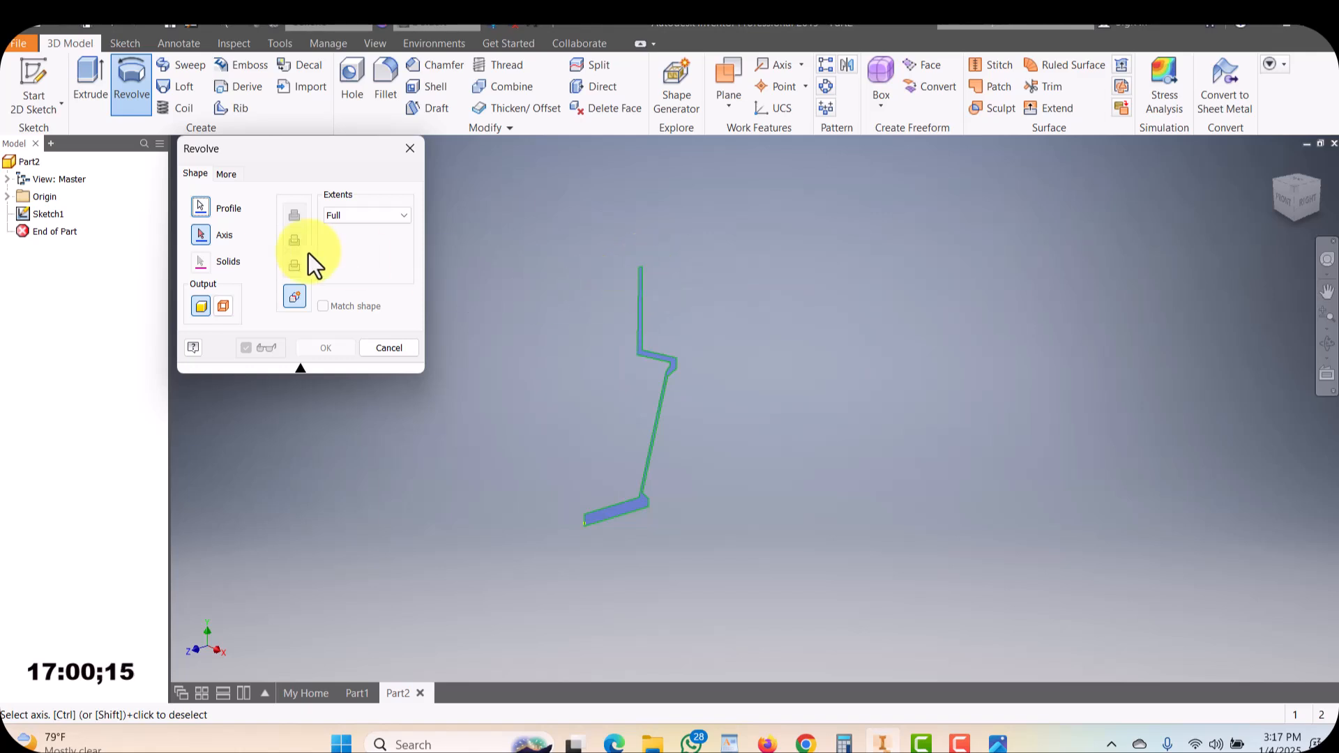
pyautogui.click(202, 237)
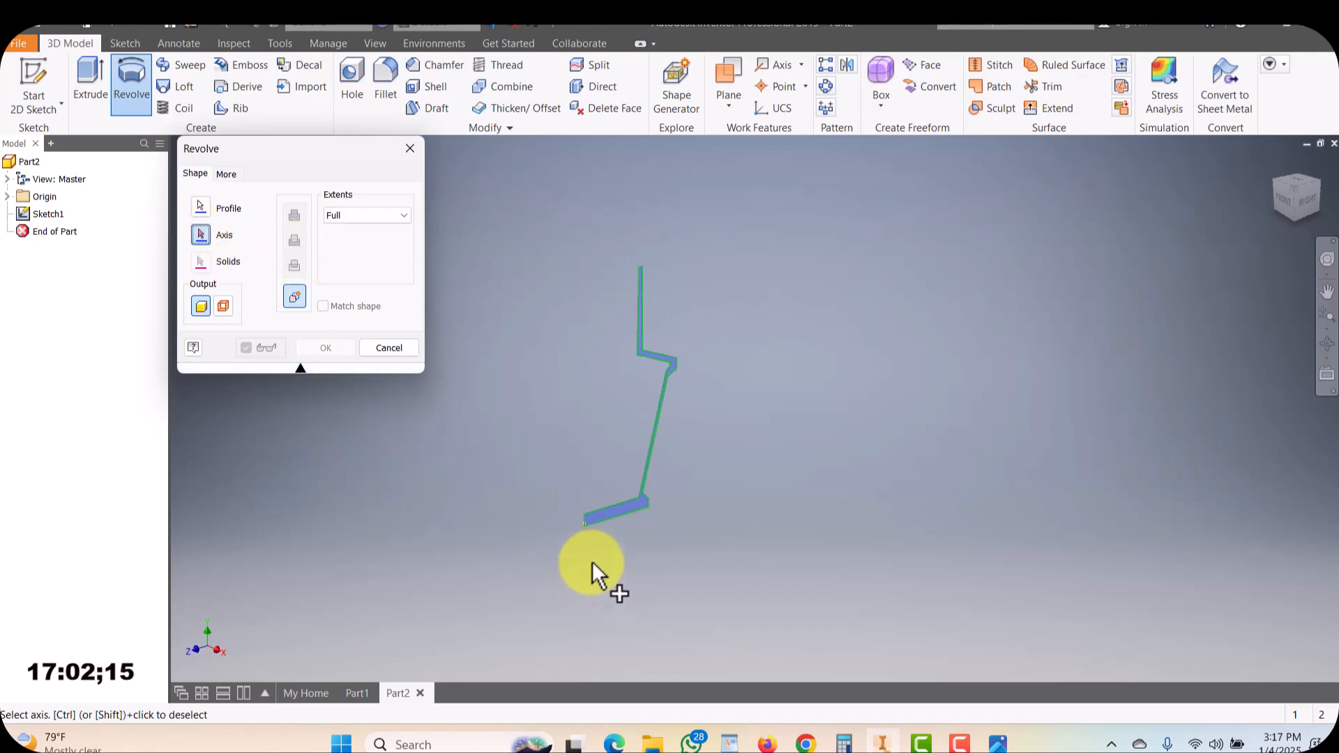
pyautogui.scroll(5, 568, 388)
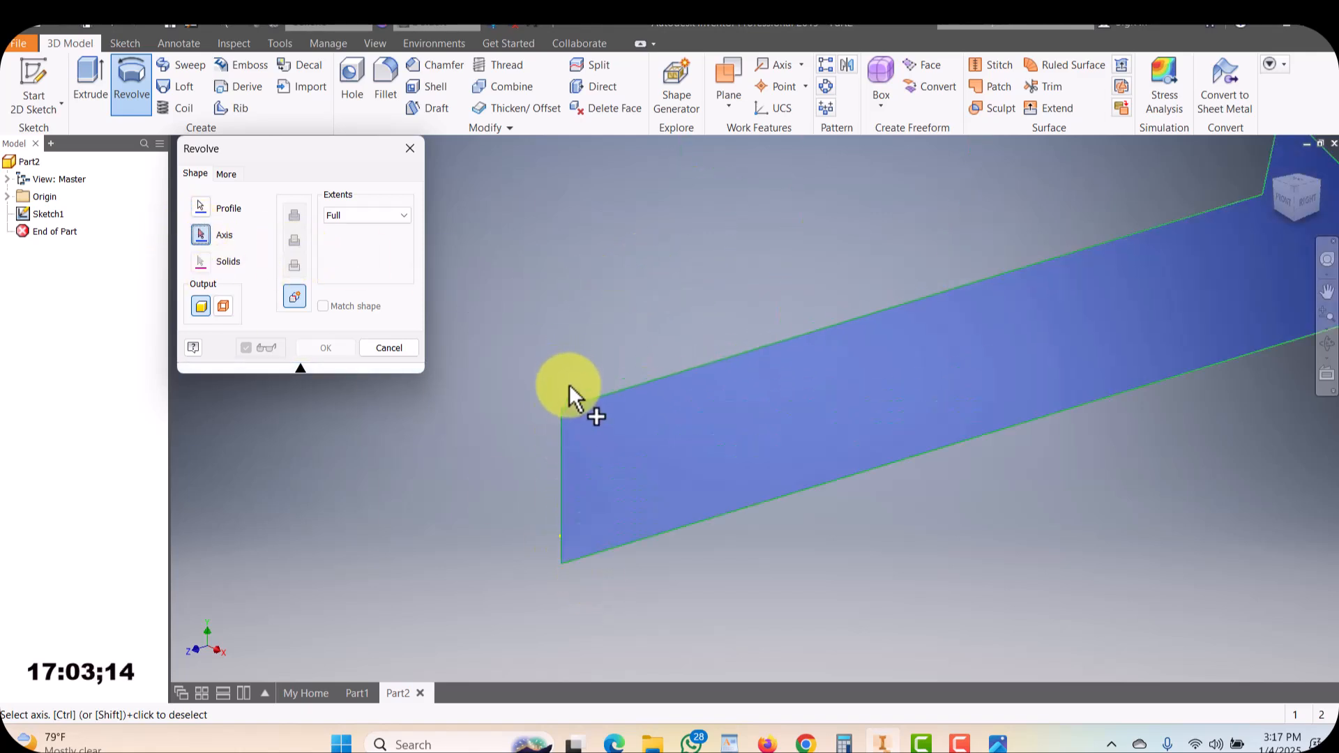
pyautogui.click(562, 452)
pyautogui.scroll(-5, 584, 451)
pyautogui.scroll(-4, 584, 451)
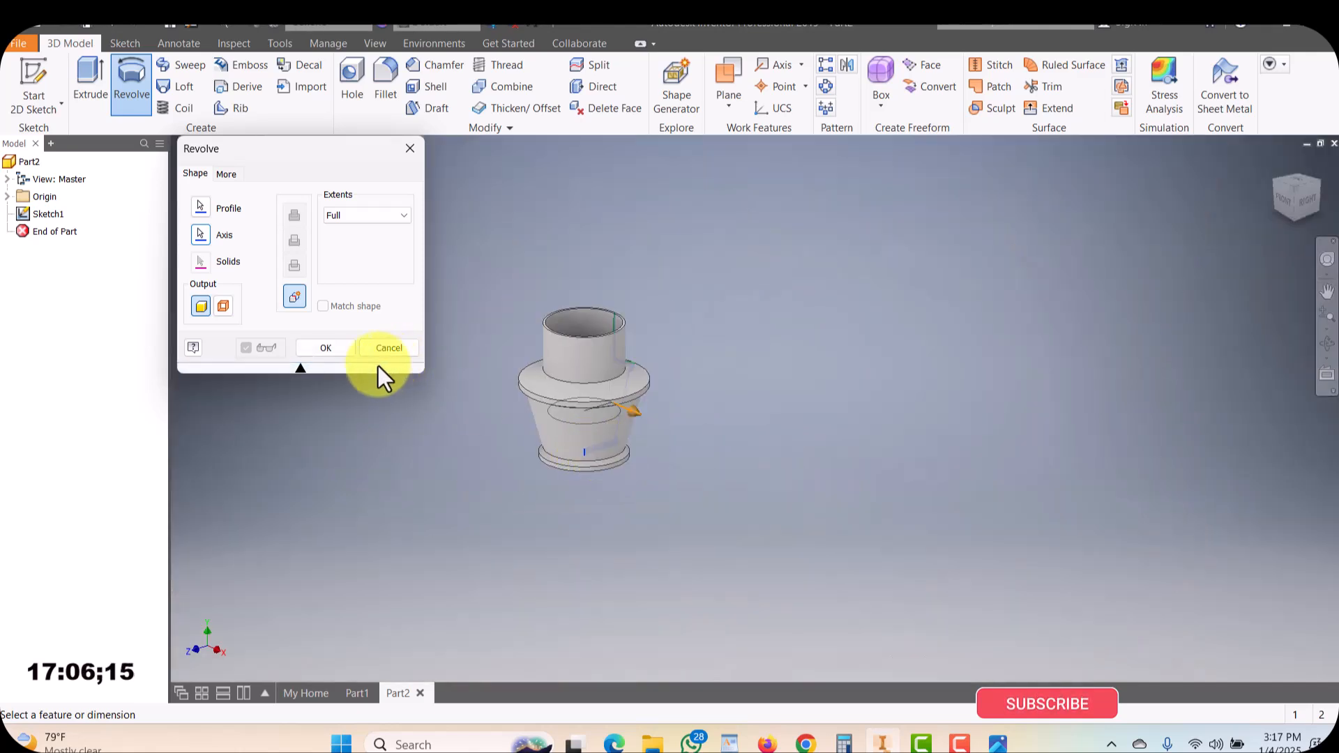
# Orbit around the revolve preview and compare it with the reference image of the goblet, cup and bottle
pyautogui.scroll(1, 705, 394)
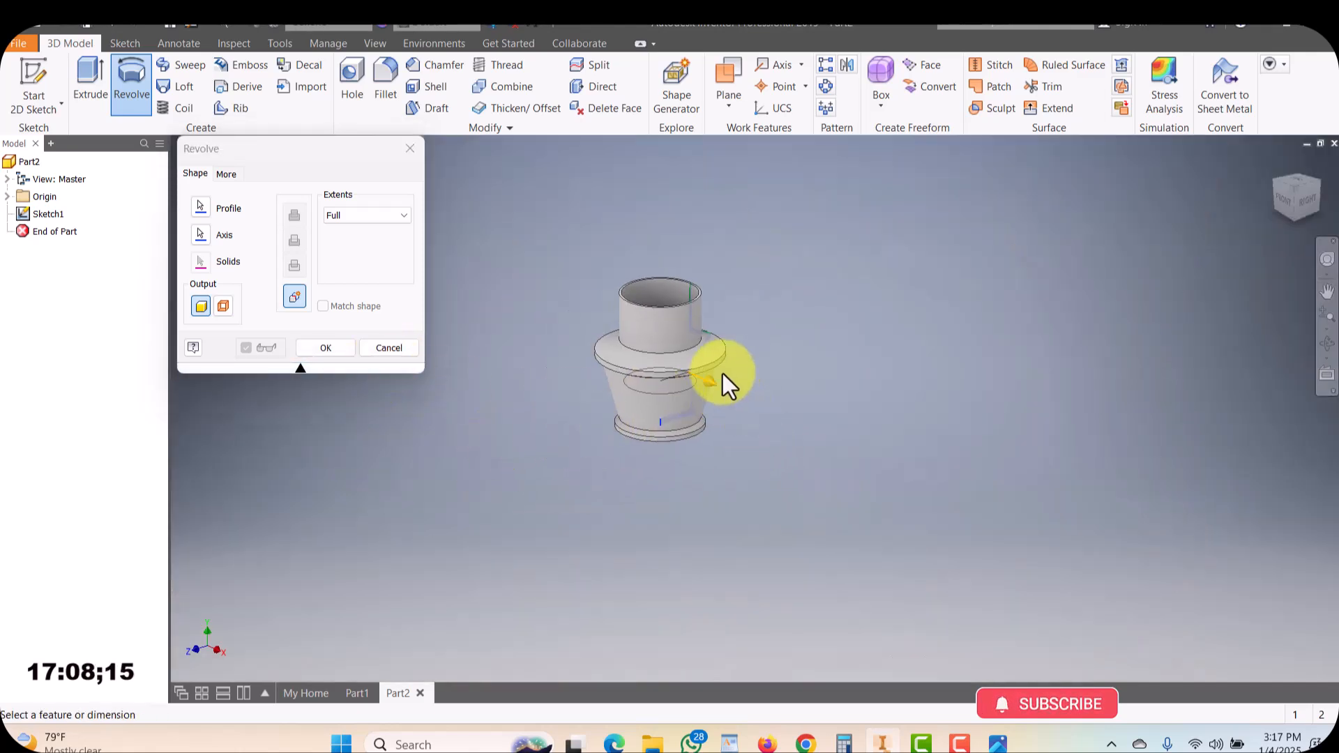
pyautogui.scroll(3, 722, 374)
pyautogui.keyDown('shift'); pyautogui.moveTo(652, 393); pyautogui.dragTo(812, 408, button='middle'); pyautogui.keyUp('shift')
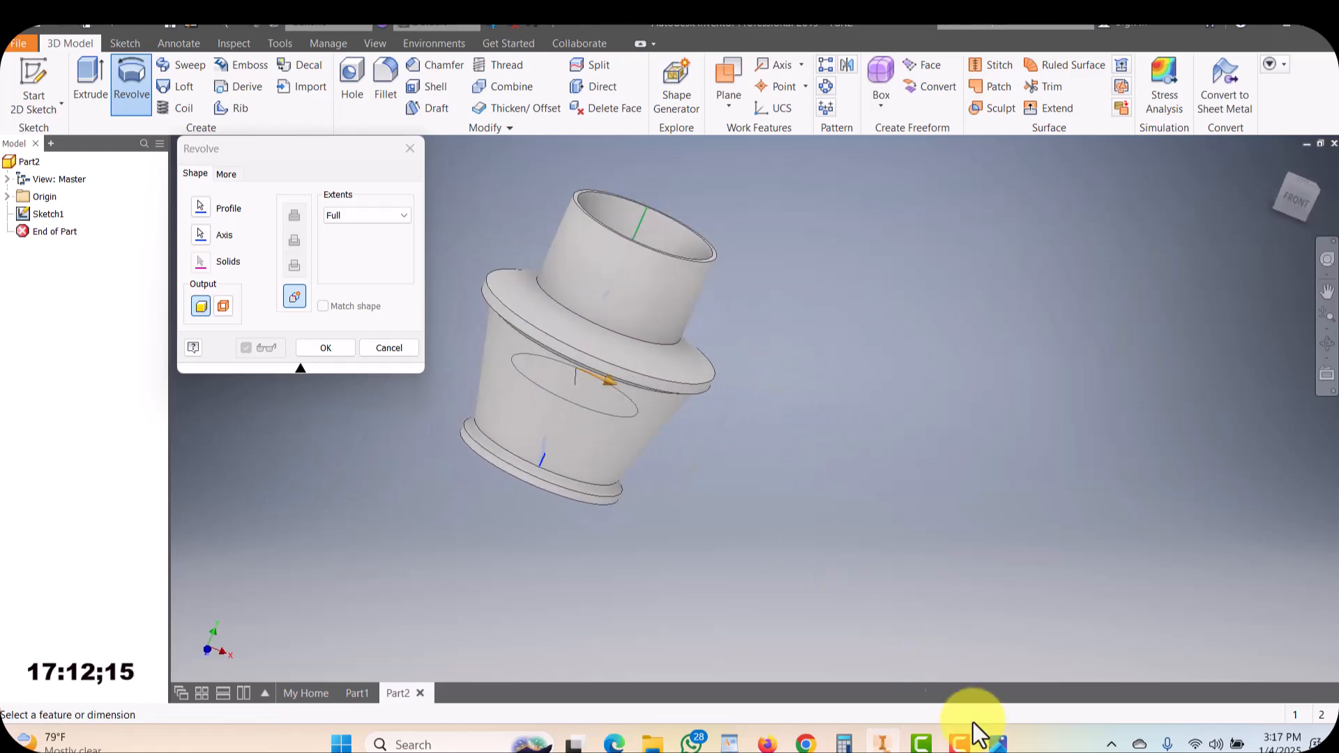
pyautogui.click(999, 745)
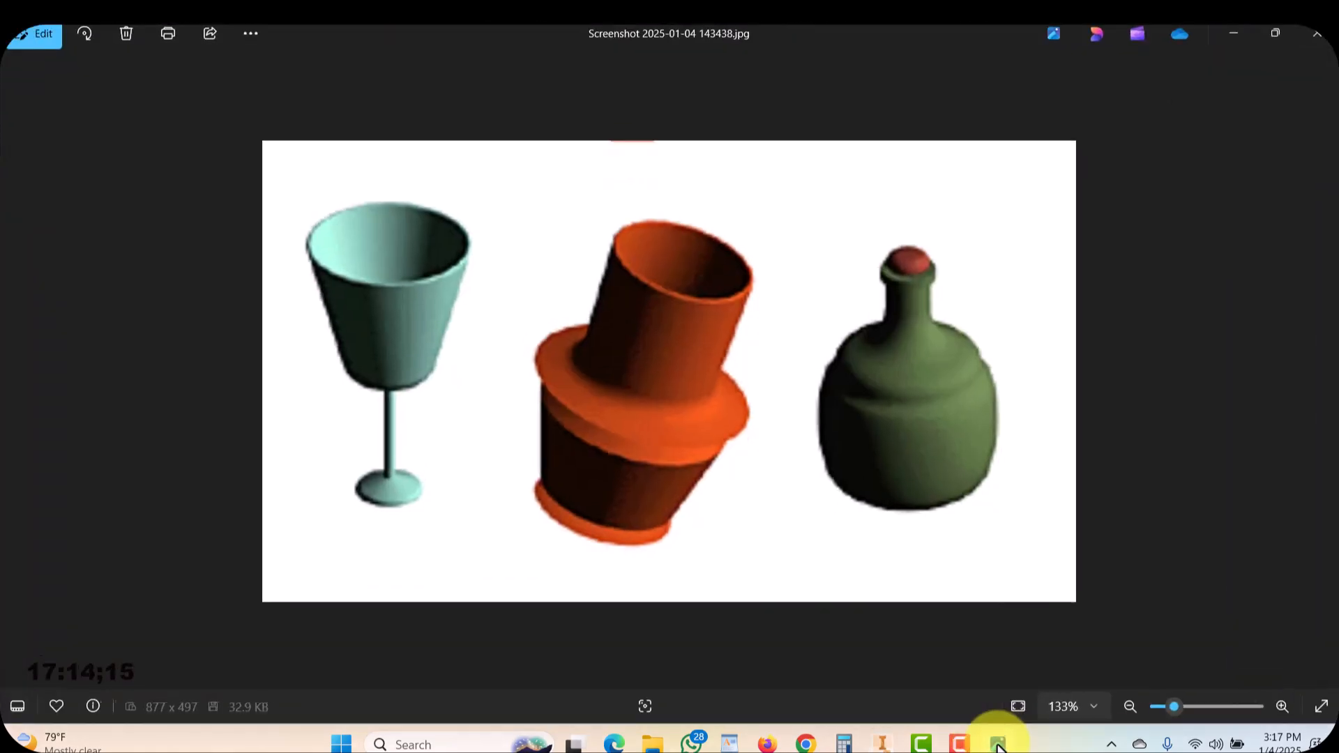
pyautogui.click(999, 745)
# Change the revolve extents to Angle and set the angle to 180
pyautogui.keyDown('shift'); pyautogui.moveTo(727, 518); pyautogui.dragTo(526, 685, button='middle'); pyautogui.keyUp('shift')
pyautogui.keyDown('shift'); pyautogui.moveTo(726, 558); pyautogui.dragTo(952, 494, button='middle'); pyautogui.keyUp('shift')
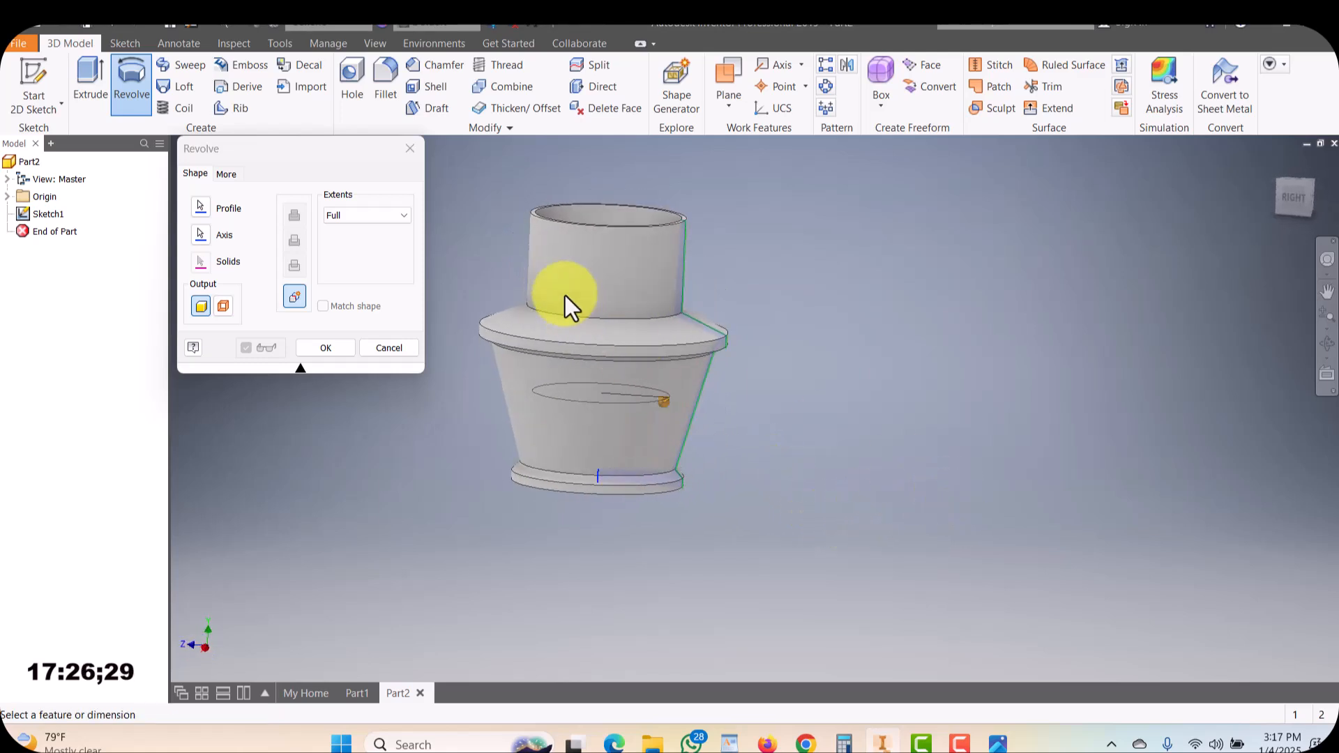
pyautogui.click(365, 214)
pyautogui.click(354, 230)
pyautogui.keyDown('shift'); pyautogui.moveTo(526, 463); pyautogui.dragTo(589, 450, button='middle'); pyautogui.keyUp('shift')
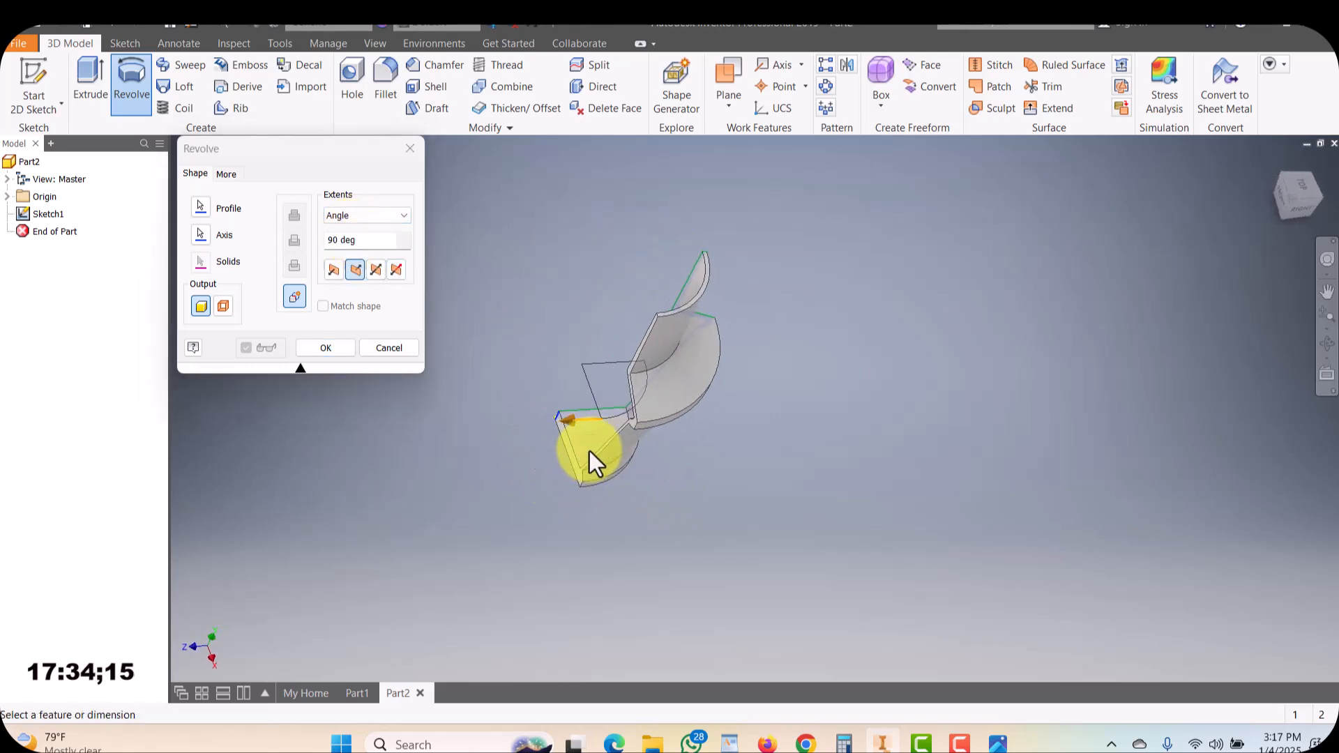
pyautogui.moveTo(576, 420); pyautogui.dragTo(488, 217)
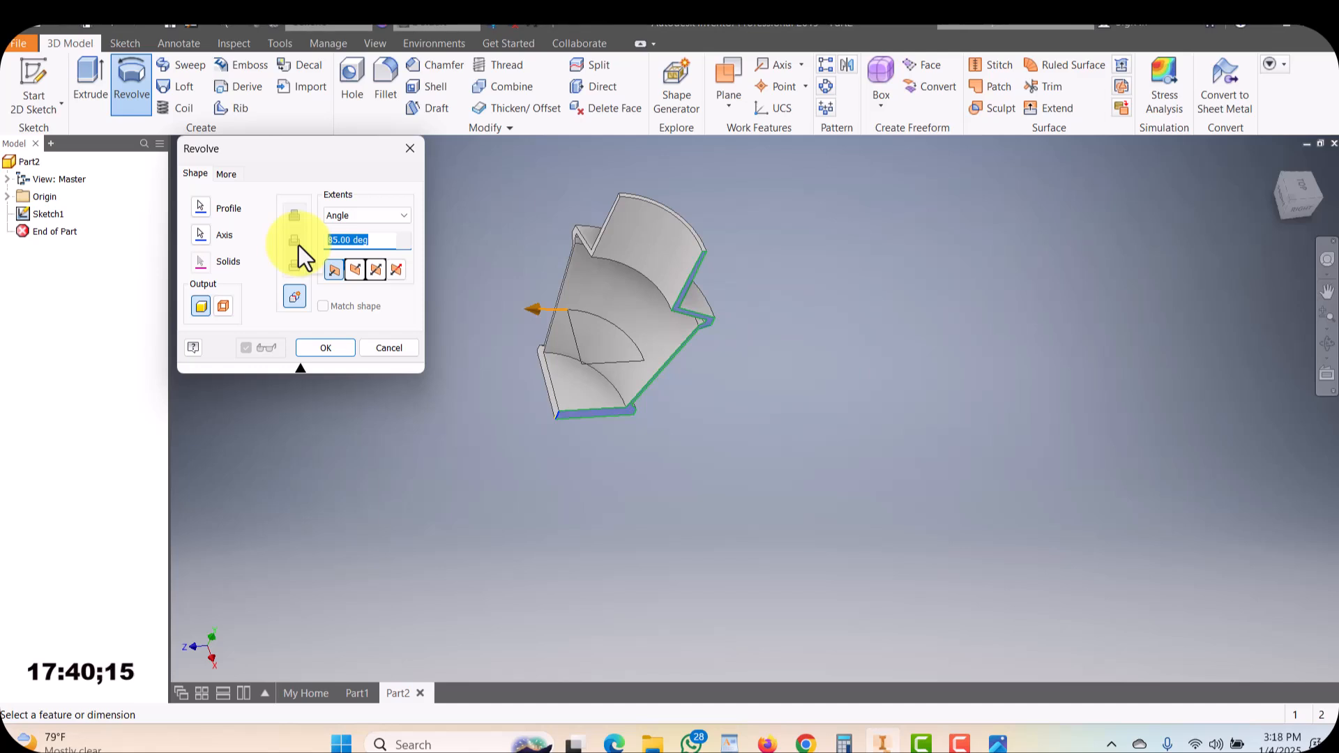
pyautogui.write('180')
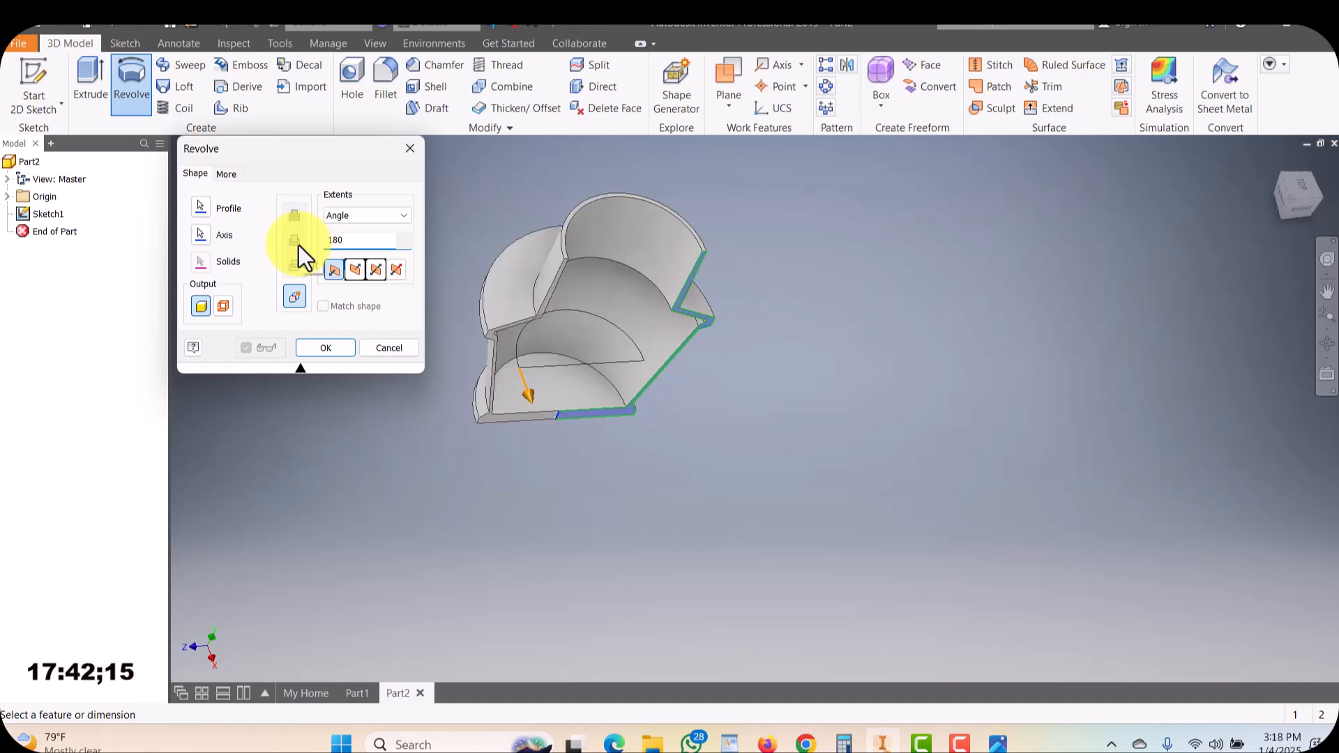
# Drag the revolve angle to about 310 deg and complete the revolution
pyautogui.keyDown('shift'); pyautogui.moveTo(625, 415); pyautogui.dragTo(530, 510, button='middle'); pyautogui.keyUp('shift')
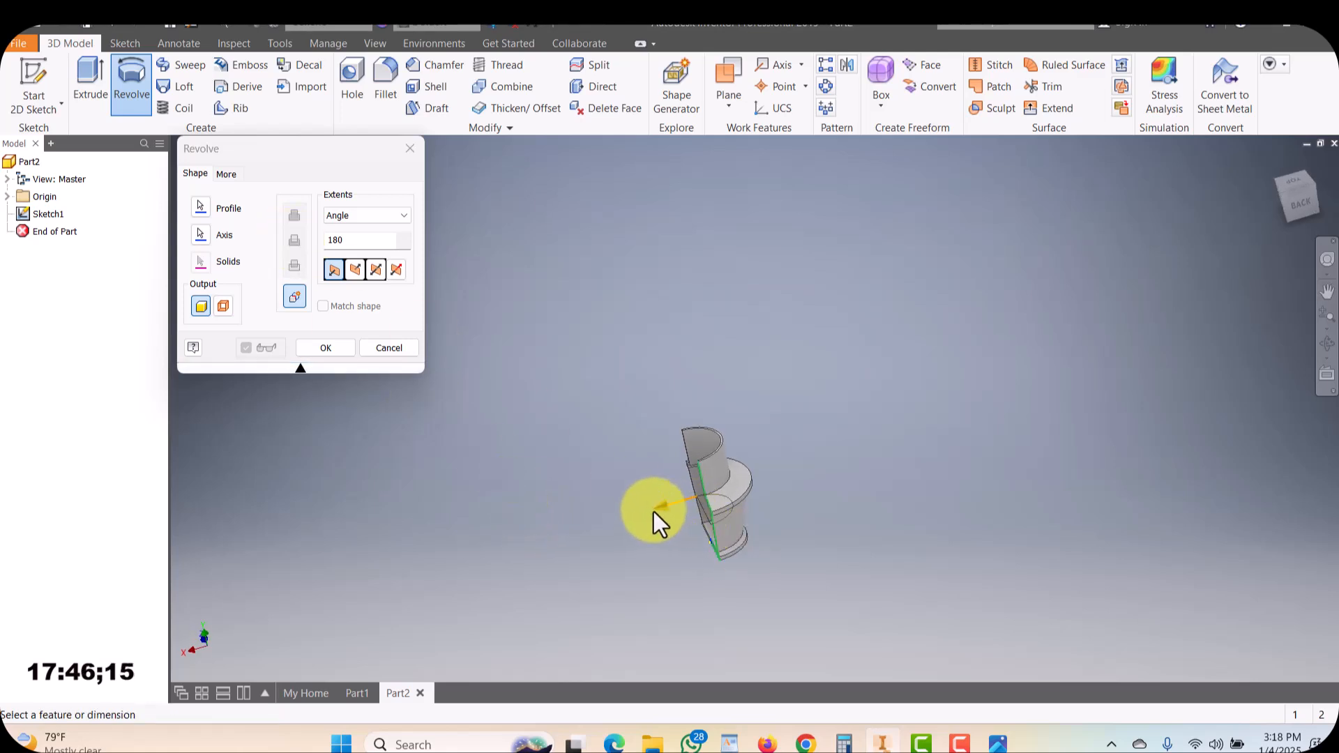
pyautogui.moveTo(658, 507); pyautogui.dragTo(729, 658)
pyautogui.moveTo(721, 530); pyautogui.dragTo(688, 459)
pyautogui.keyDown('shift'); pyautogui.moveTo(600, 613); pyautogui.dragTo(704, 481, button='middle'); pyautogui.keyUp('shift')
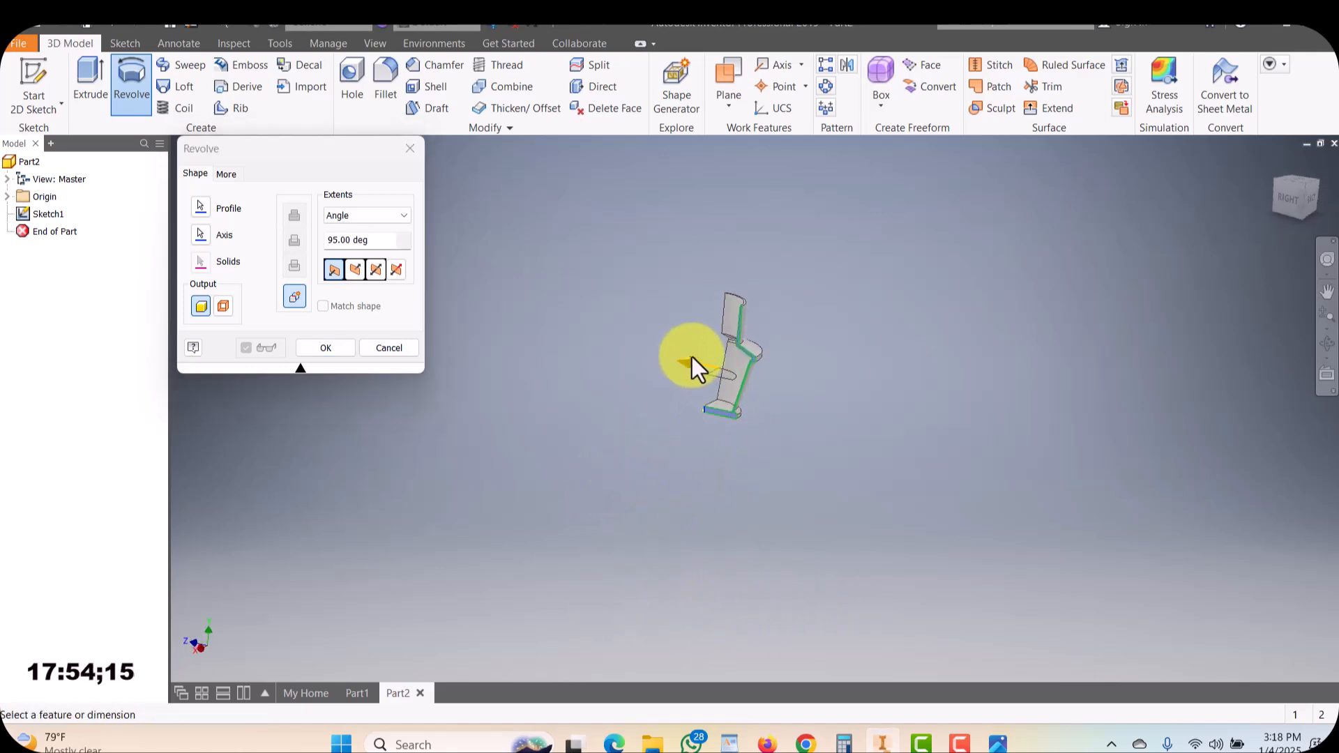
pyautogui.moveTo(687, 366); pyautogui.dragTo(718, 479)
pyautogui.scroll(5, 687, 386)
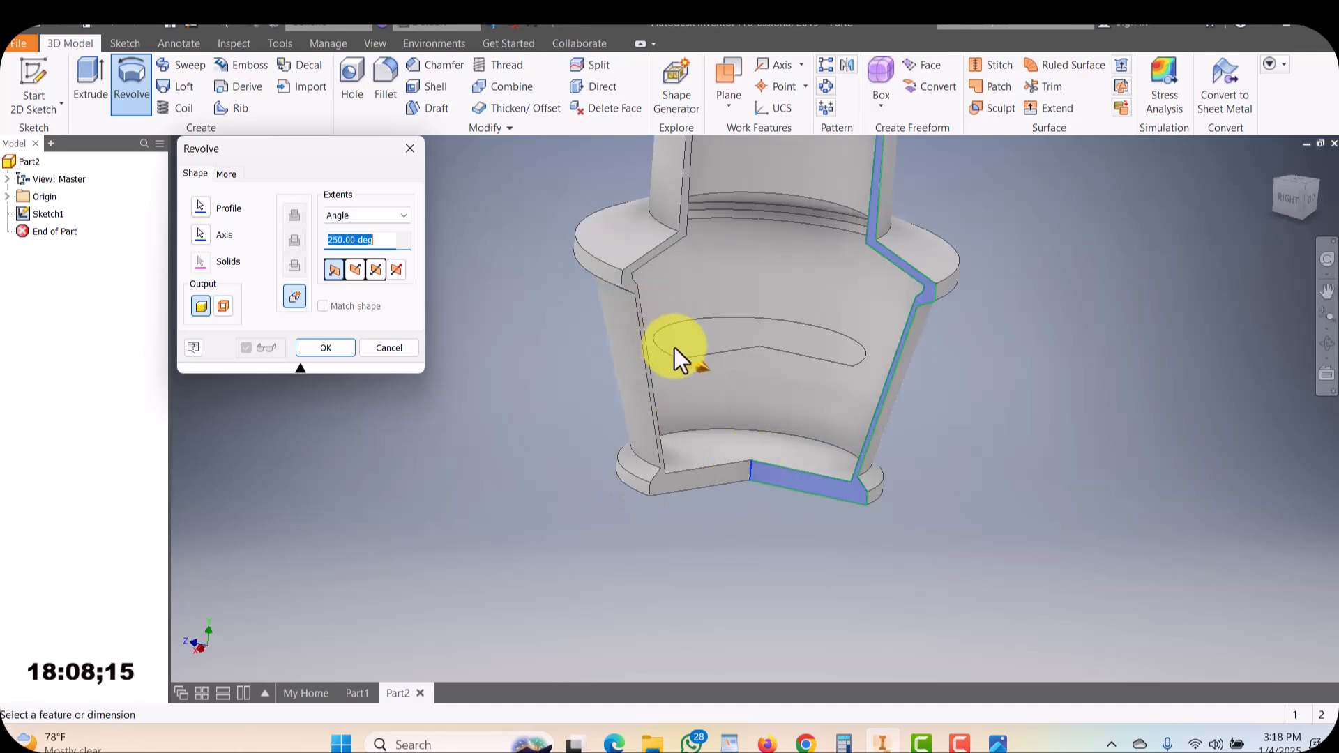
pyautogui.moveTo(697, 368); pyautogui.dragTo(859, 415)
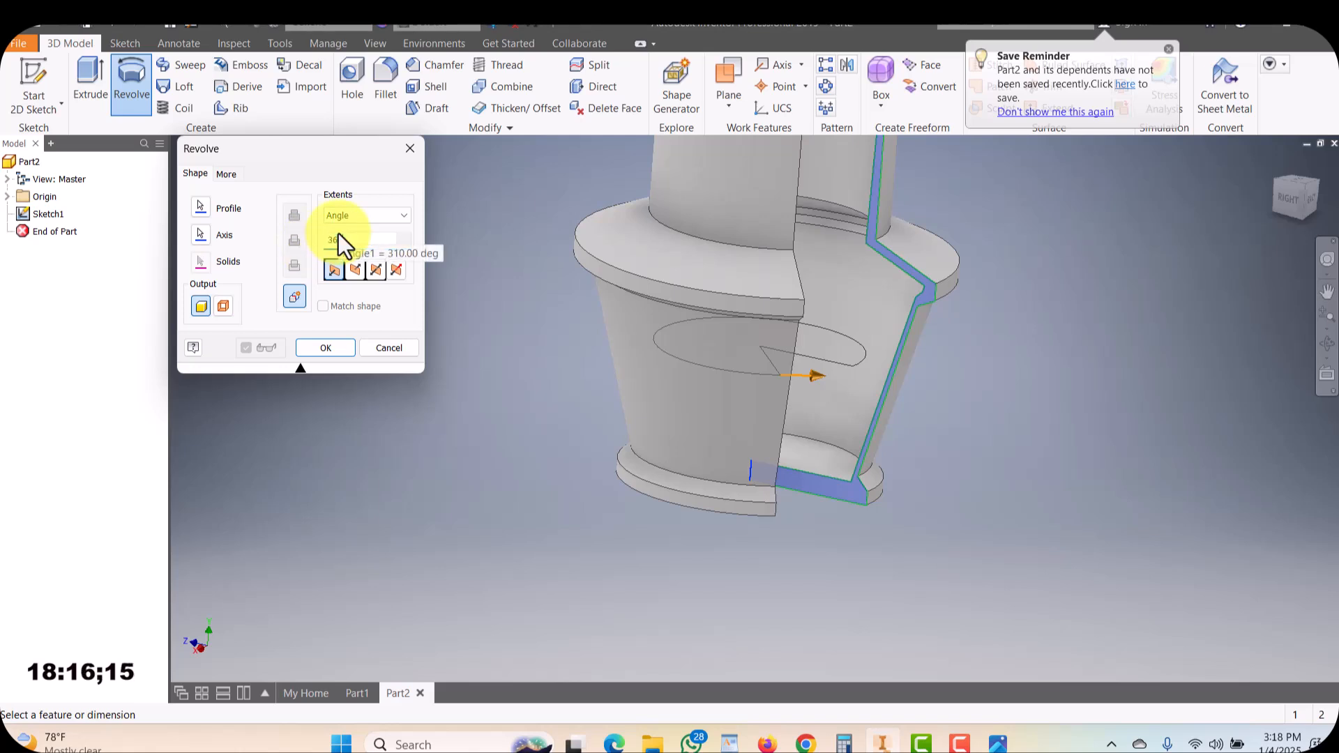
pyautogui.click(344, 353)
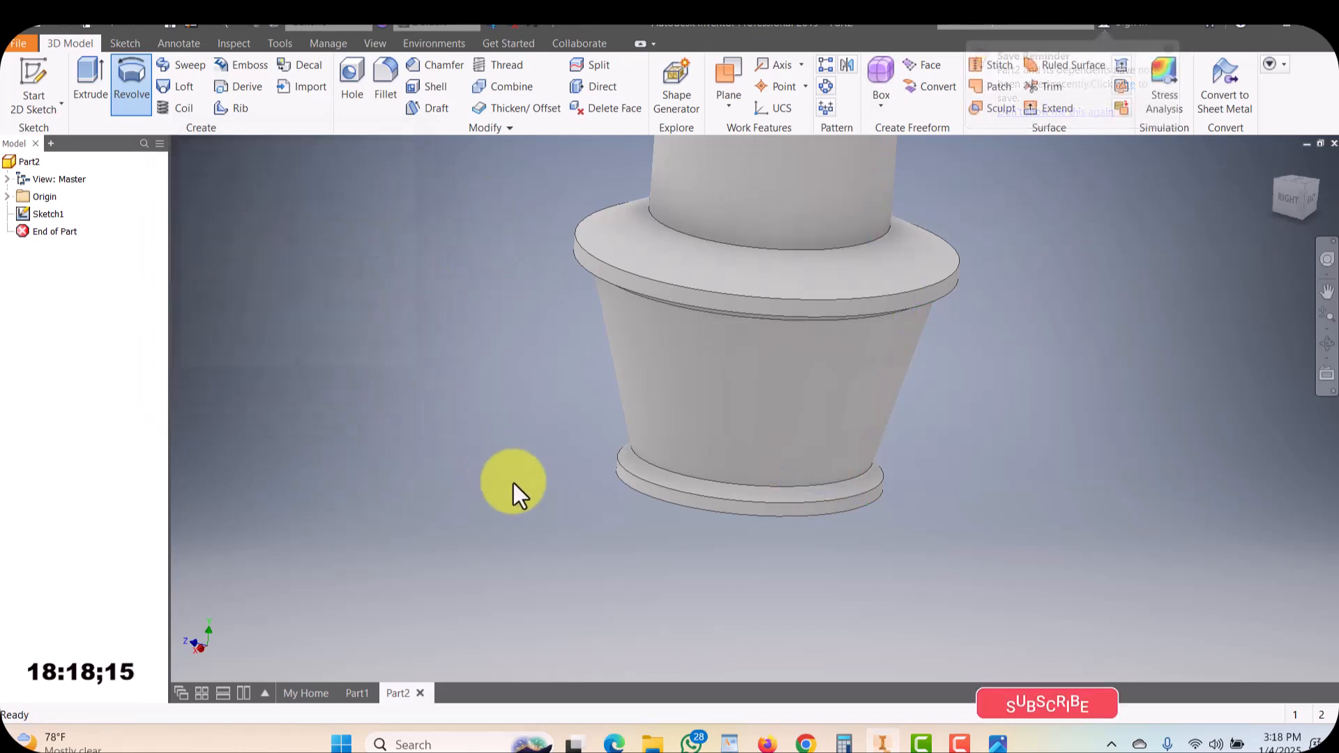
pyautogui.scroll(5, 516, 483)
pyautogui.moveTo(541, 423); pyautogui.dragTo(562, 442, button='middle')
pyautogui.scroll(-3, 549, 472)
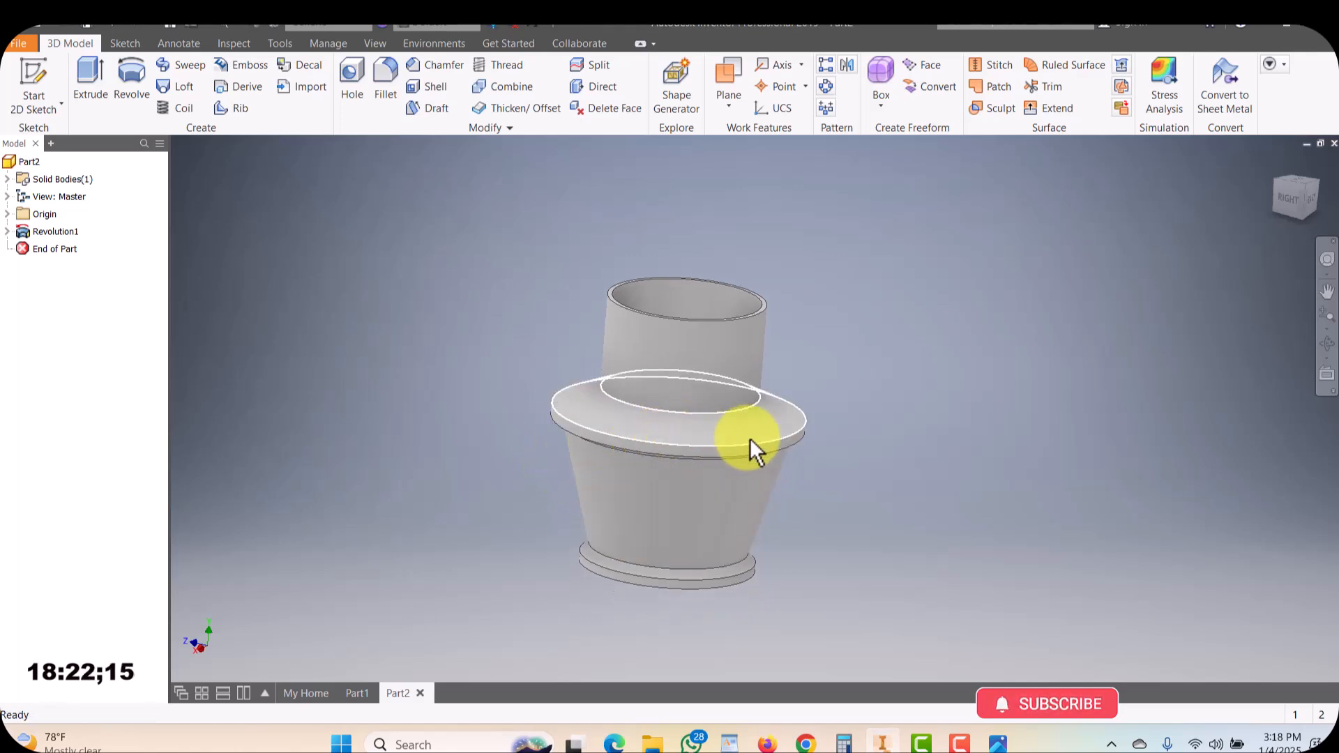
pyautogui.moveTo(750, 438)
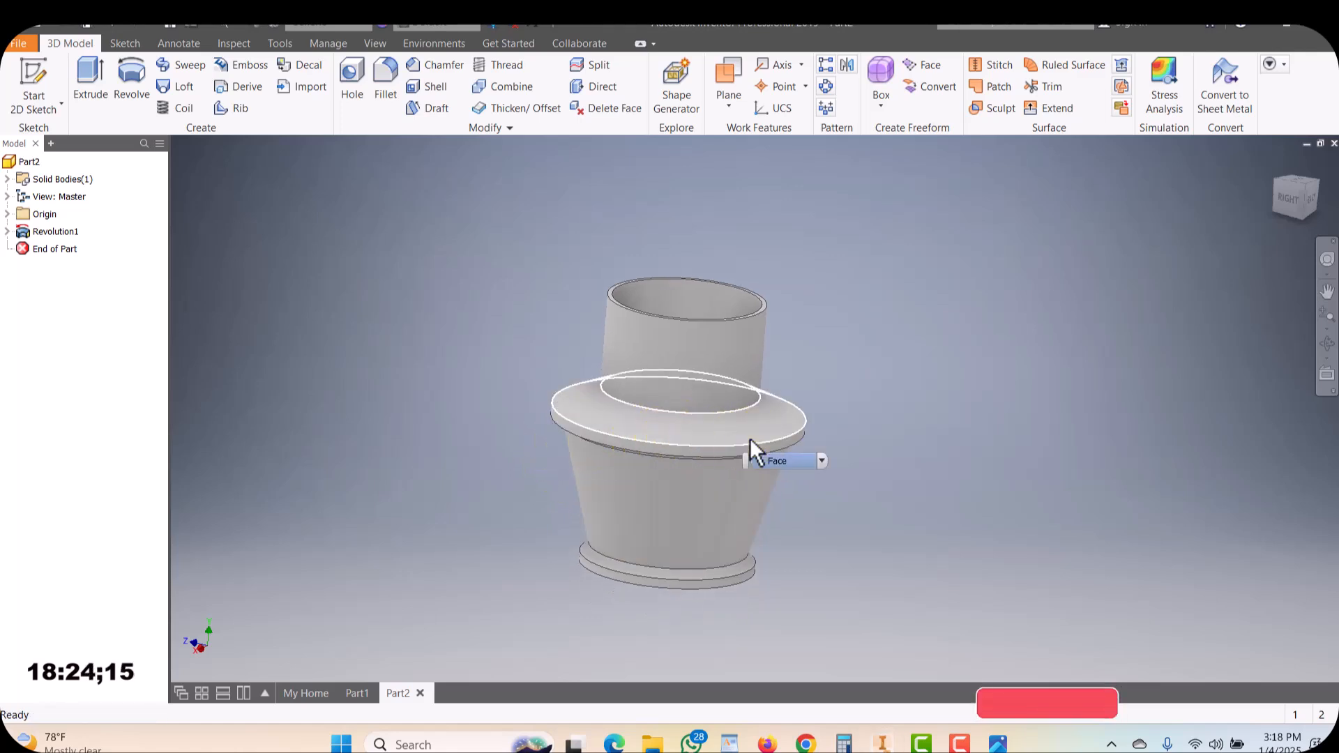